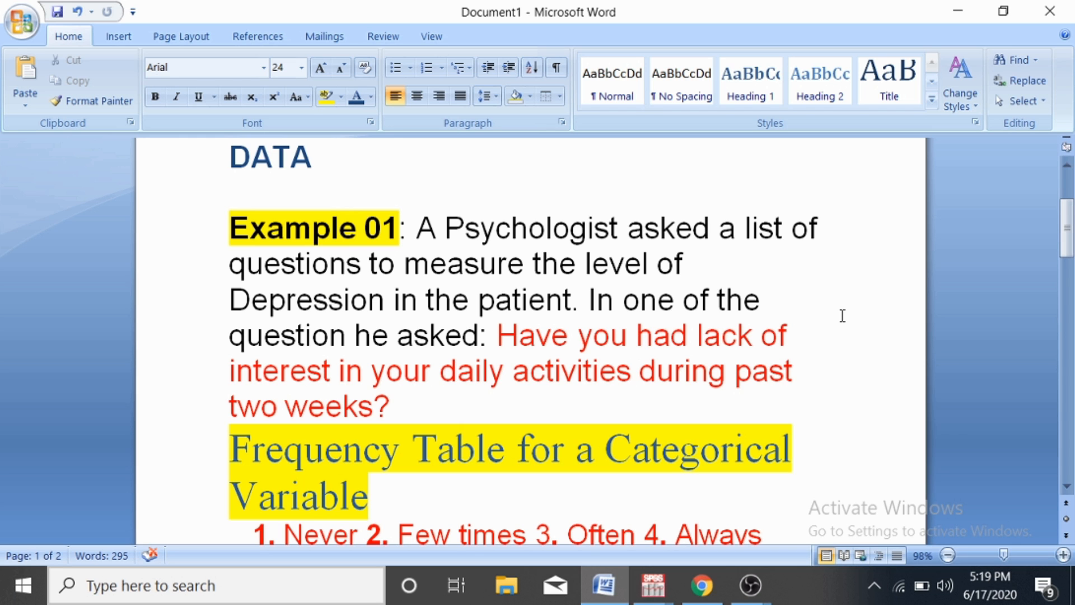
# Step: Switch to the SPSS Data Editor and define a variable named interest in the first row
pyautogui.moveTo(1066, 236); pyautogui.dragTo(1067, 266)
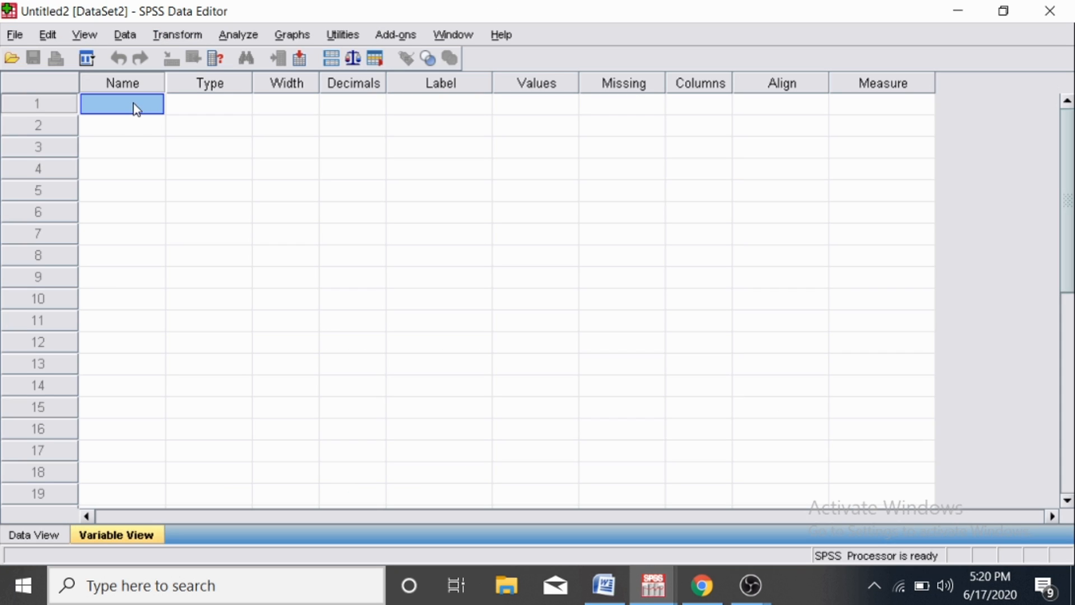
pyautogui.doubleClick(135, 104)
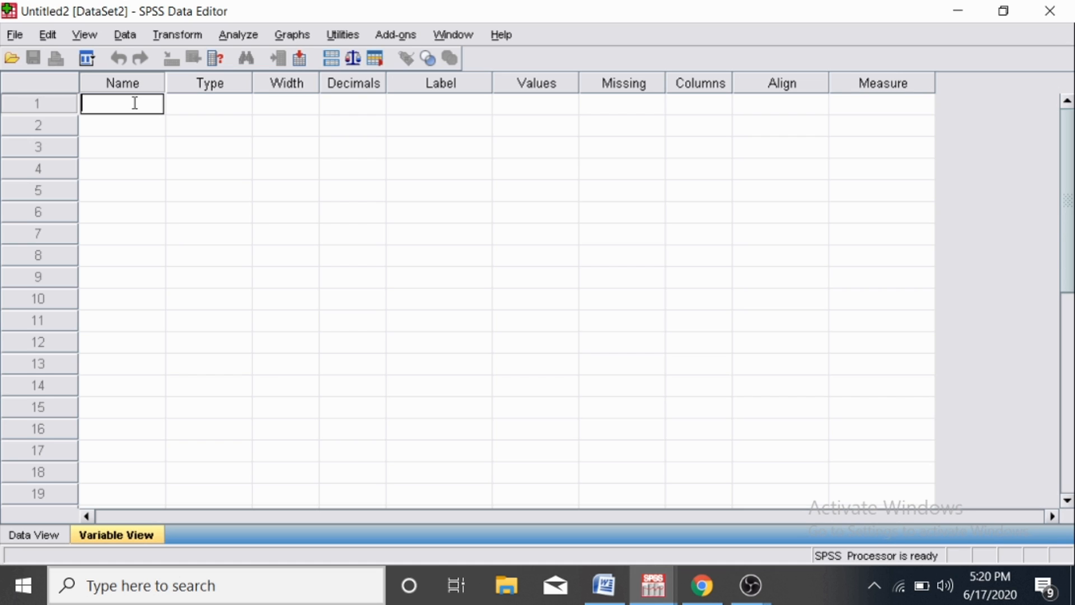
pyautogui.write('interest')
pyautogui.press('Tab')
# Step: Start defining value labels for the interest variable and add the label never for value 1
pyautogui.click(526, 104)
pyautogui.click(567, 104)
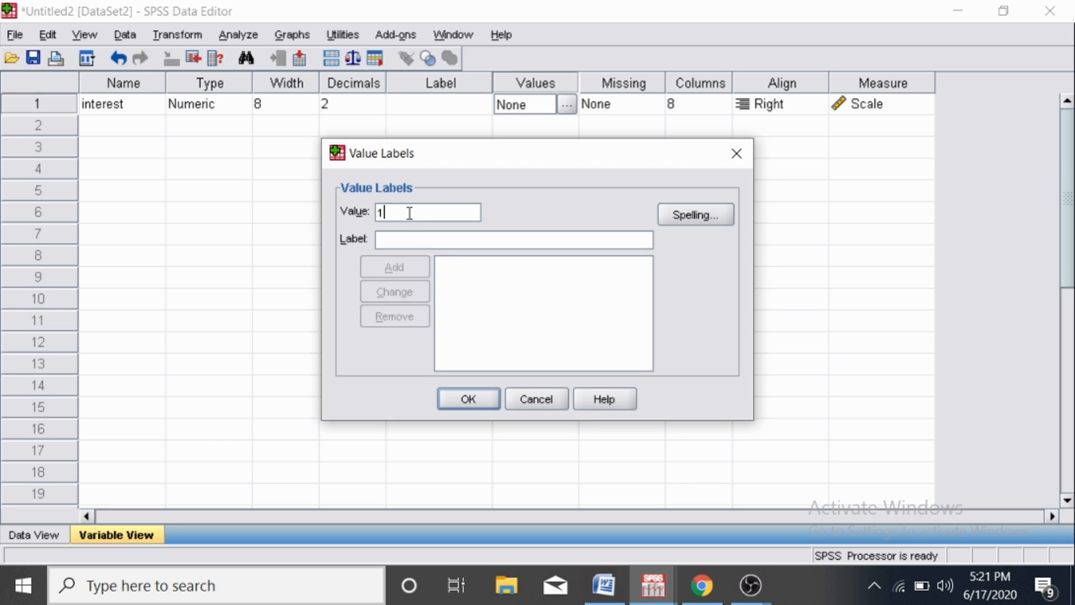
pyautogui.click(401, 240)
pyautogui.write('n')
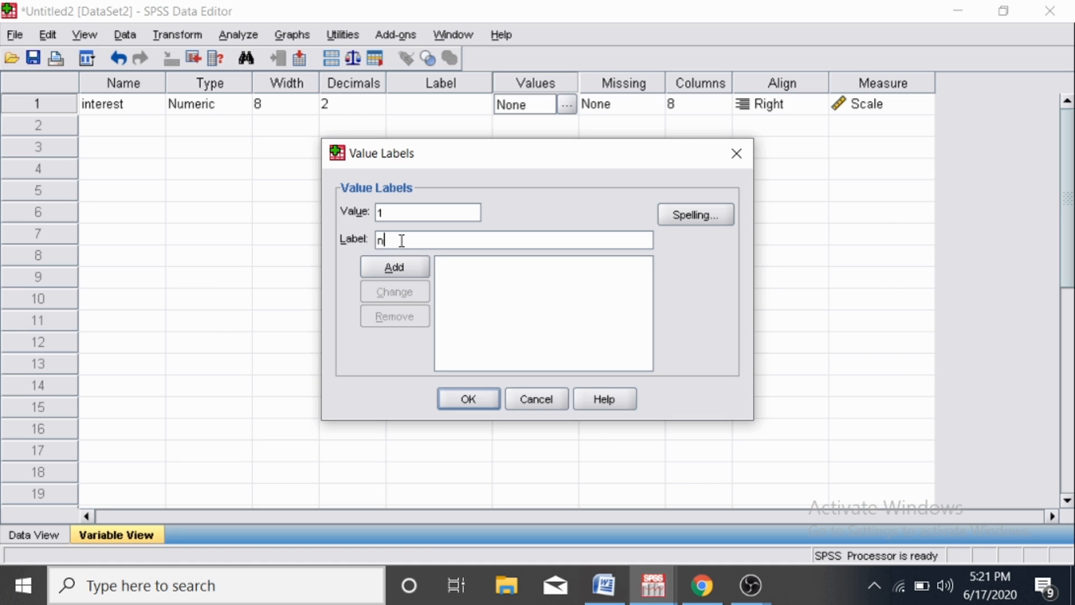
pyautogui.write('ever')
pyautogui.click(401, 261)
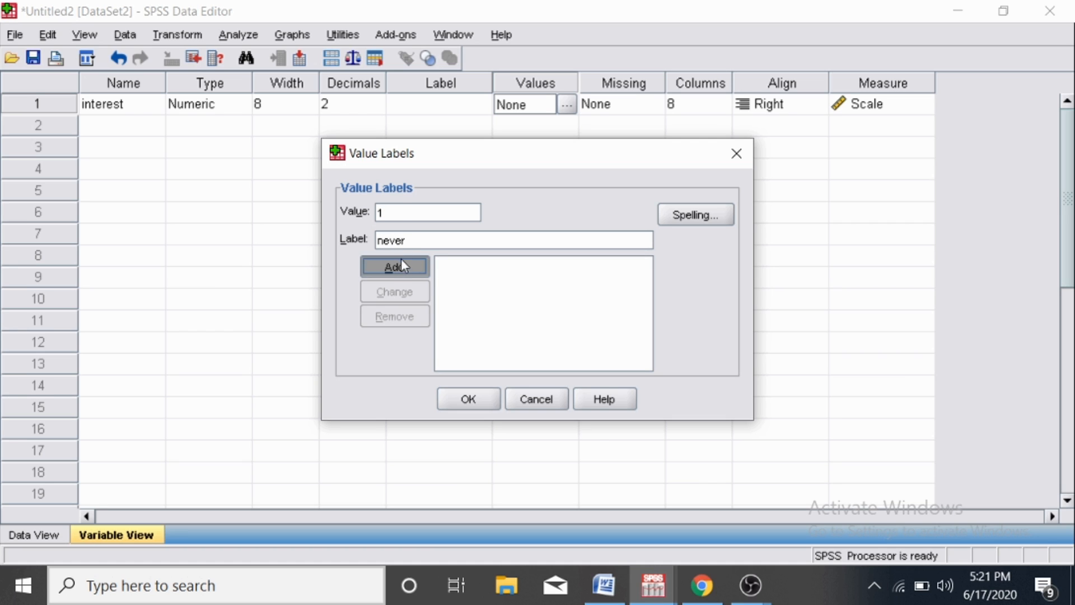
# Step: Add the value label few times for value 2 of the interest variable
pyautogui.write('2')
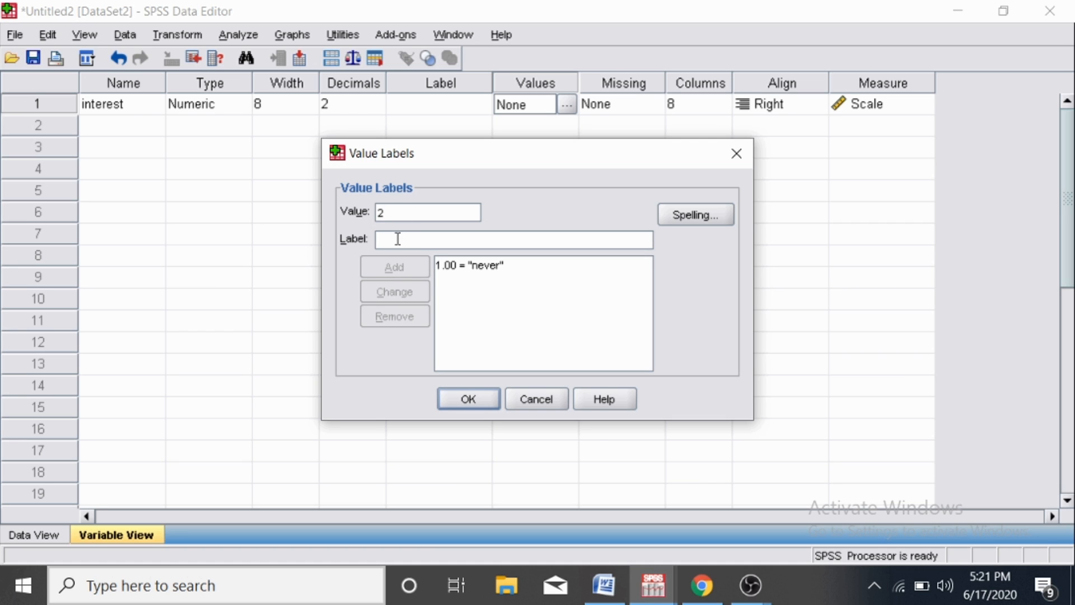
pyautogui.click(397, 239)
pyautogui.write('f')
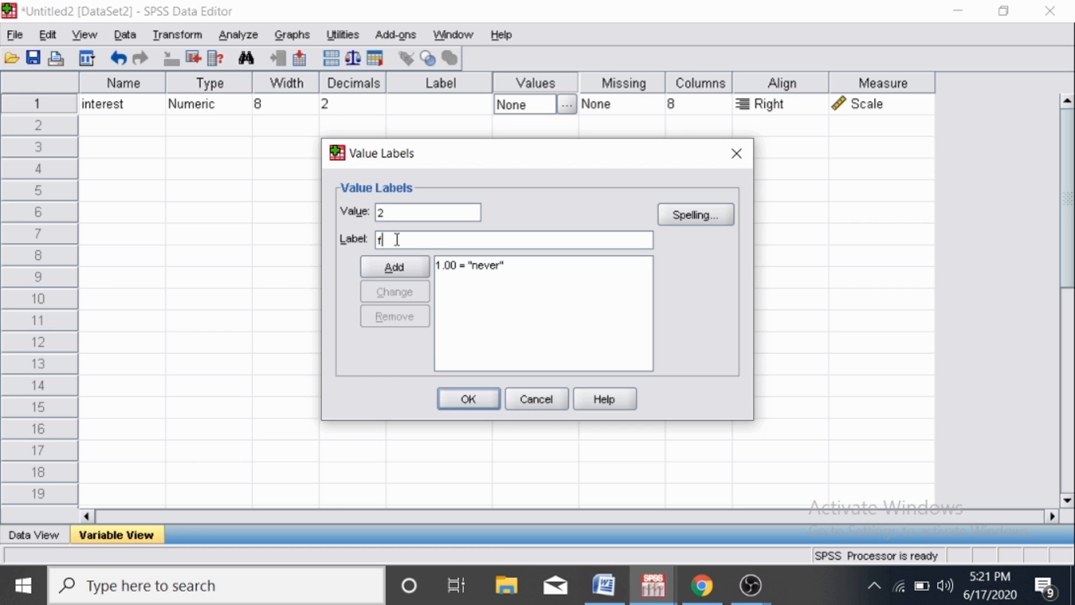
pyautogui.write('ew times')
pyautogui.hotkey('alt', 'a')
# Step: Add the value labels 3 = often and 4 = always, and apply the label definitions to the interest variable
pyautogui.write('3')
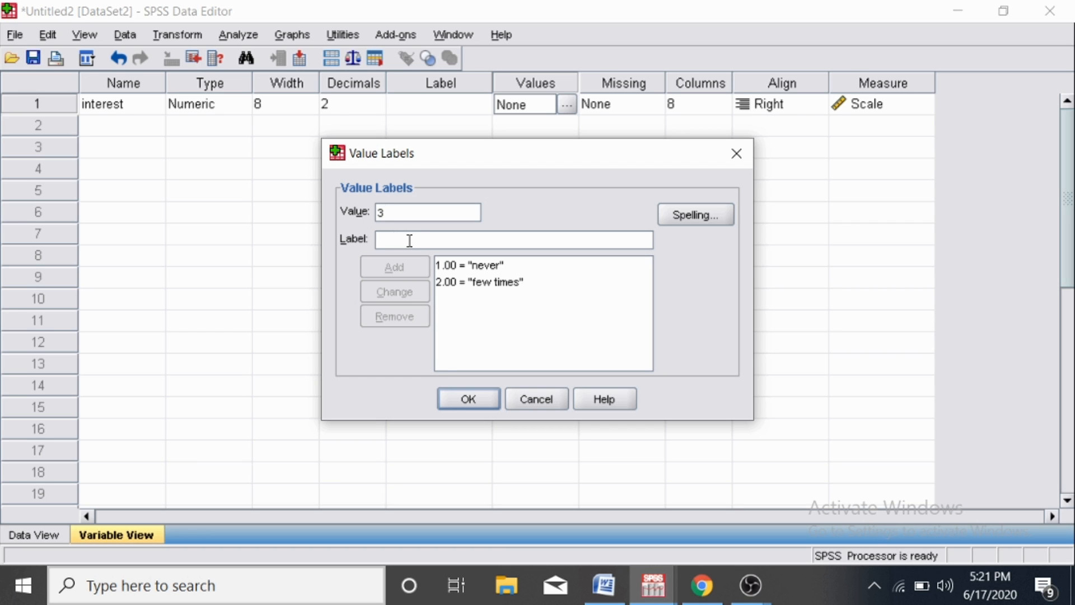
pyautogui.write('often')
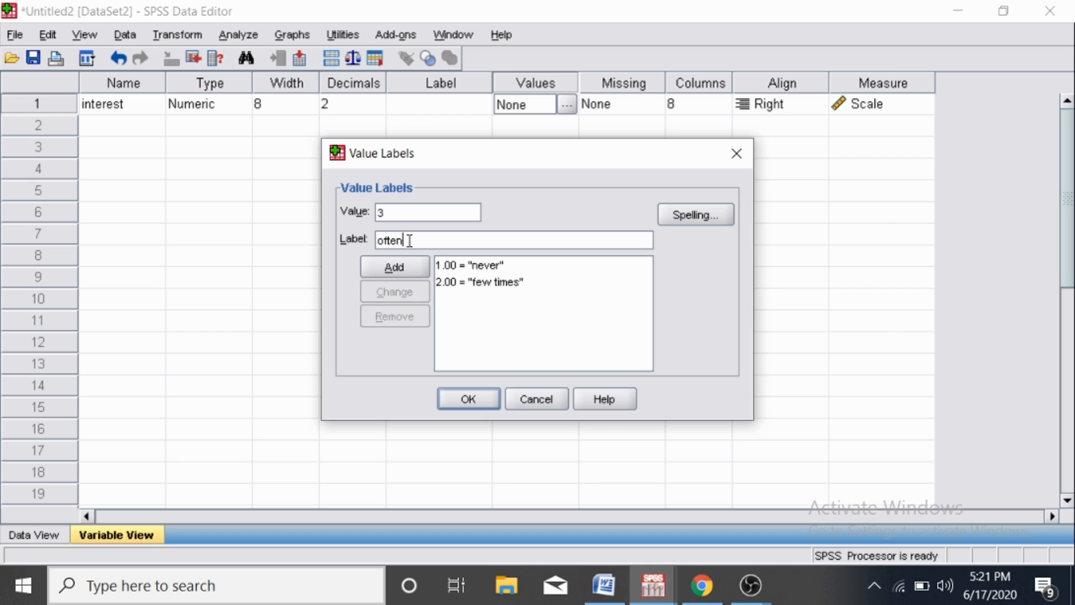
pyautogui.click(399, 267)
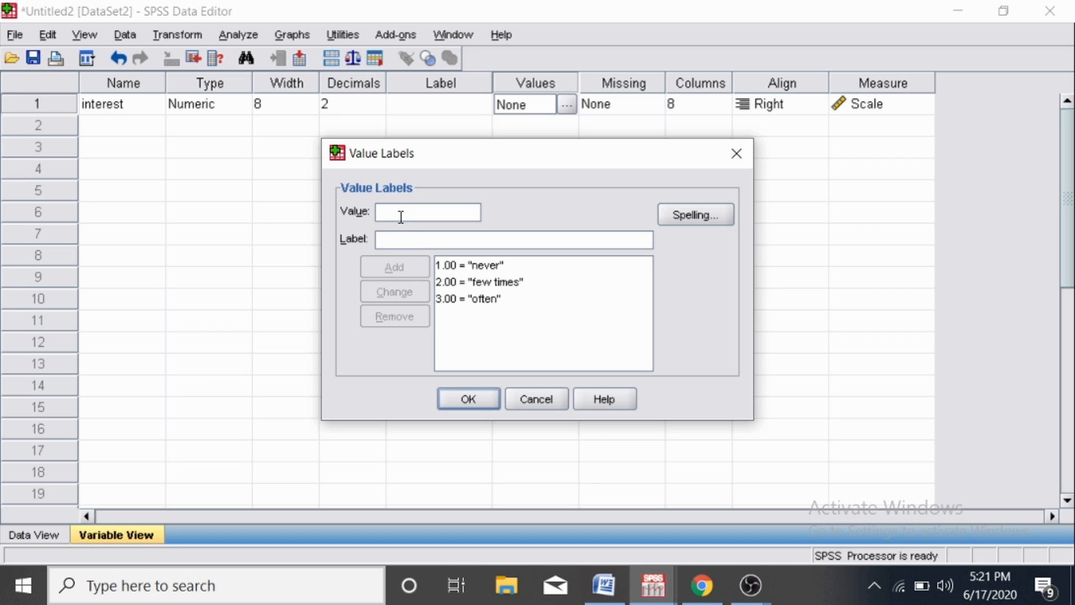
pyautogui.write('4')
pyautogui.click(391, 243)
pyautogui.write('always')
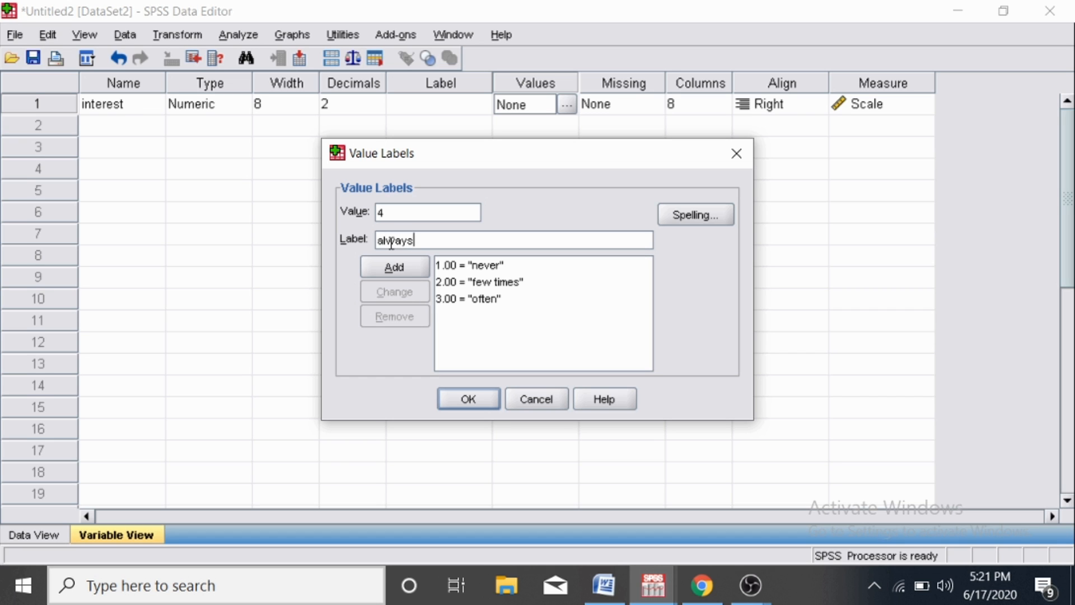
pyautogui.click(398, 267)
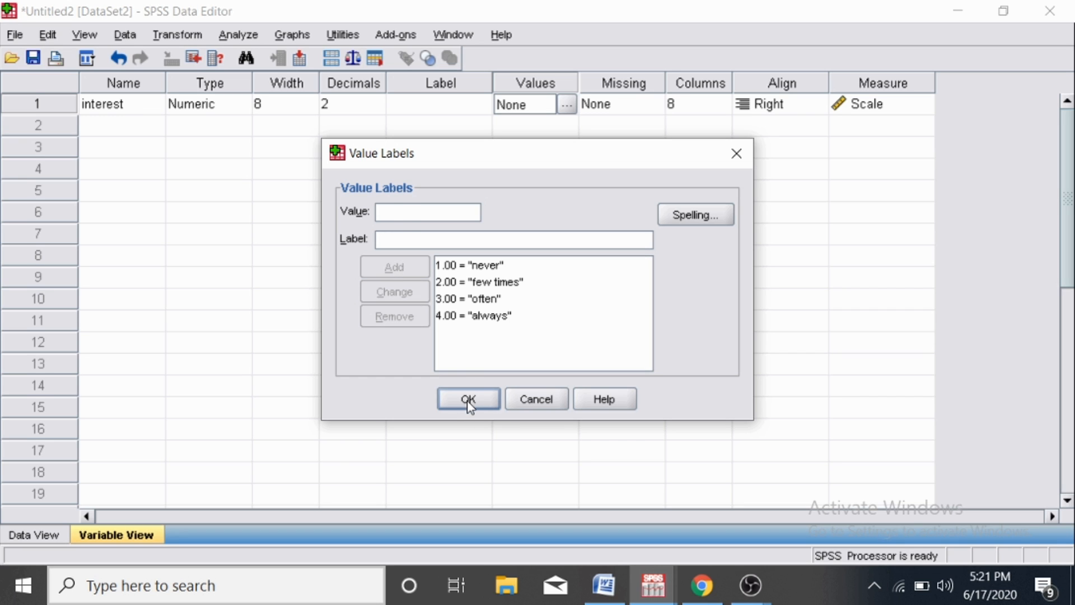
pyautogui.click(468, 398)
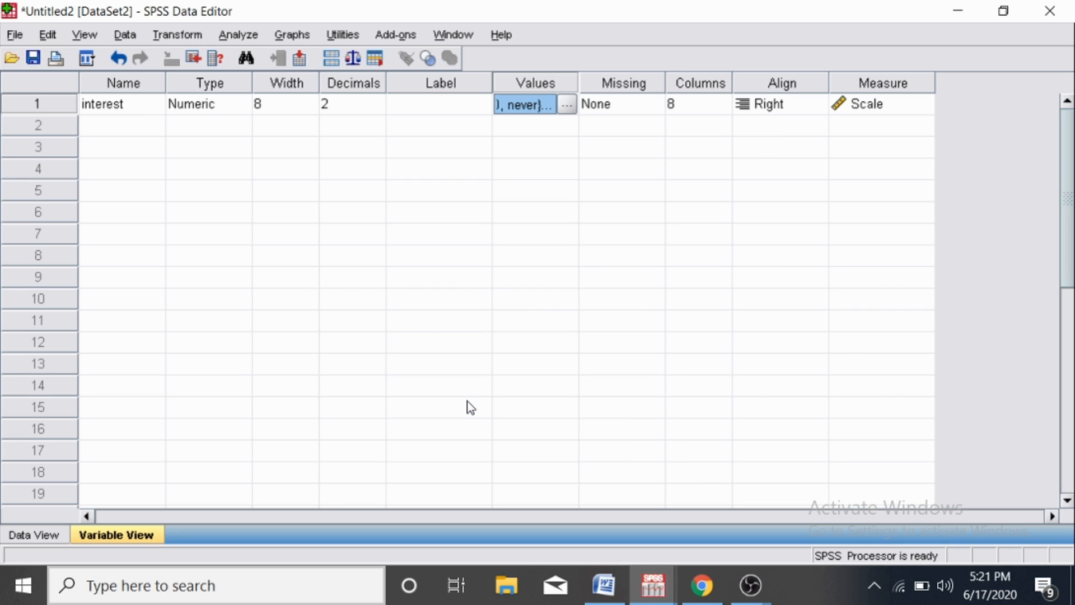
# Step: Set the measurement level of the interest variable to Ordinal
pyautogui.click(872, 106)
pyautogui.click(924, 105)
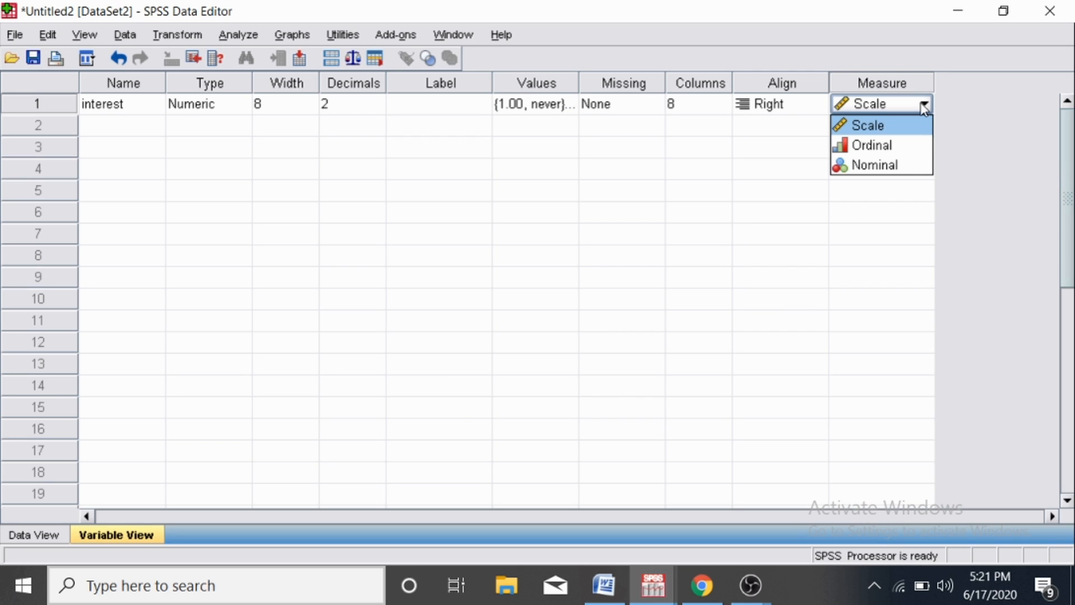
pyautogui.click(886, 147)
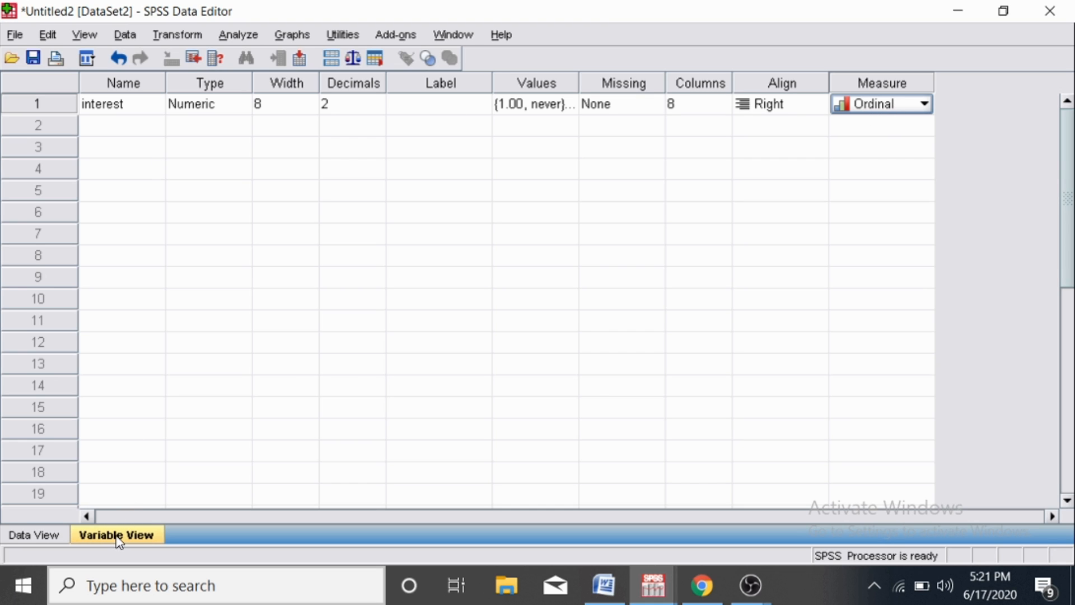
# Step: Enter interest values 2, 3, 3, 4, 3, 4, 3, 4, 3, 2, 1, 4, 3 for cases 1 to 13
pyautogui.click(45, 542)
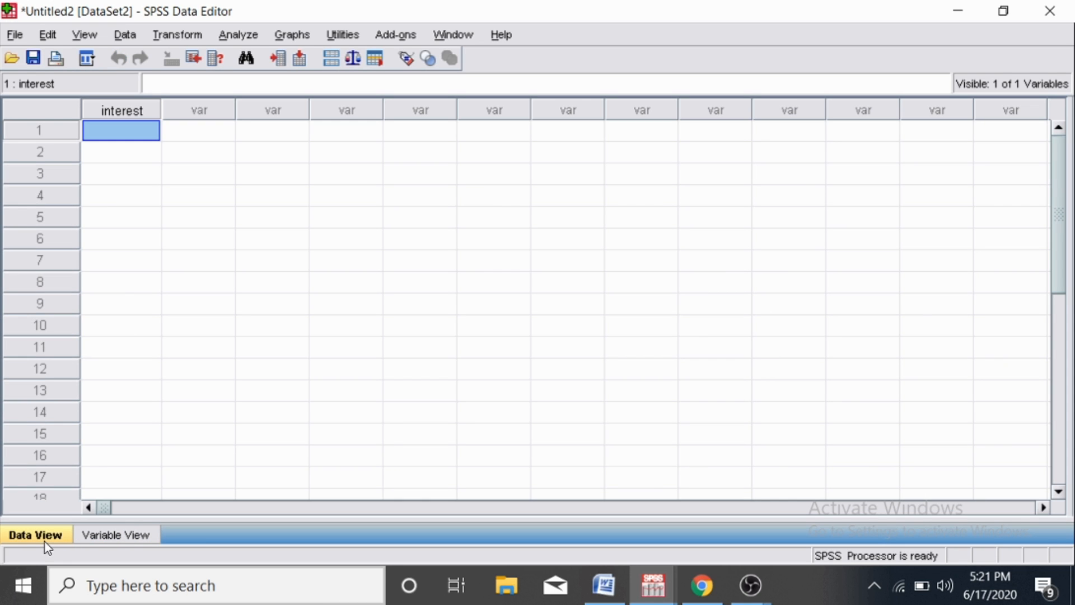
pyautogui.doubleClick(130, 131)
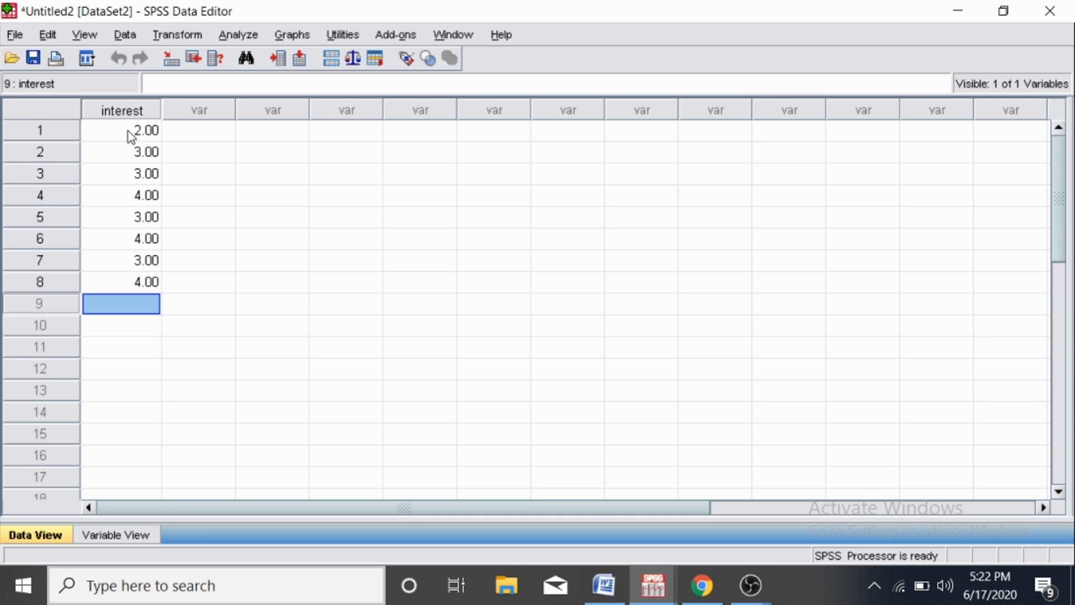
pyautogui.write('3')
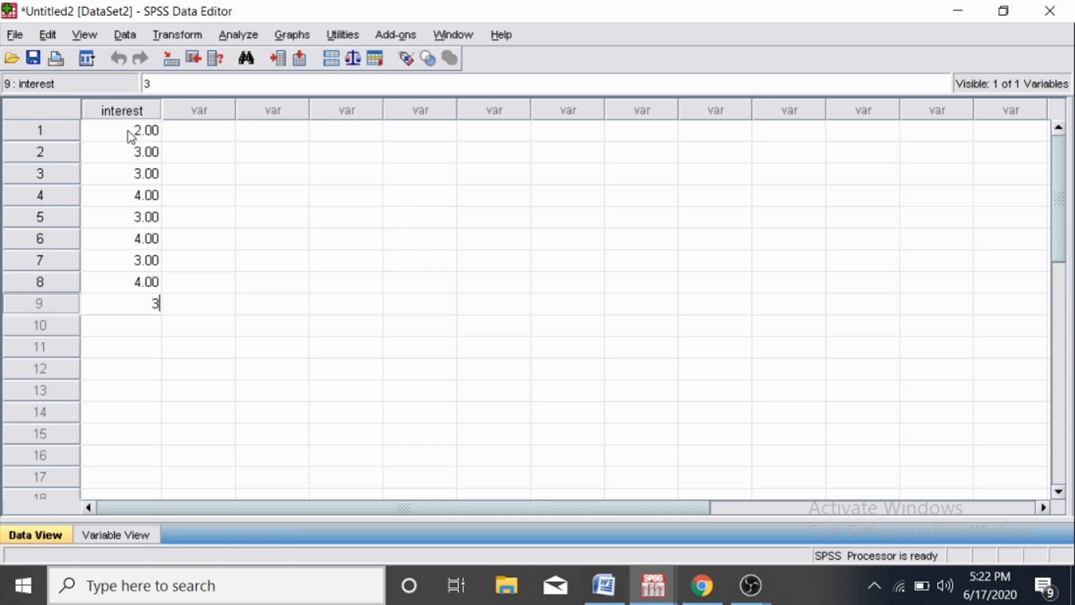
pyautogui.press('Return')
pyautogui.write('2')
pyautogui.press('Return')
pyautogui.write('1')
pyautogui.press('Return')
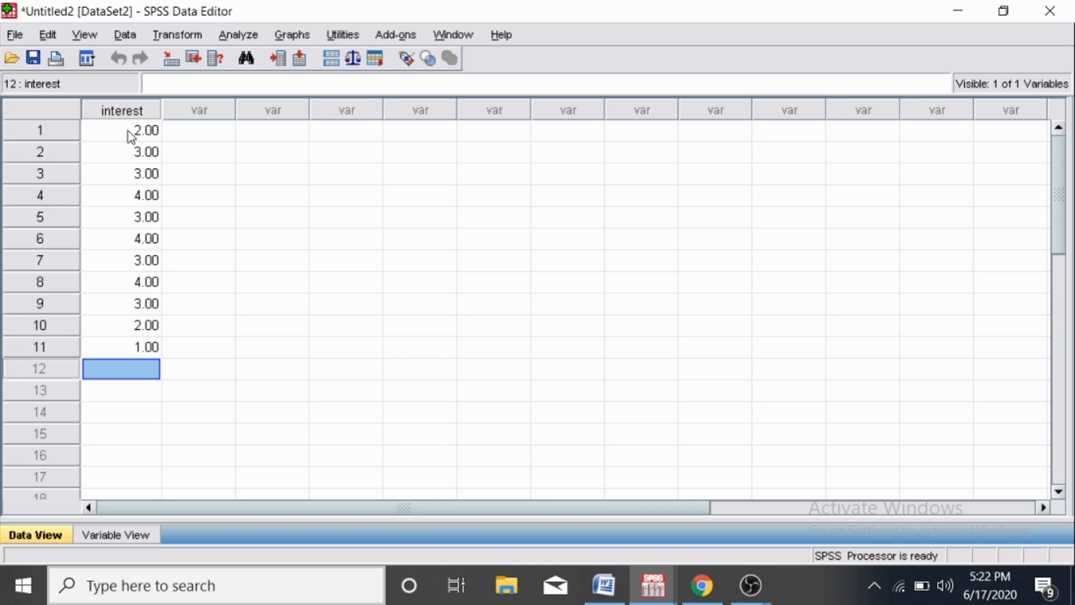
pyautogui.write('4')
pyautogui.press('Return')
pyautogui.write('3')
pyautogui.press('Return')
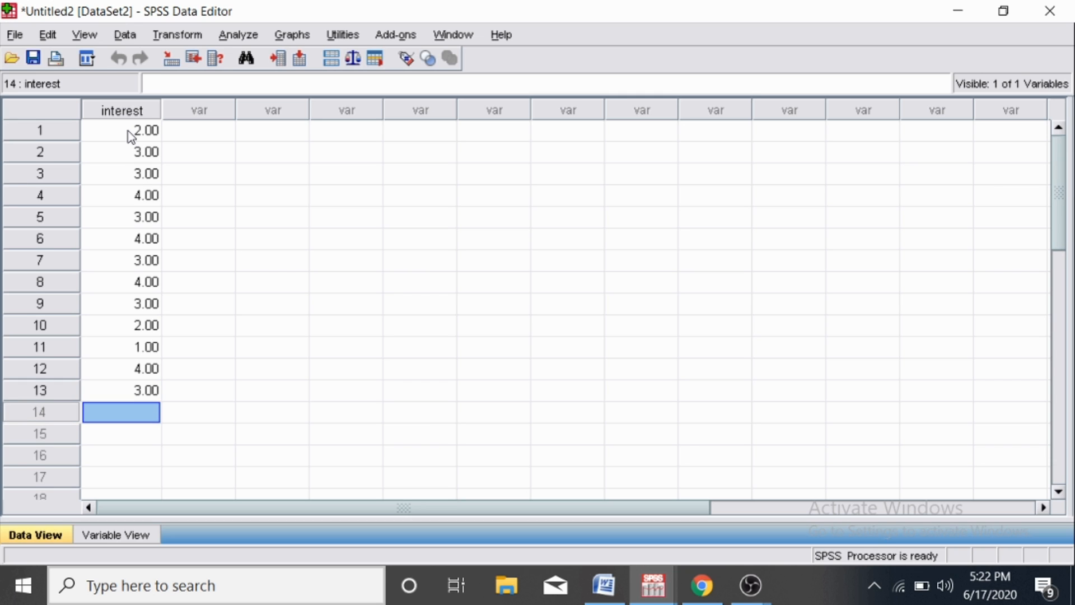
# Step: Enter interest values 4, 3, 3, 2, 1, 3, 4 for cases 14 to 20
pyautogui.write('4')
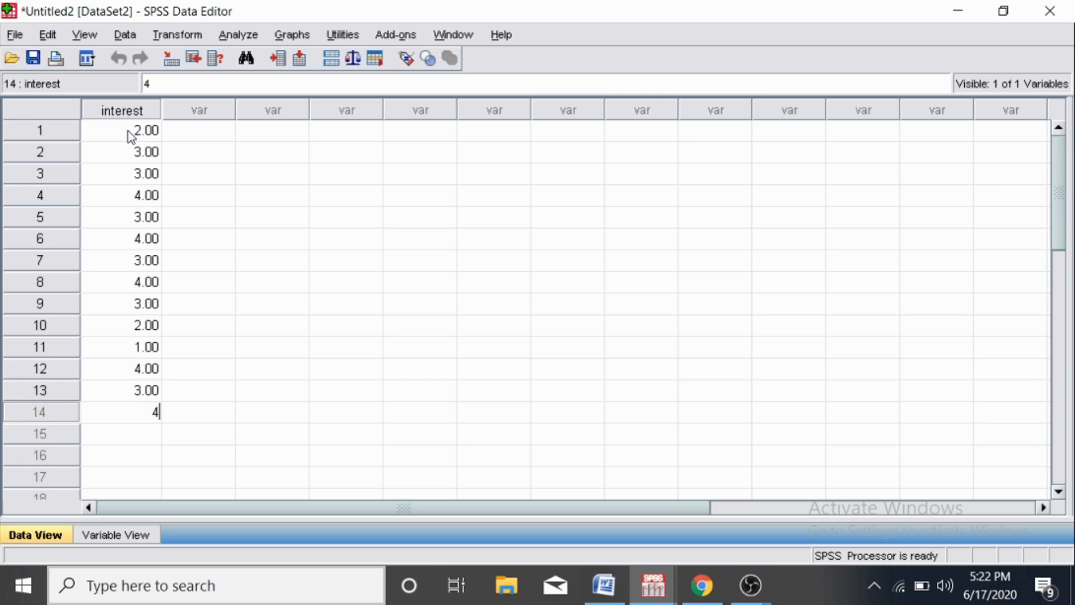
pyautogui.press('Return')
pyautogui.write('3')
pyautogui.press('Return')
pyautogui.write('3')
pyautogui.press('Return')
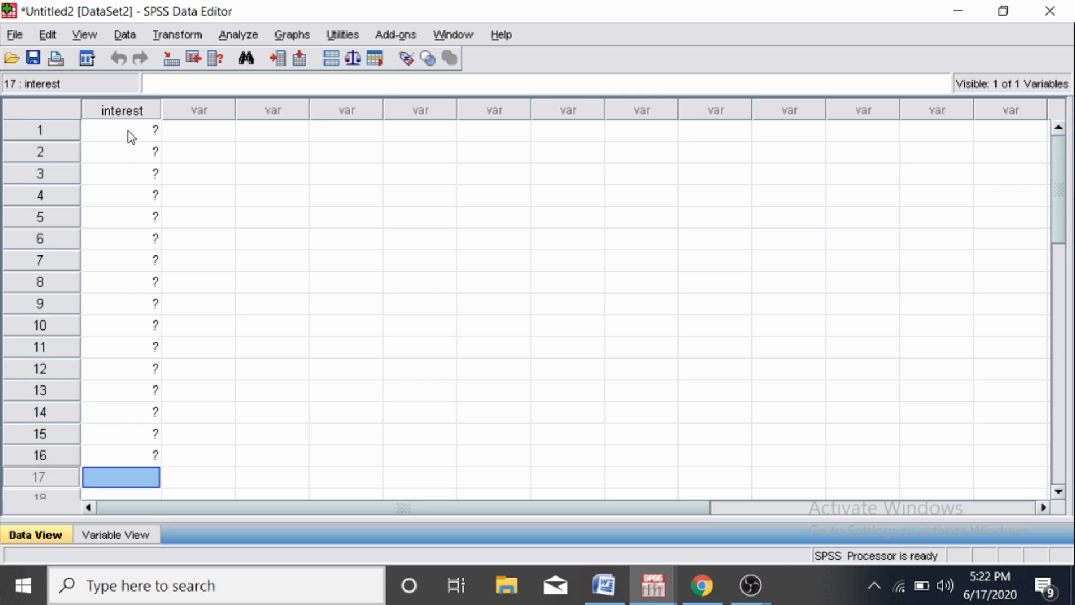
pyautogui.write('2')
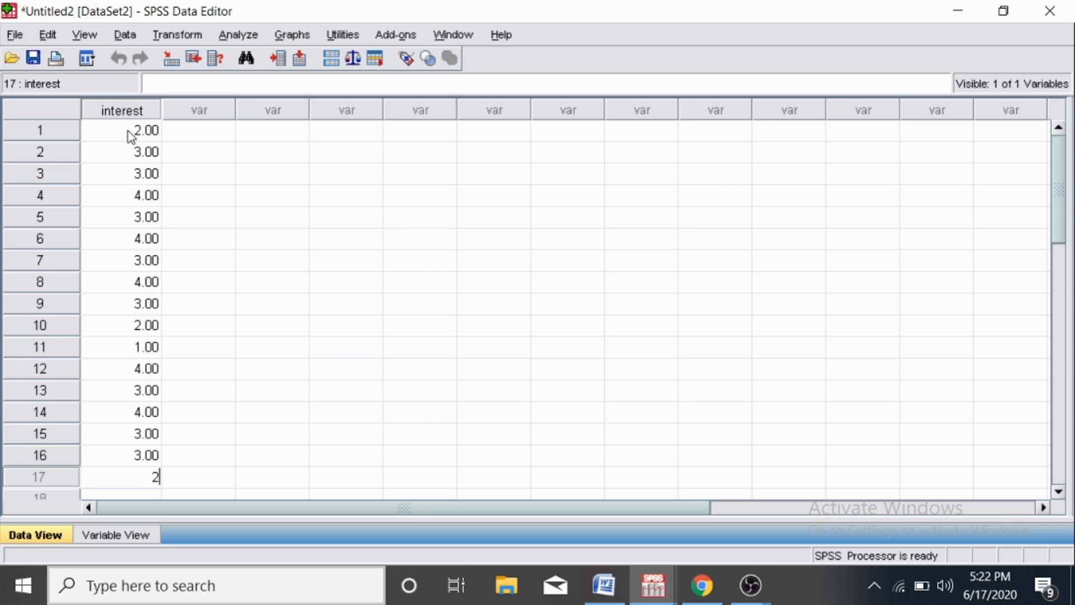
pyautogui.press('Return')
pyautogui.write('1')
pyautogui.press('Return')
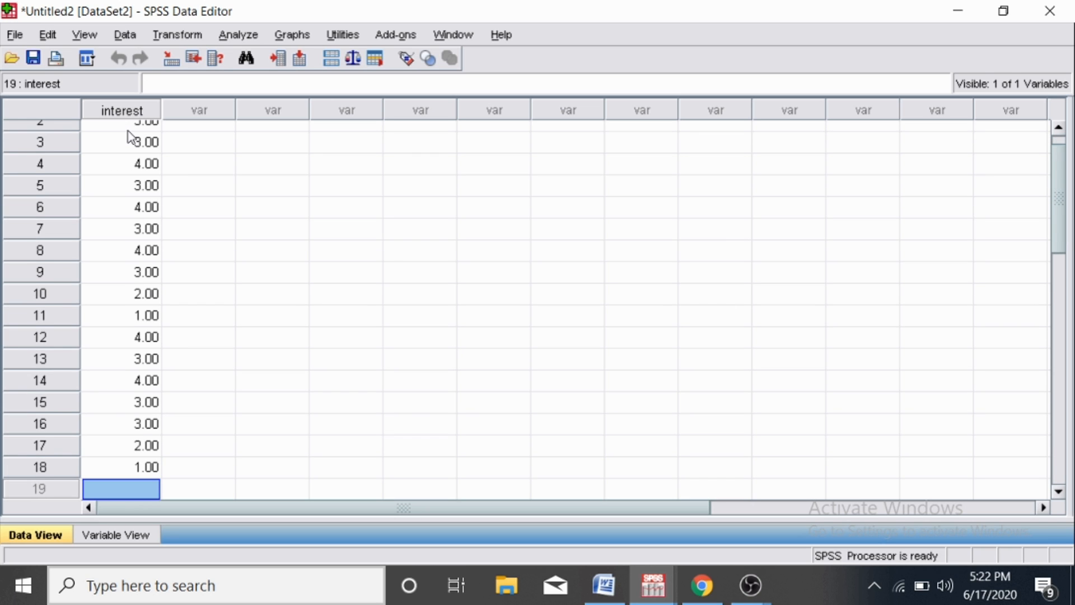
pyautogui.write('3')
pyautogui.press('Return')
pyautogui.write('4')
pyautogui.press('Return')
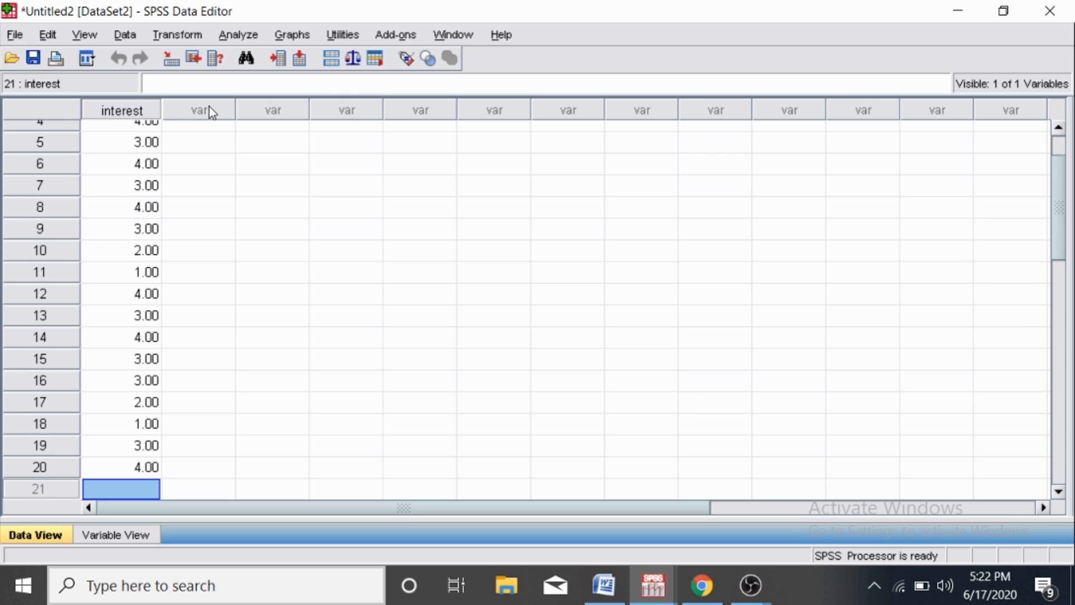
# Step: Run a Frequencies analysis on the interest variable with frequency tables displayed
pyautogui.click(116, 535)
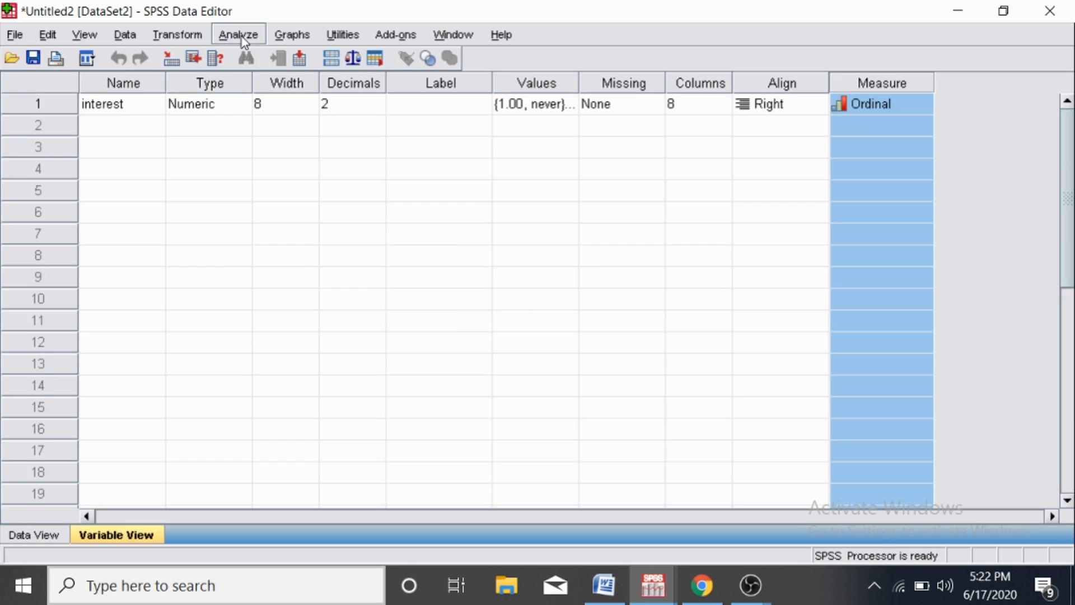
pyautogui.click(242, 39)
pyautogui.moveTo(255, 91)
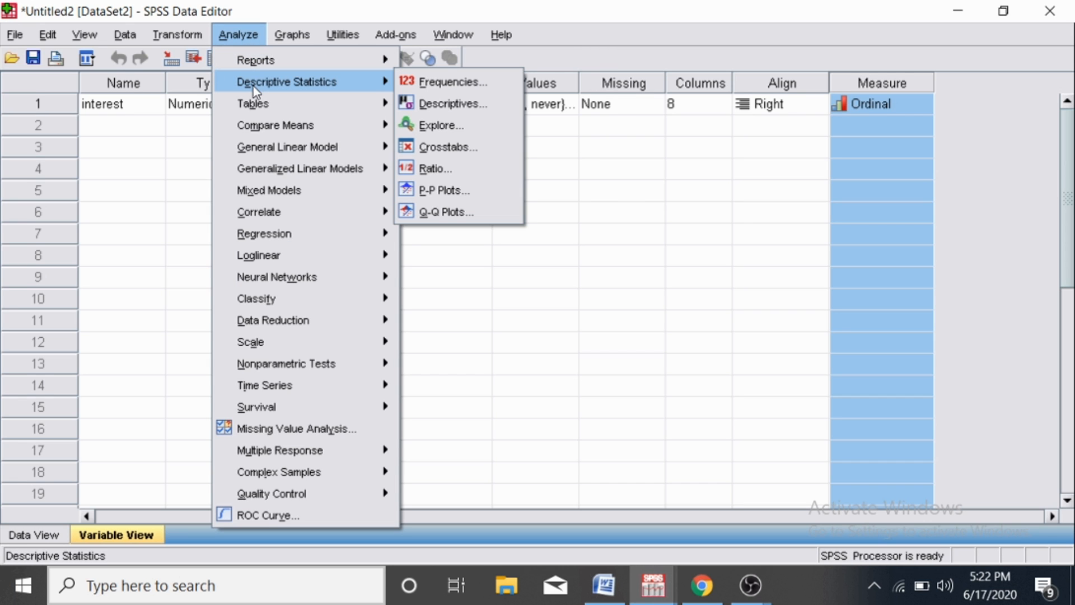
pyautogui.click(426, 84)
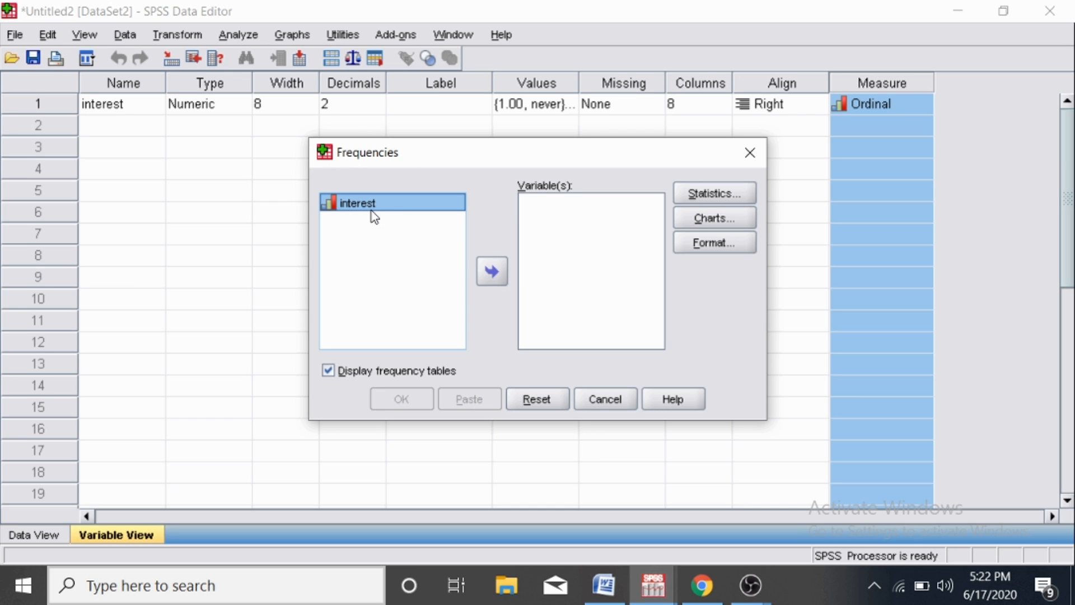
pyautogui.click(496, 278)
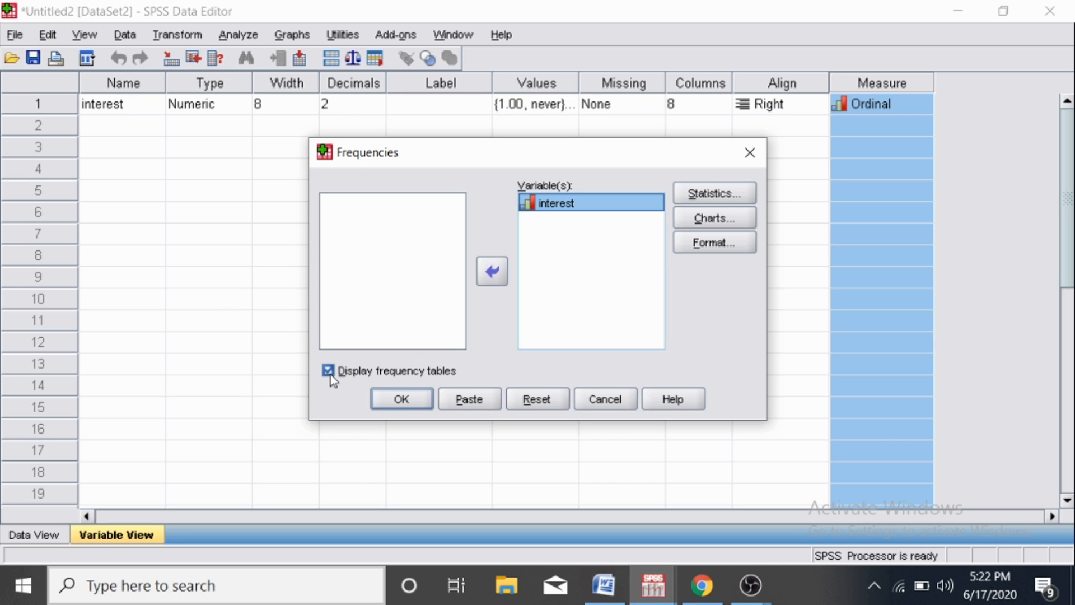
pyautogui.click(402, 400)
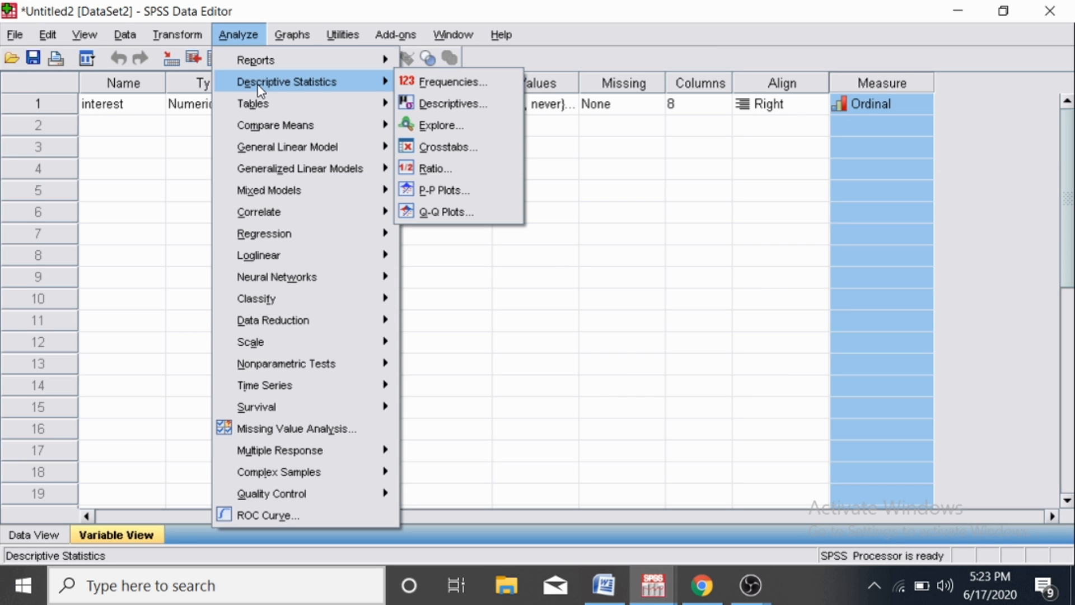
# Step: Rerun the Frequencies analysis for interest with a bar chart showing frequencies
pyautogui.click(438, 84)
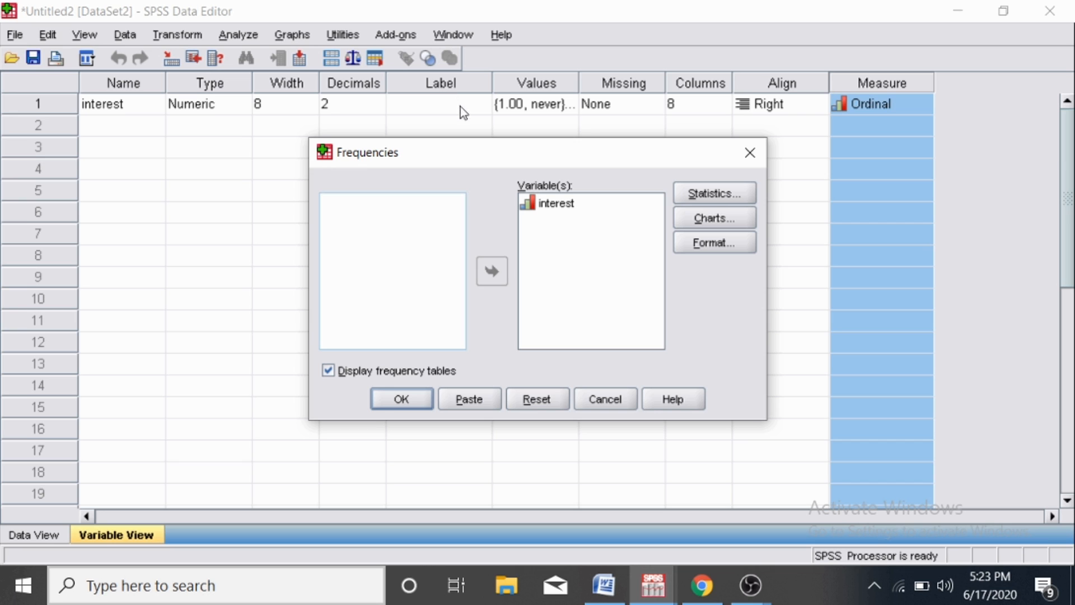
pyautogui.click(707, 218)
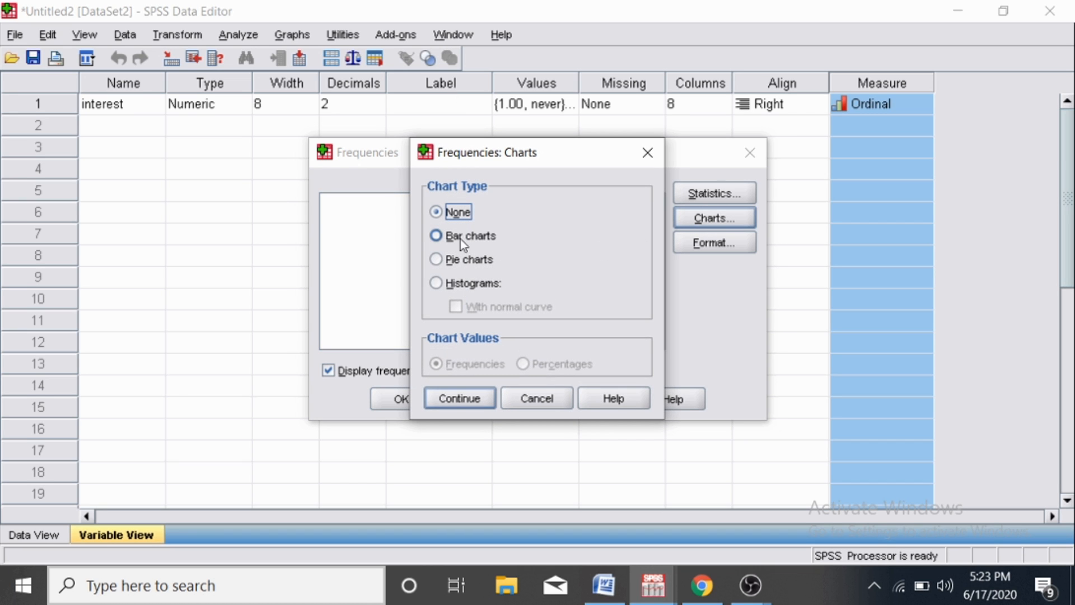
pyautogui.click(439, 236)
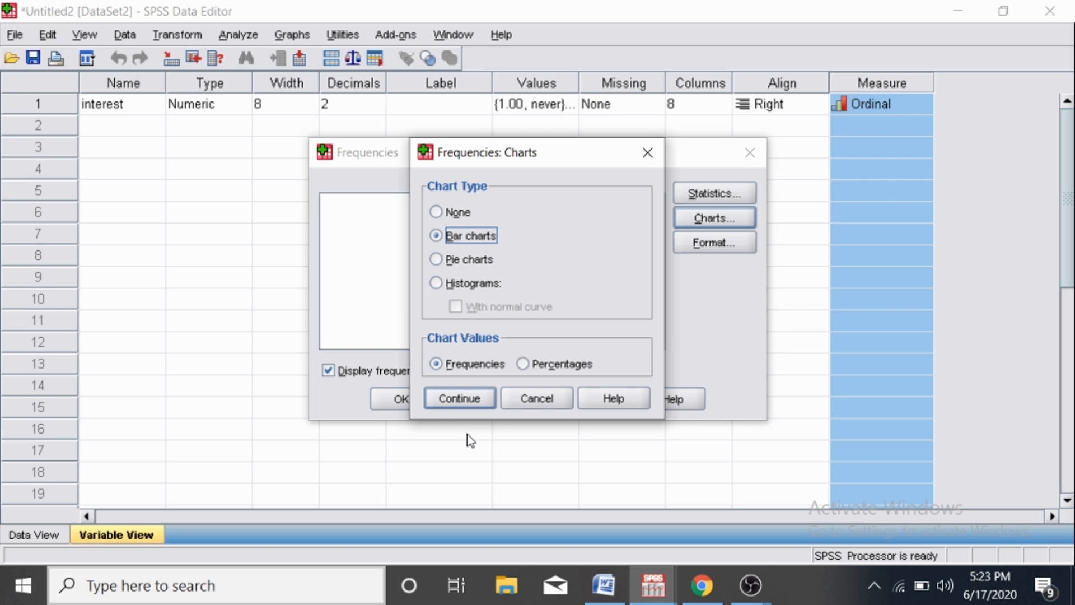
pyautogui.click(460, 399)
pyautogui.click(392, 399)
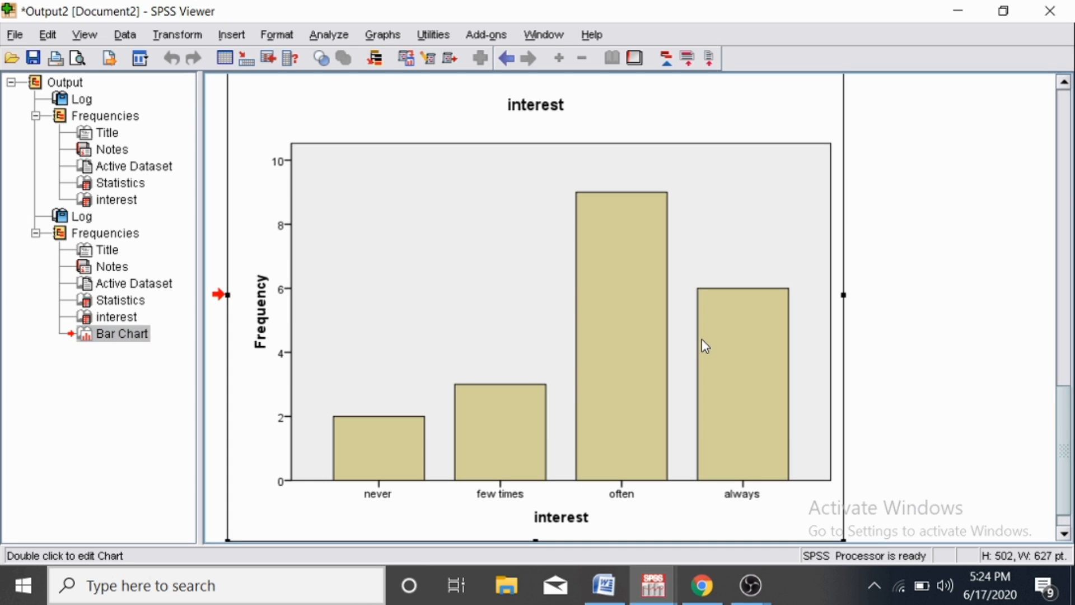
# Step: Copy the interest bar chart from the SPSS output and paste it at the end of the Word document
pyautogui.rightClick(745, 244)
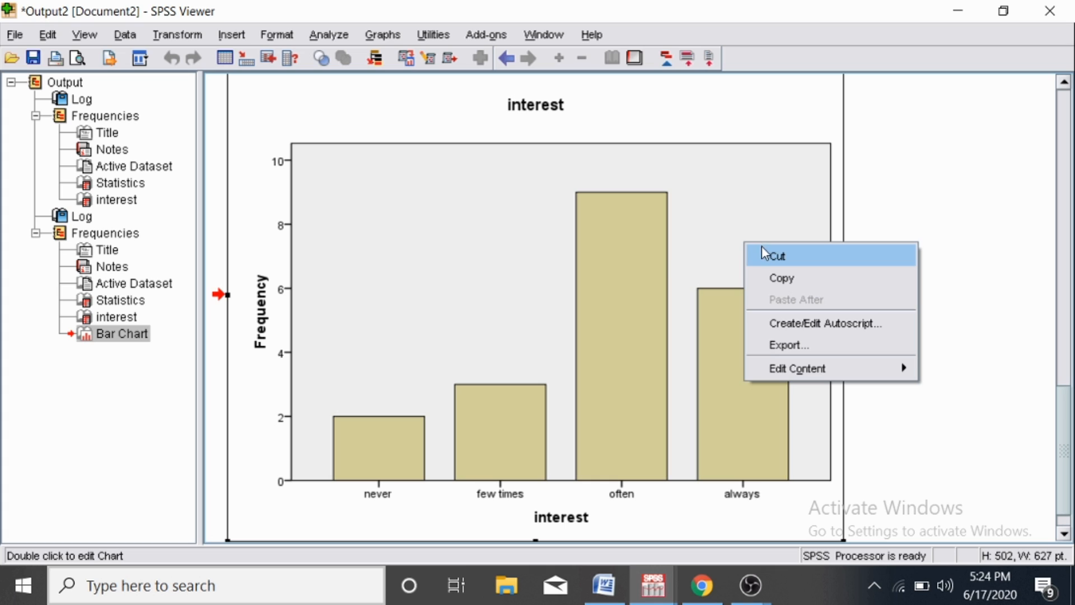
pyautogui.click(777, 279)
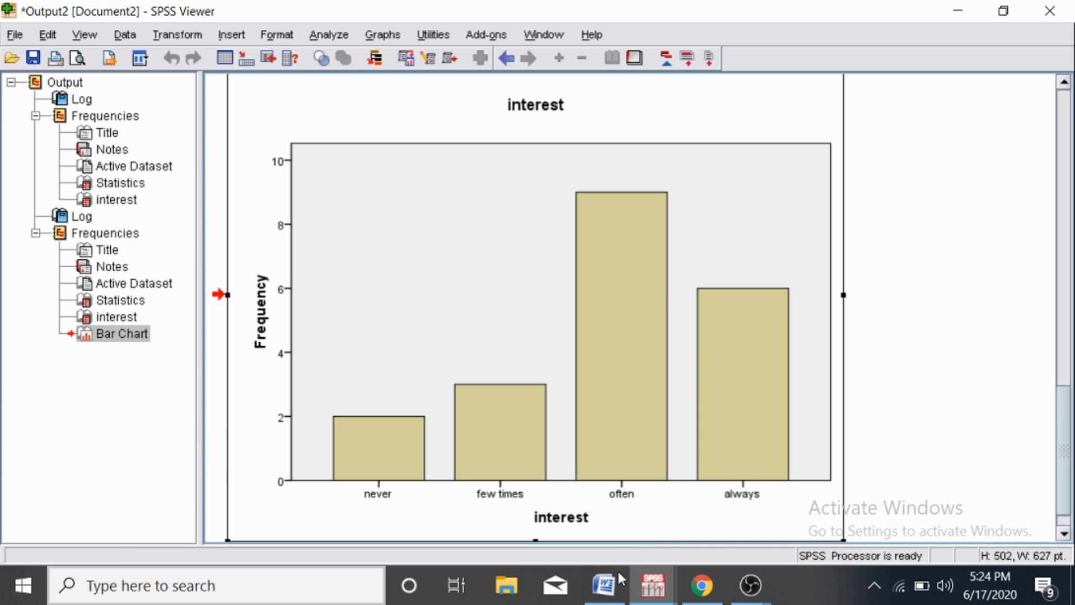
pyautogui.click(604, 585)
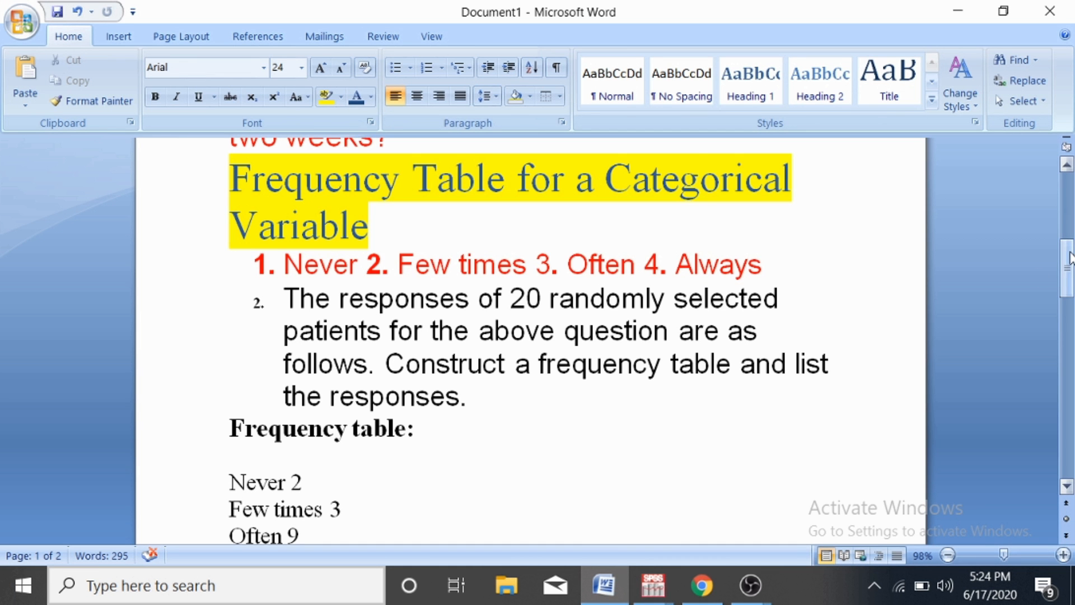
pyautogui.moveTo(1069, 258); pyautogui.dragTo(1069, 447)
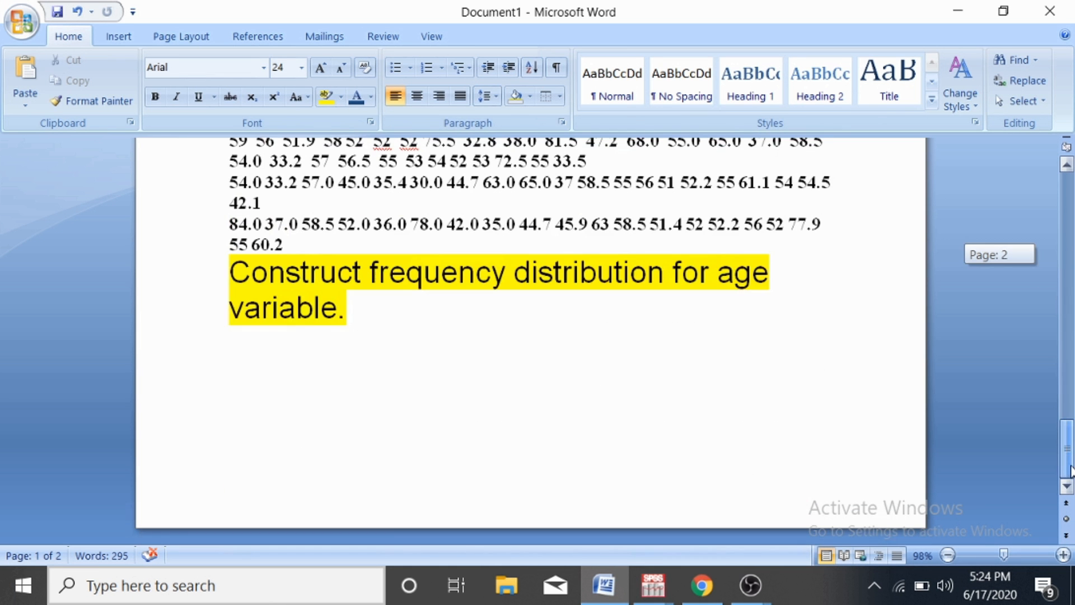
pyautogui.click(772, 408)
pyautogui.hotkey('ctrl', 'v')
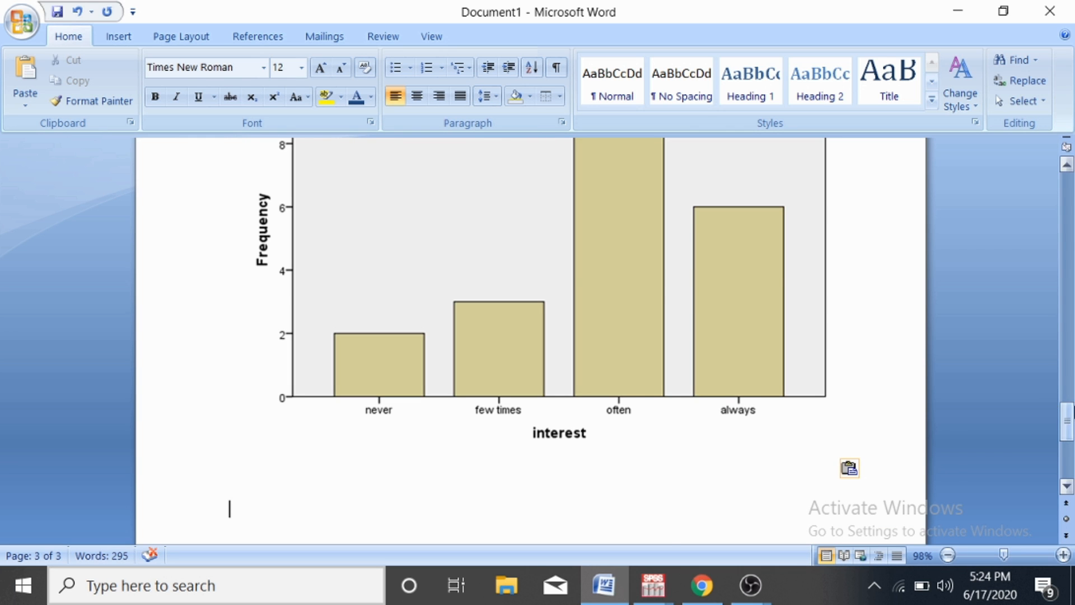
pyautogui.moveTo(750, 585)
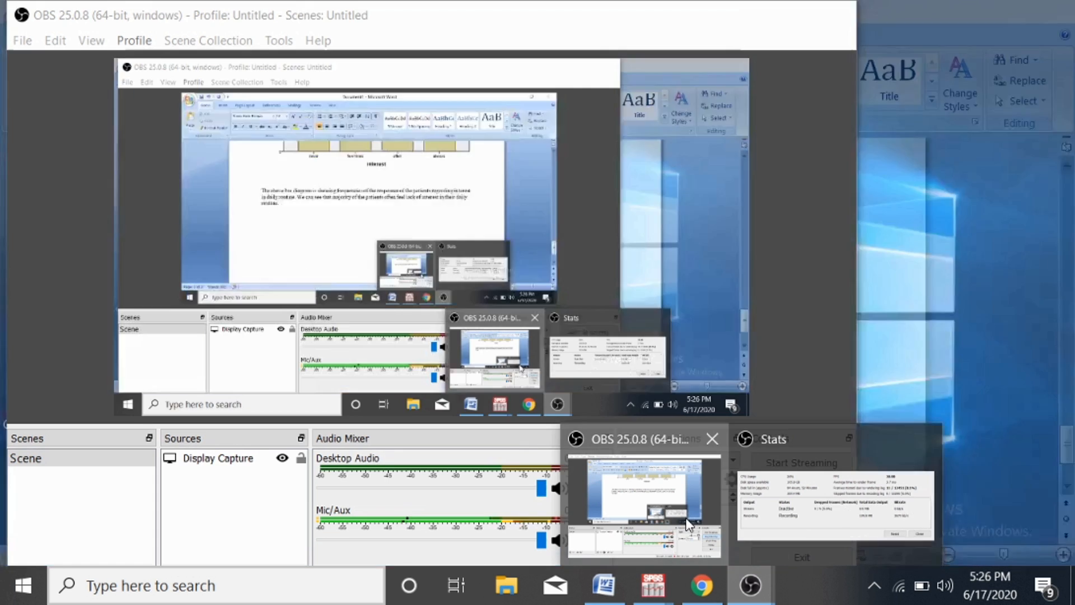
pyautogui.click(644, 507)
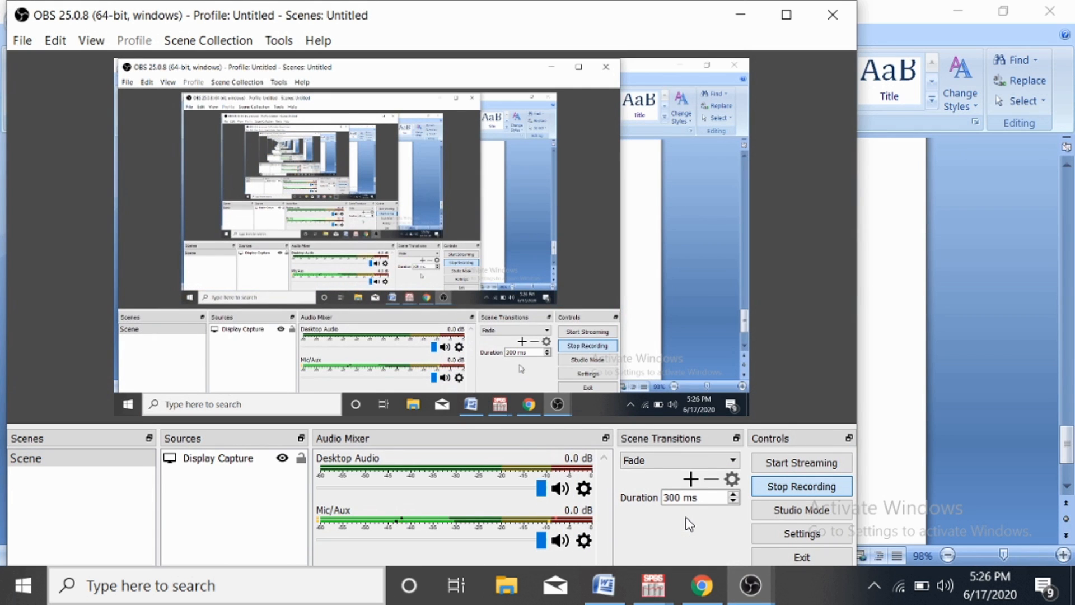
pyautogui.click(786, 492)
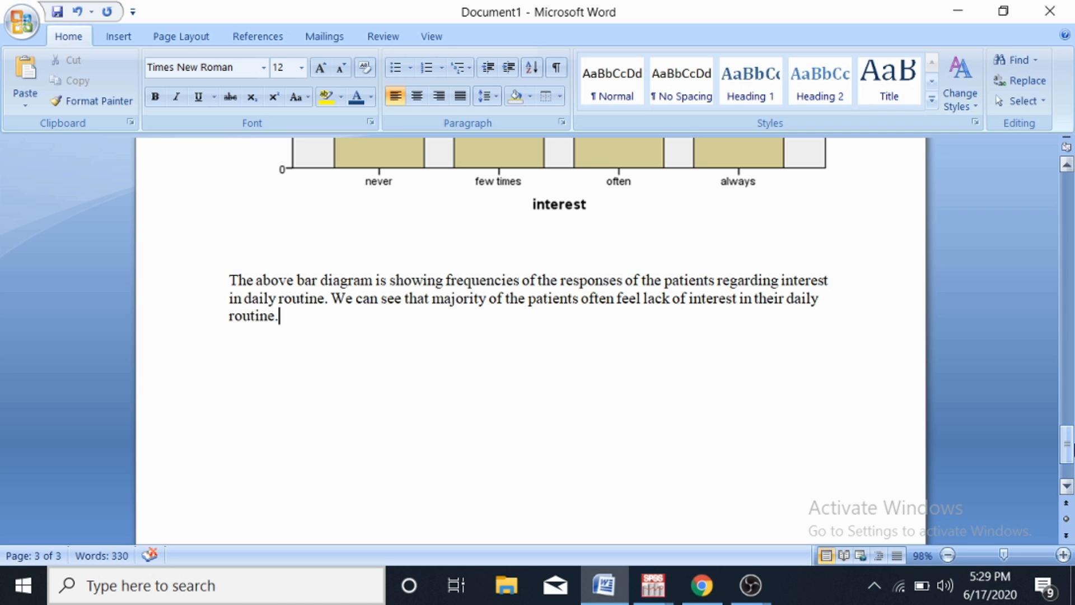
pyautogui.moveTo(1070, 445); pyautogui.dragTo(1071, 417)
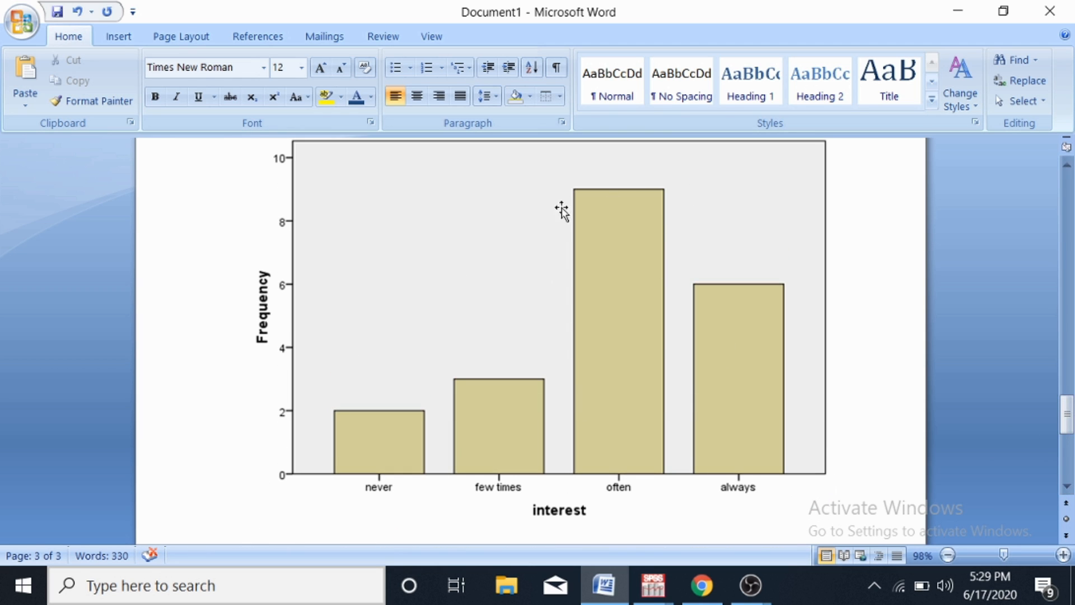
pyautogui.moveTo(1071, 415); pyautogui.dragTo(1071, 455)
# Step: Switch to the Untitled2 dataset in SPSS and rerun Frequencies for interest with a pie chart showing percentages
pyautogui.moveTo(660, 581)
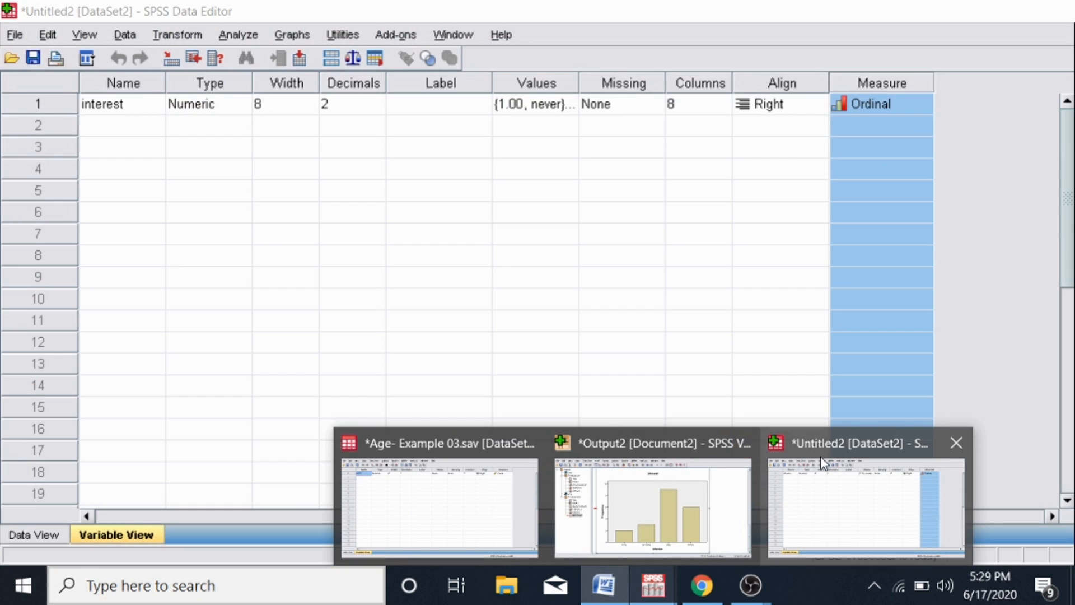
pyautogui.click(821, 457)
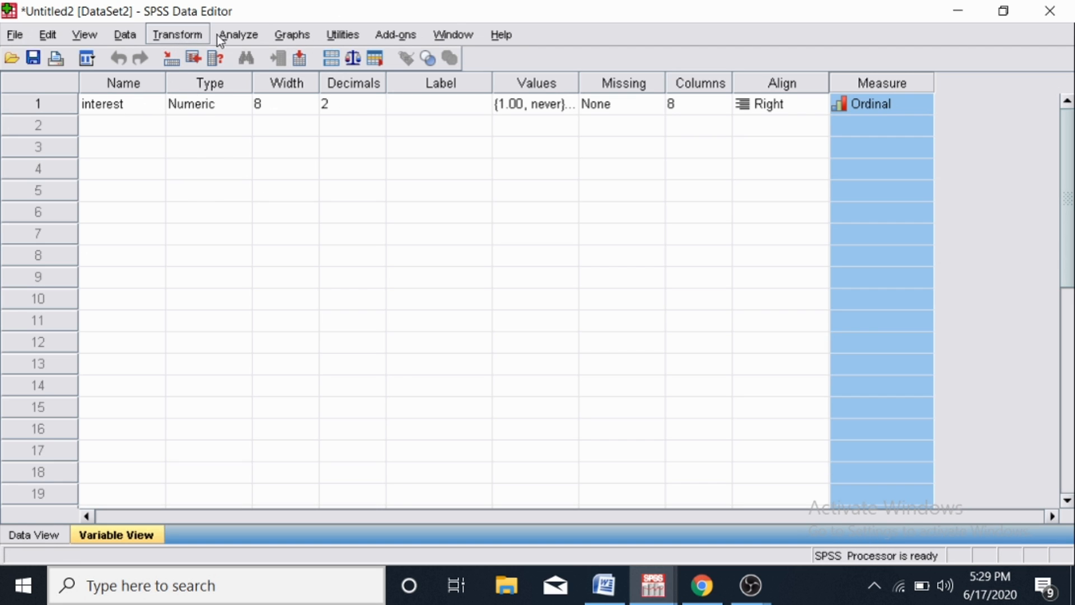
pyautogui.click(241, 31)
pyautogui.moveTo(291, 82)
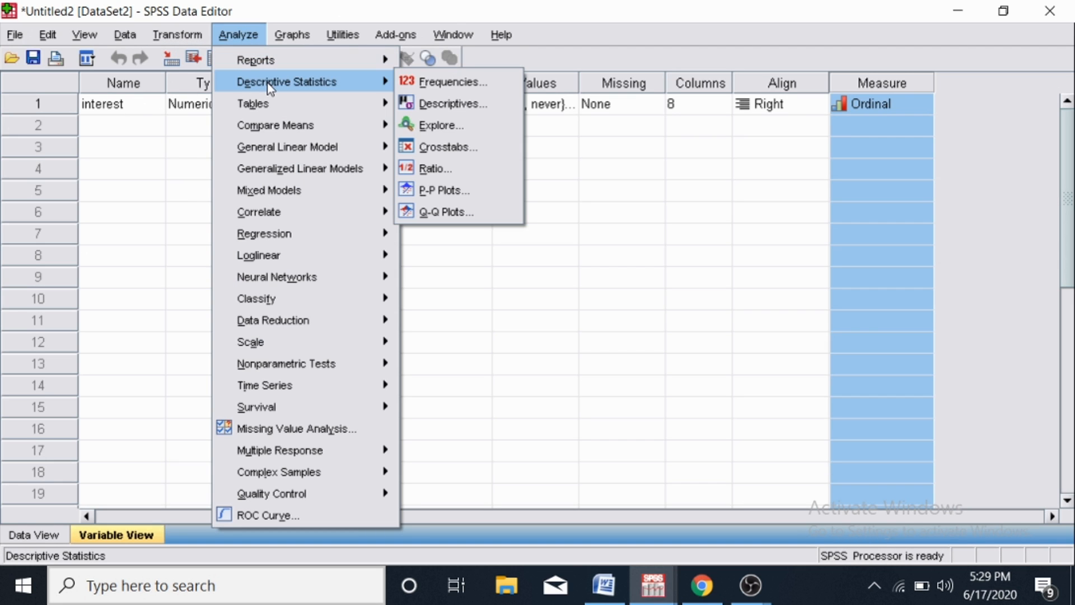
pyautogui.click(423, 84)
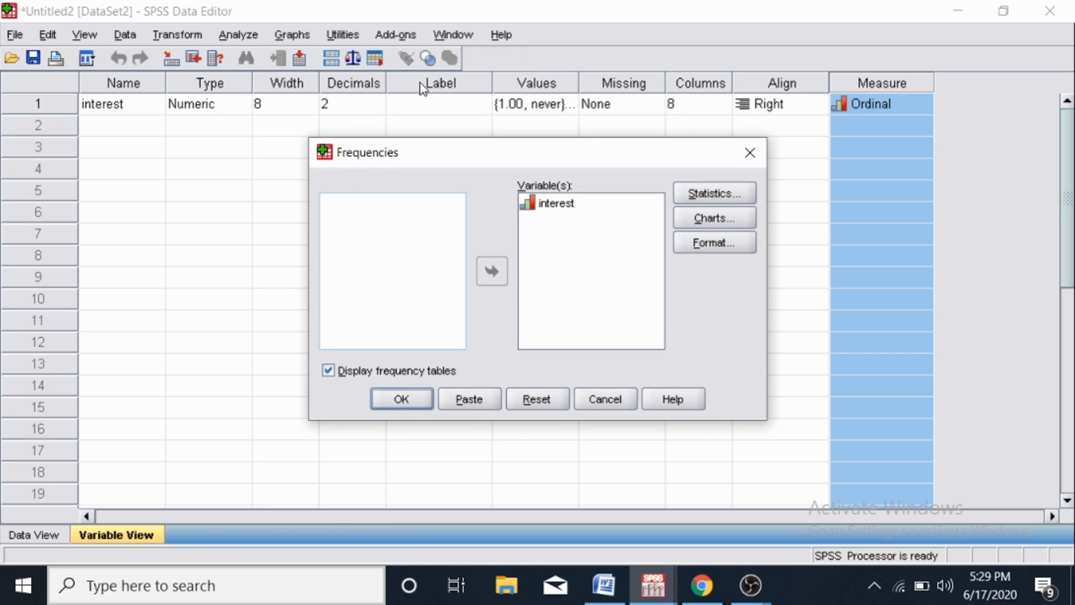
pyautogui.click(731, 219)
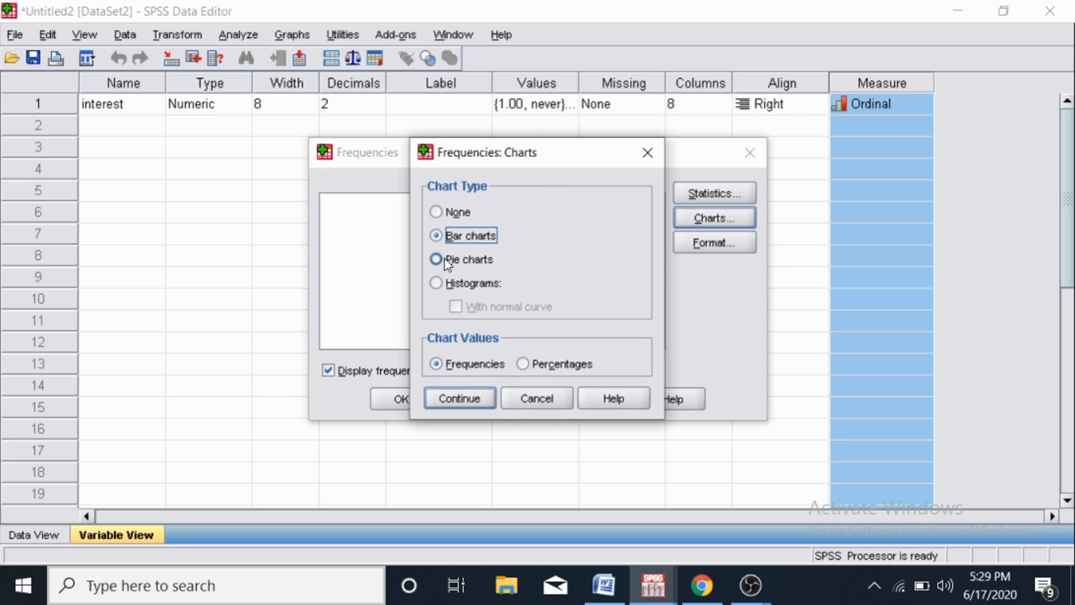
pyautogui.click(437, 260)
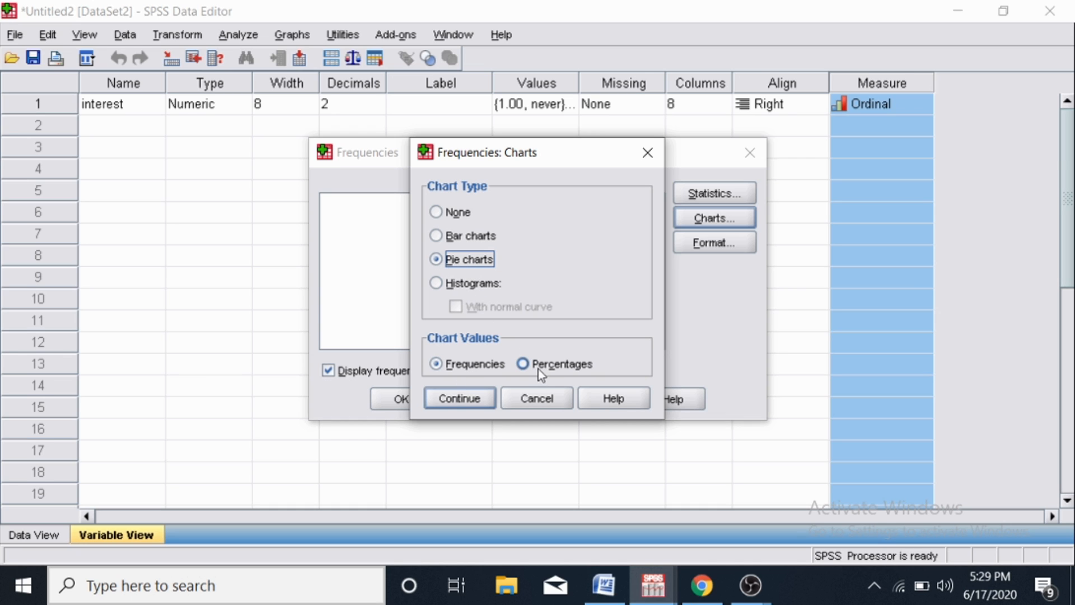
pyautogui.click(524, 364)
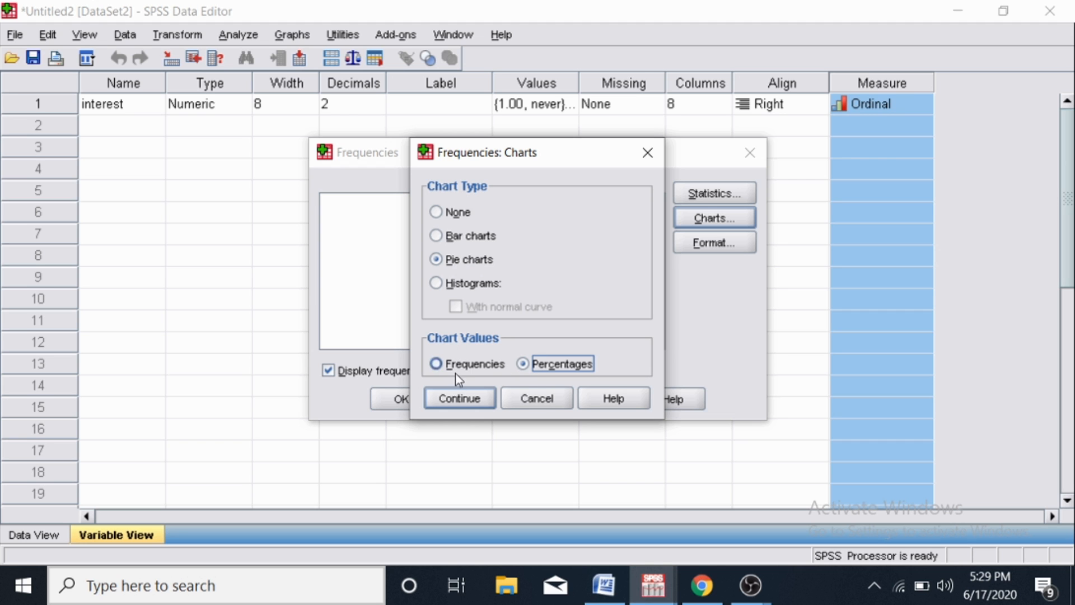
pyautogui.click(455, 395)
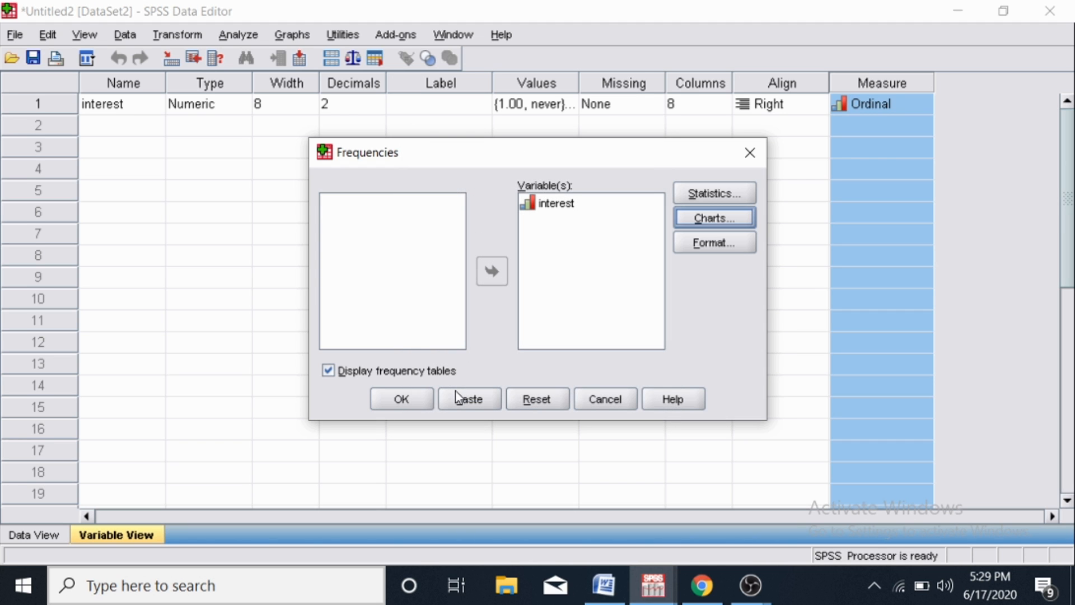
pyautogui.click(421, 400)
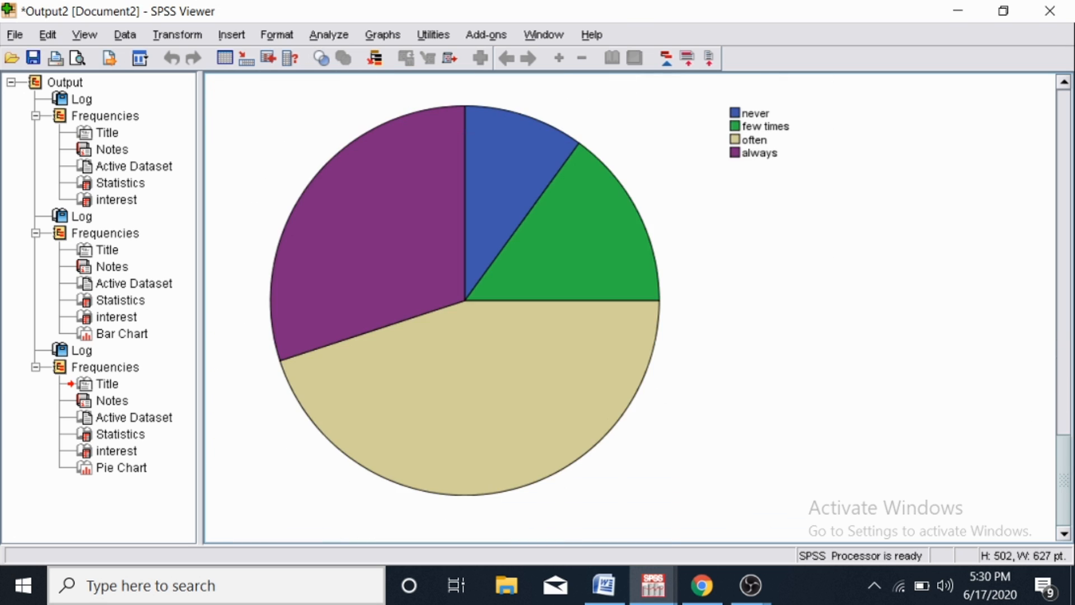
# Step: Open the interest pie chart in the Chart Editor and explode its slices
pyautogui.doubleClick(553, 340)
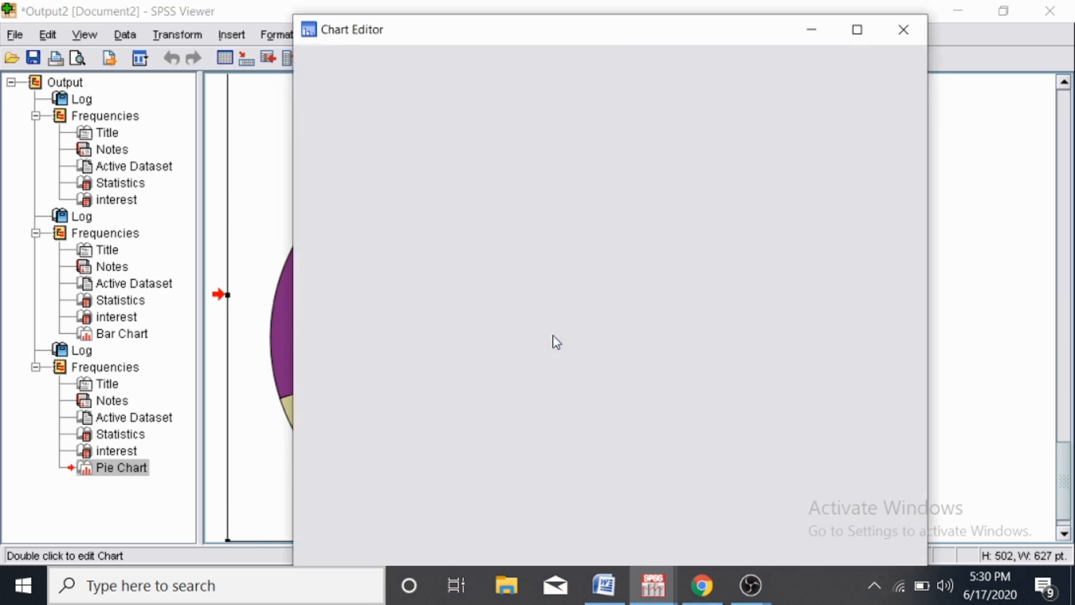
pyautogui.click(509, 130)
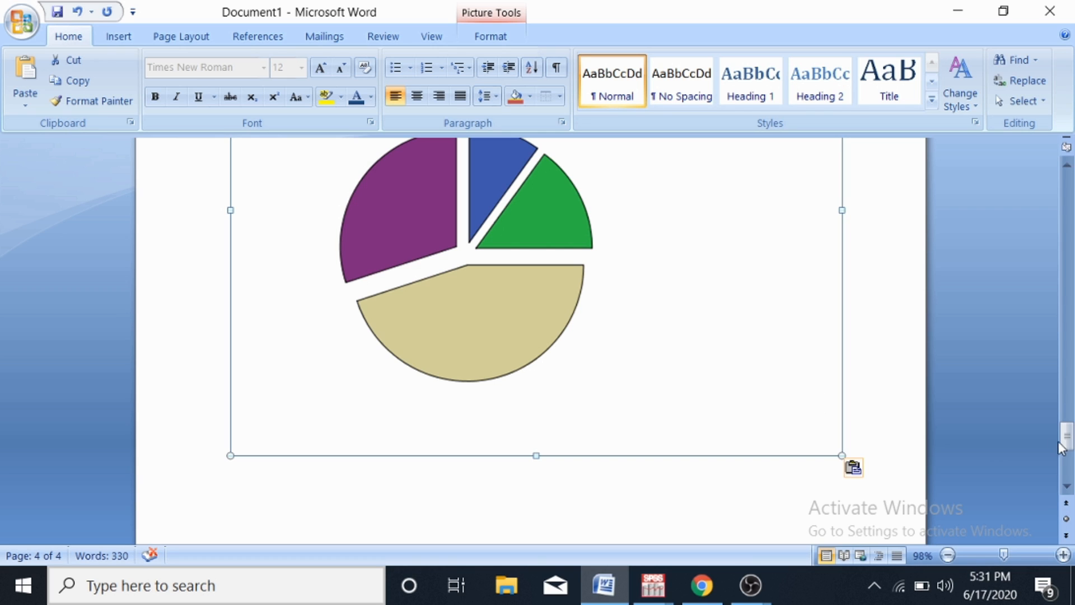
# Step: Write below the Word document's pie chart that it shows the proportion of responses regarding interest in daily routine and that patients often feel lack of interest
pyautogui.moveTo(1068, 445); pyautogui.dragTo(1070, 467)
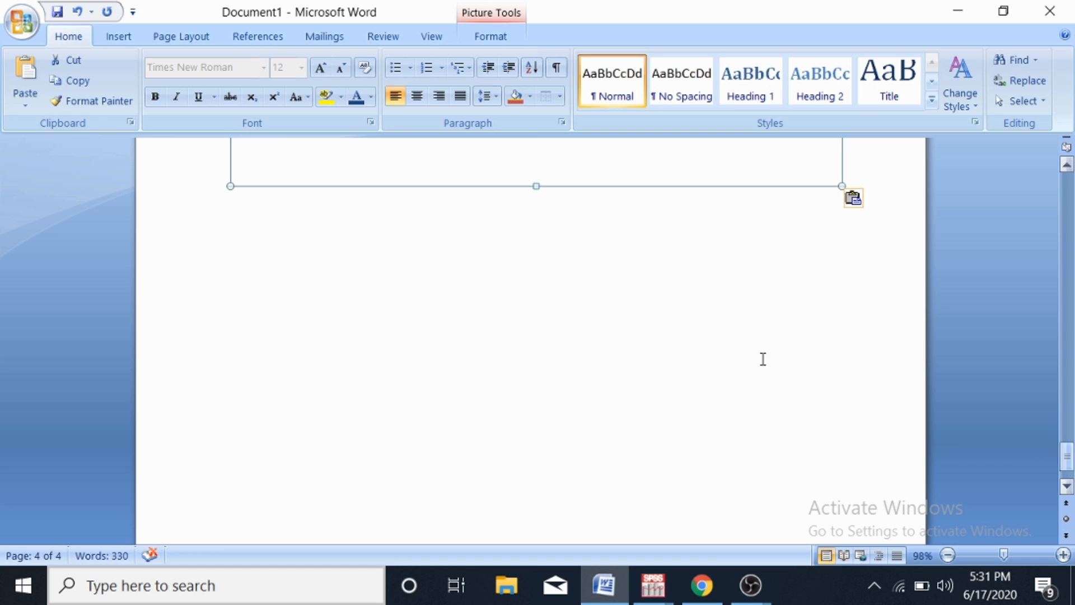
pyautogui.click(507, 271)
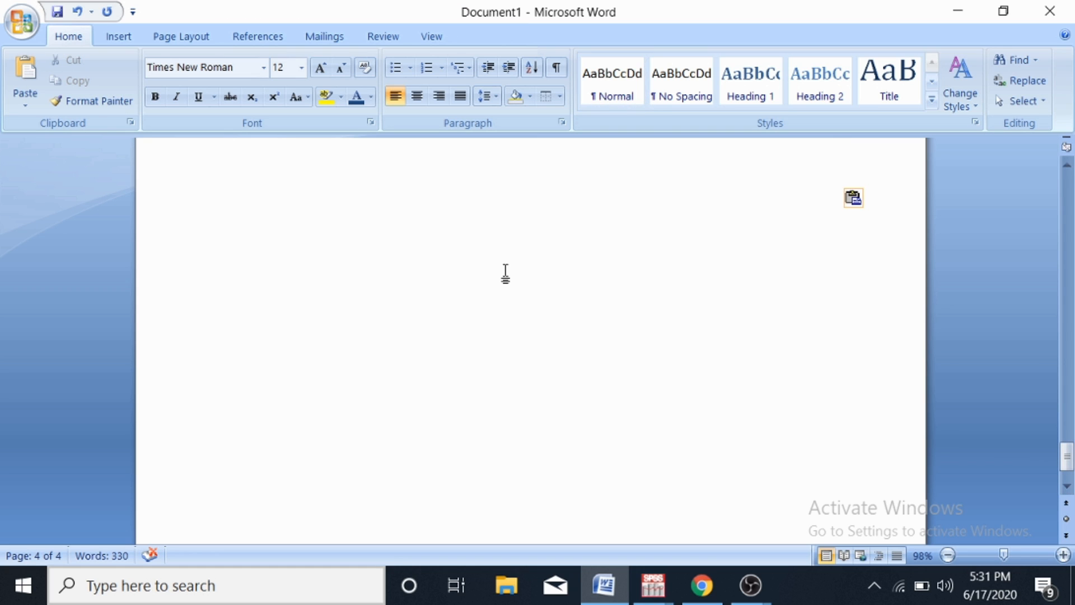
pyautogui.write('The above pie chart is showing the proportion of the responses of the patients regarding interest in daily routine. It is clear that the patient often feel lack of interest in their daily life.')
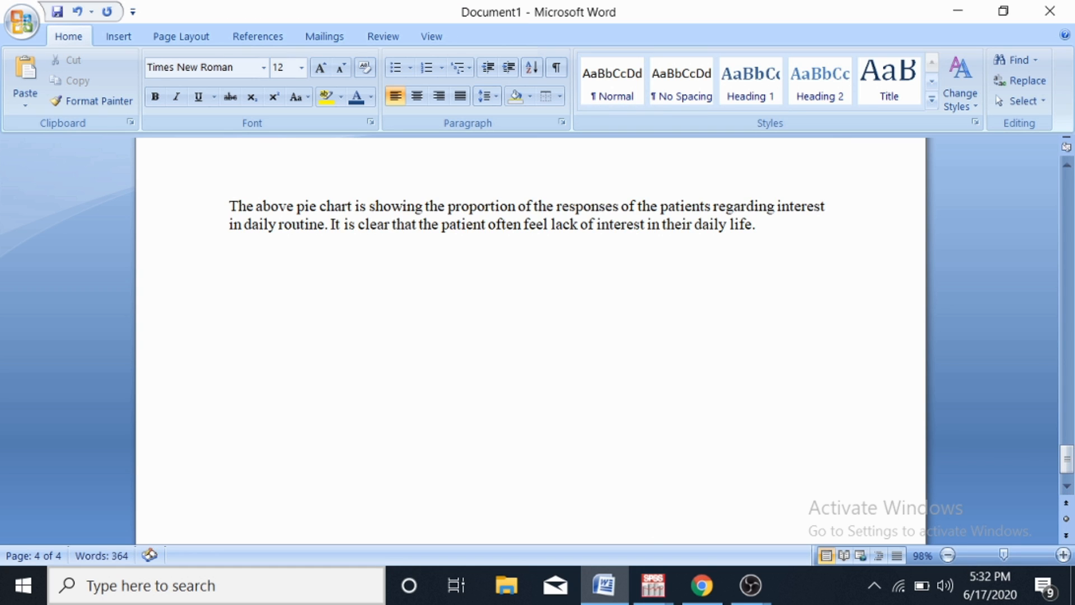
pyautogui.press('Return')
# Step: Define a variable named marks with the Scale measure in the SPSS dataset for the assignment marks of Example 02
pyautogui.moveTo(1067, 459); pyautogui.dragTo(1070, 271)
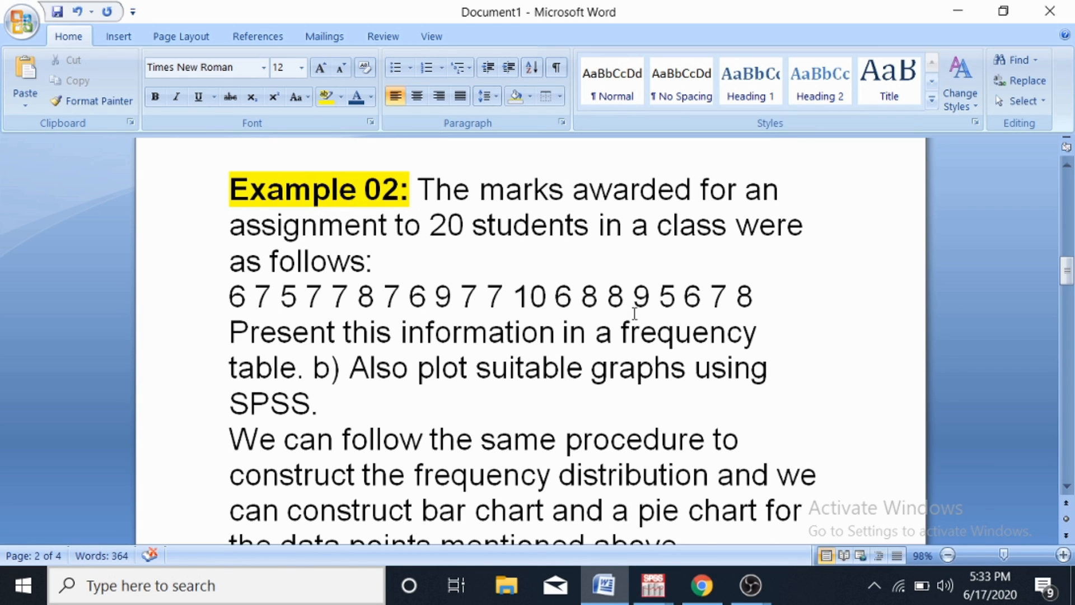
pyautogui.scroll(1, 632, 312)
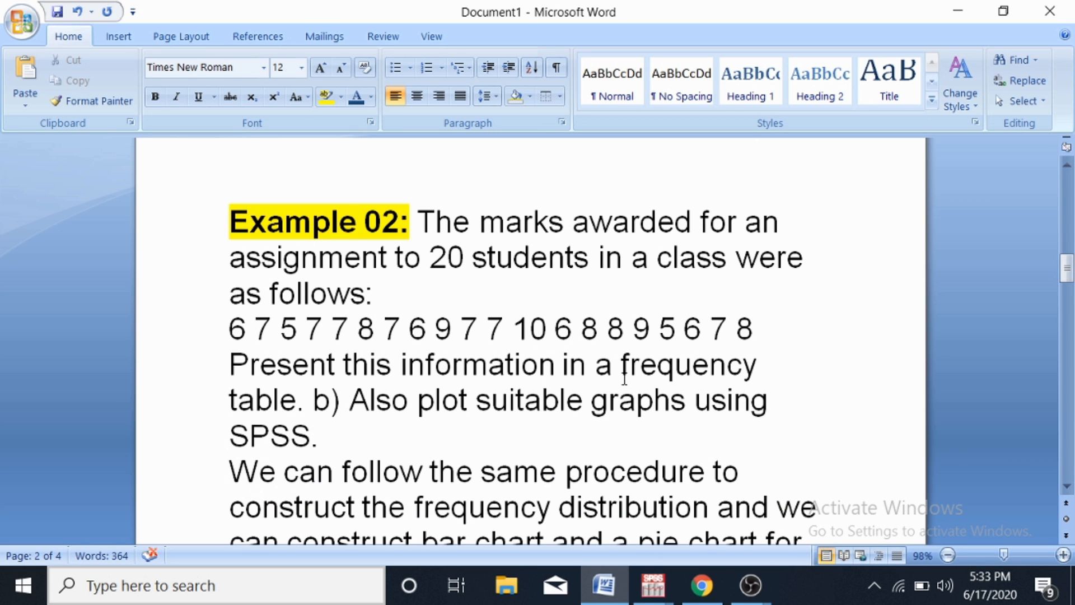
pyautogui.moveTo(1067, 270); pyautogui.dragTo(1071, 284)
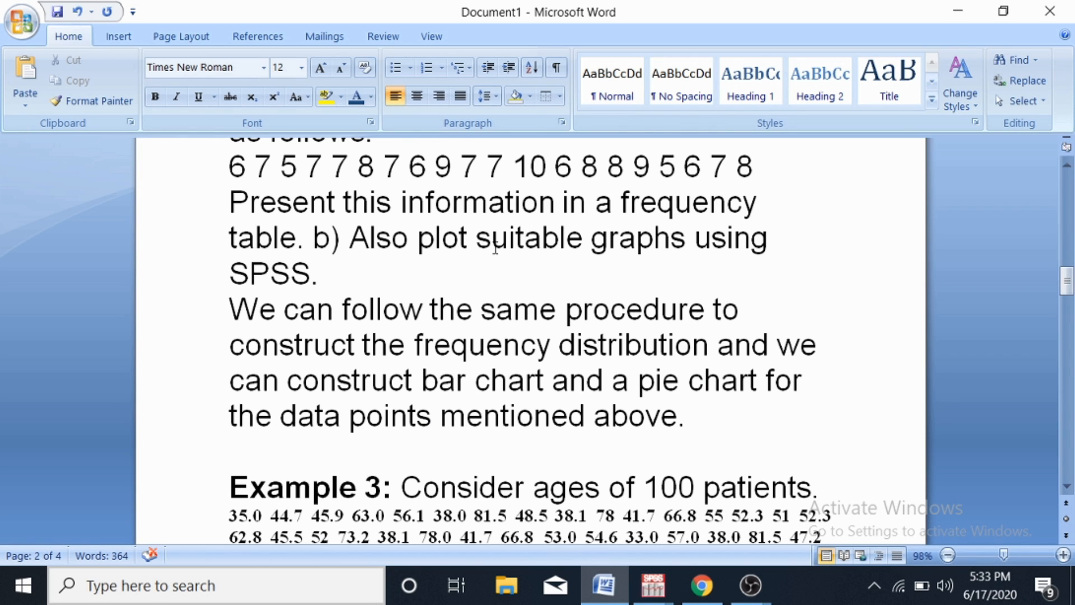
pyautogui.hotkey('alt', 'Tab')
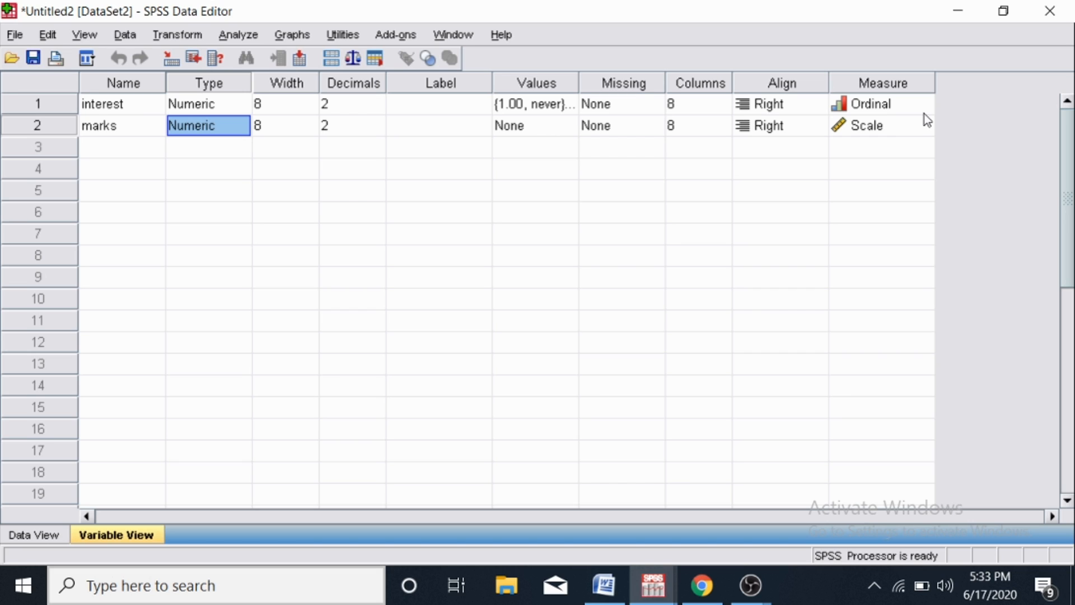
pyautogui.click(894, 129)
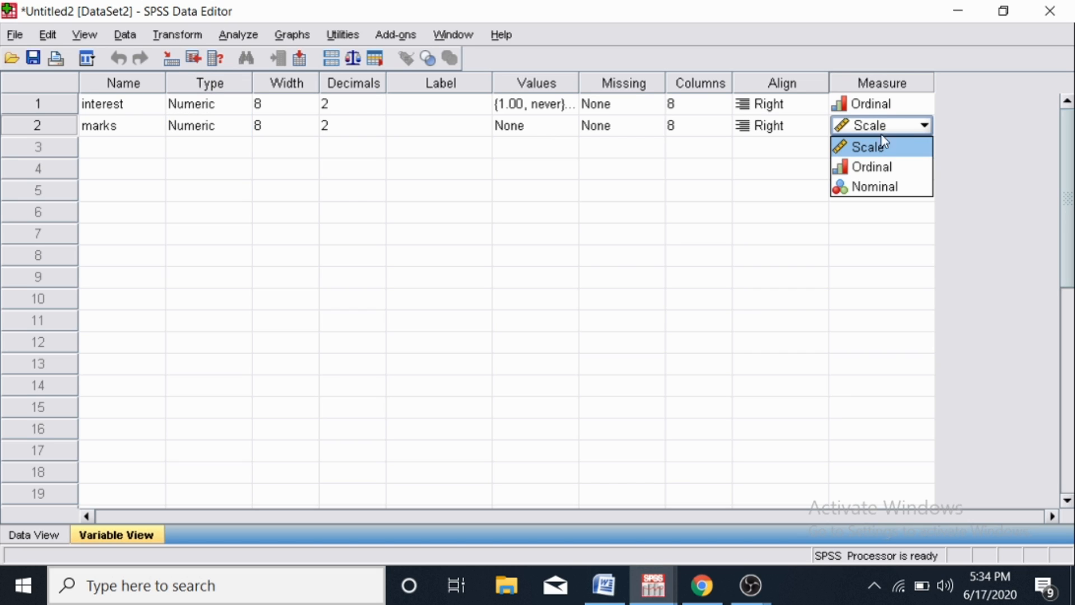
pyautogui.click(866, 152)
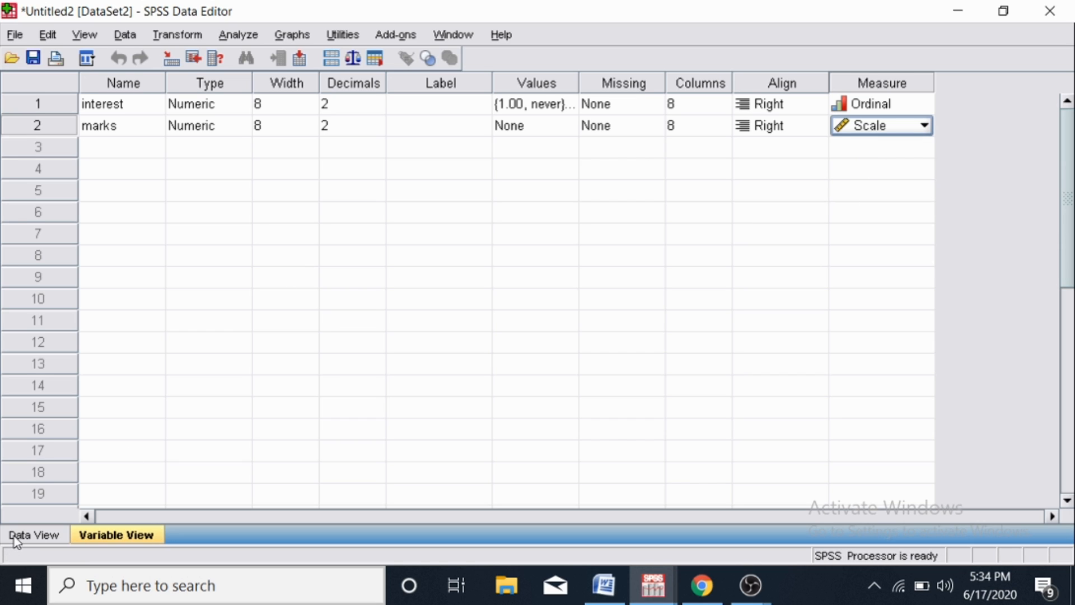
# Step: Examine the marks column in the SPSS data view and the list of 20 marks for Example 02 in Word
pyautogui.click(33, 535)
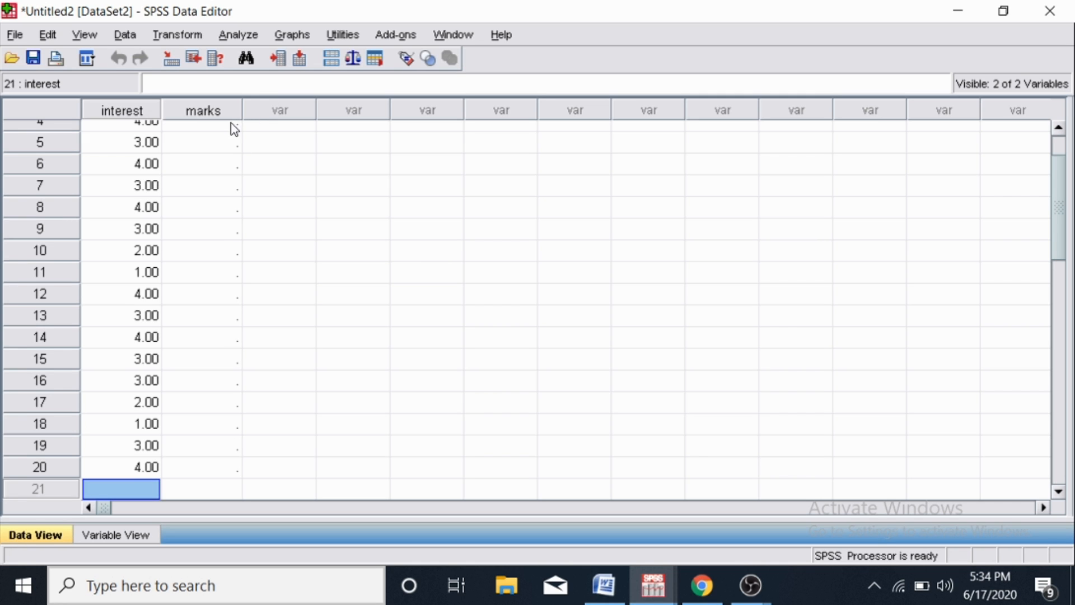
pyautogui.scroll(1, 1063, 228)
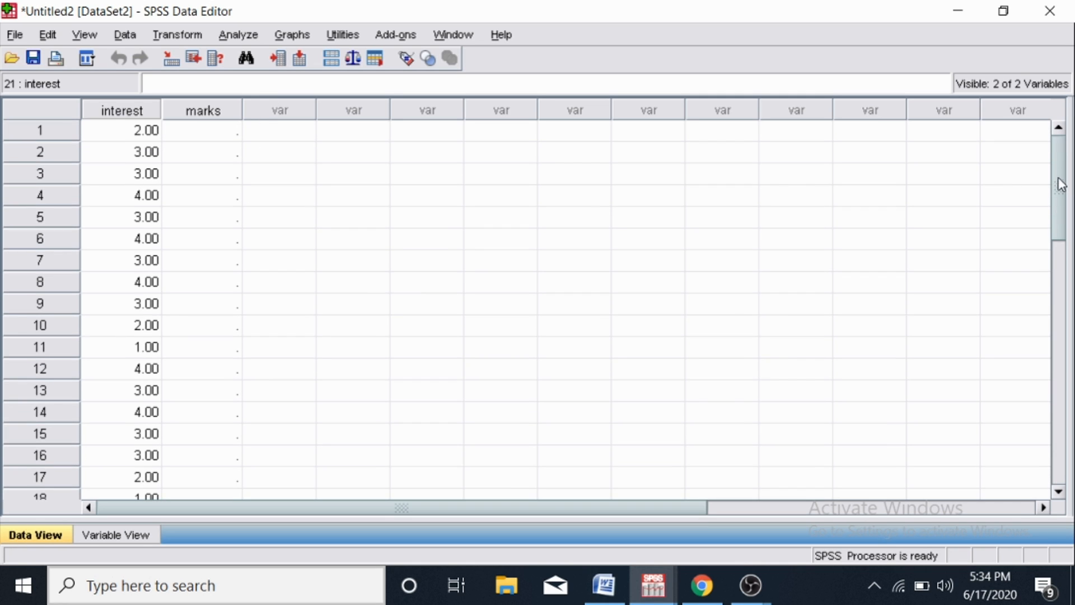
pyautogui.moveTo(660, 587)
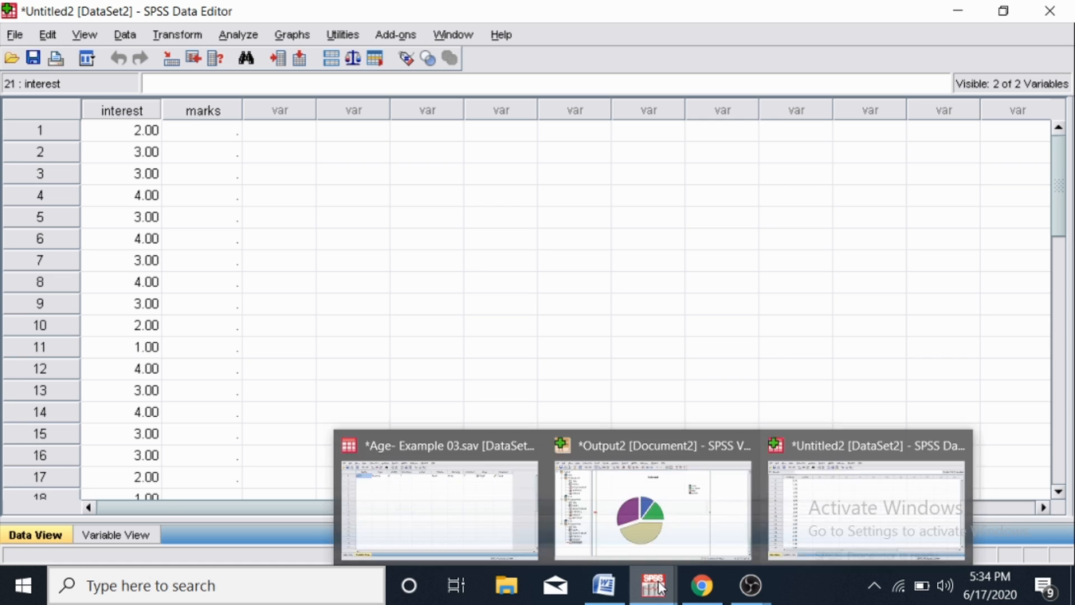
pyautogui.click(603, 585)
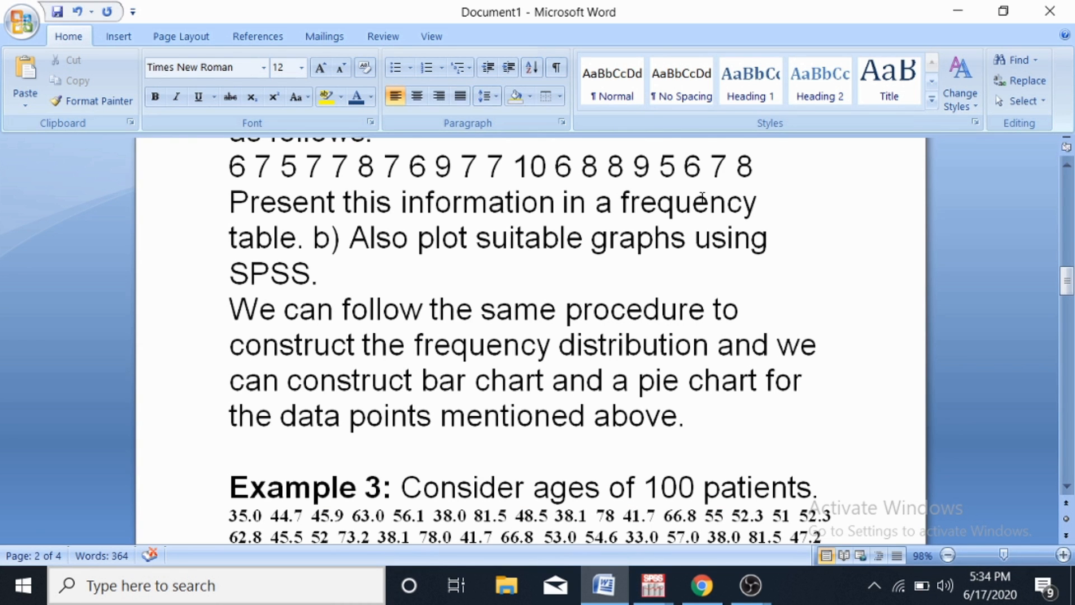
pyautogui.moveTo(787, 163); pyautogui.dragTo(231, 166)
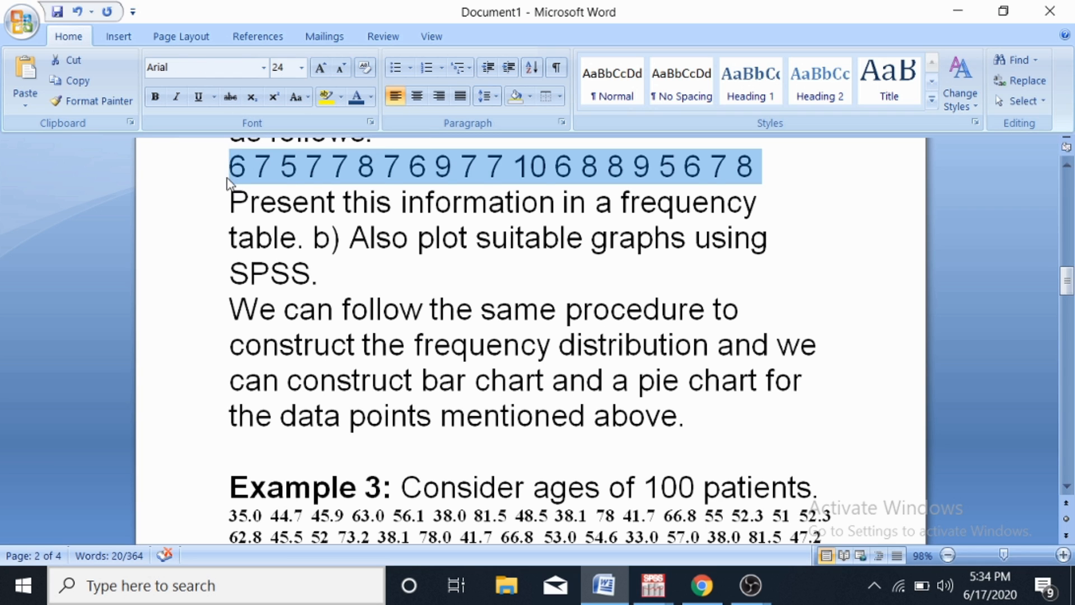
pyautogui.click(228, 176)
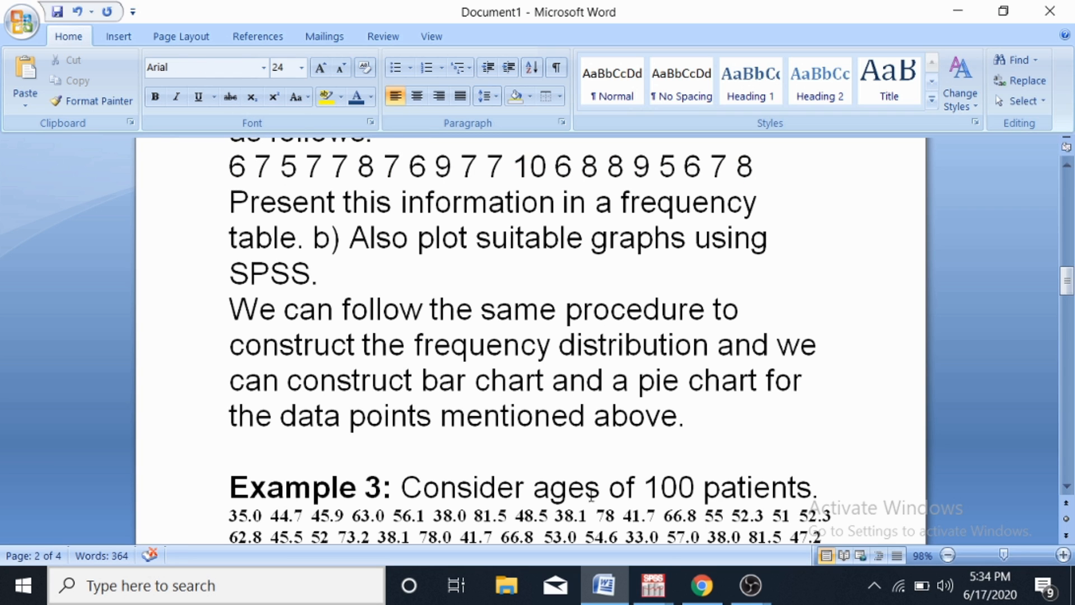
# Step: Fill the SPSS marks column with 6, 7, 5, 7, 7, 8, 7, 6, 9, 7, 7, 10, 6, 8, 8, 9, 5, 6, 7, 8
pyautogui.click(653, 585)
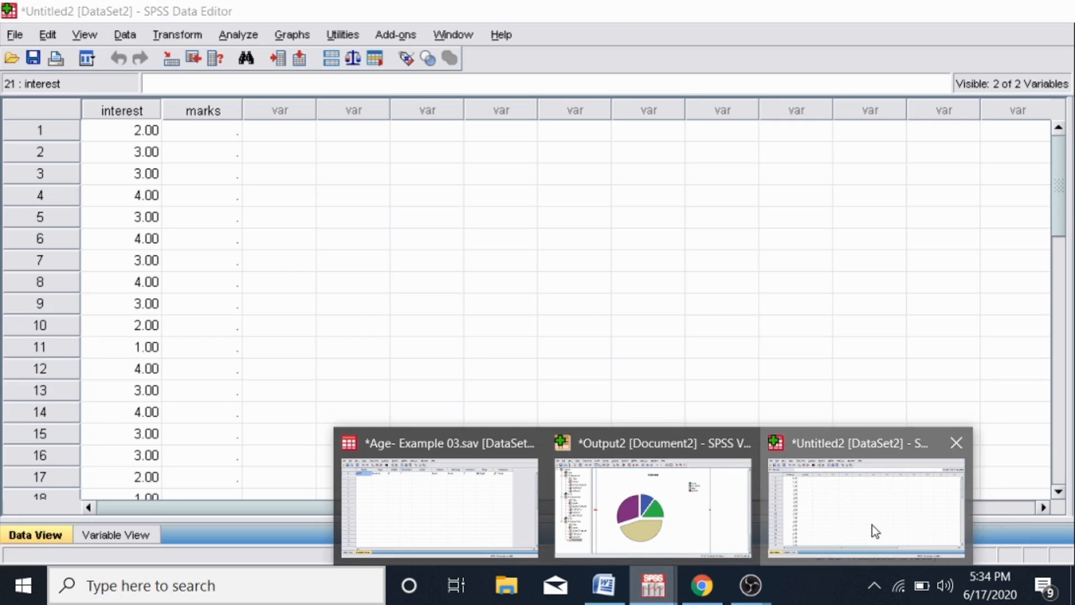
pyautogui.click(872, 525)
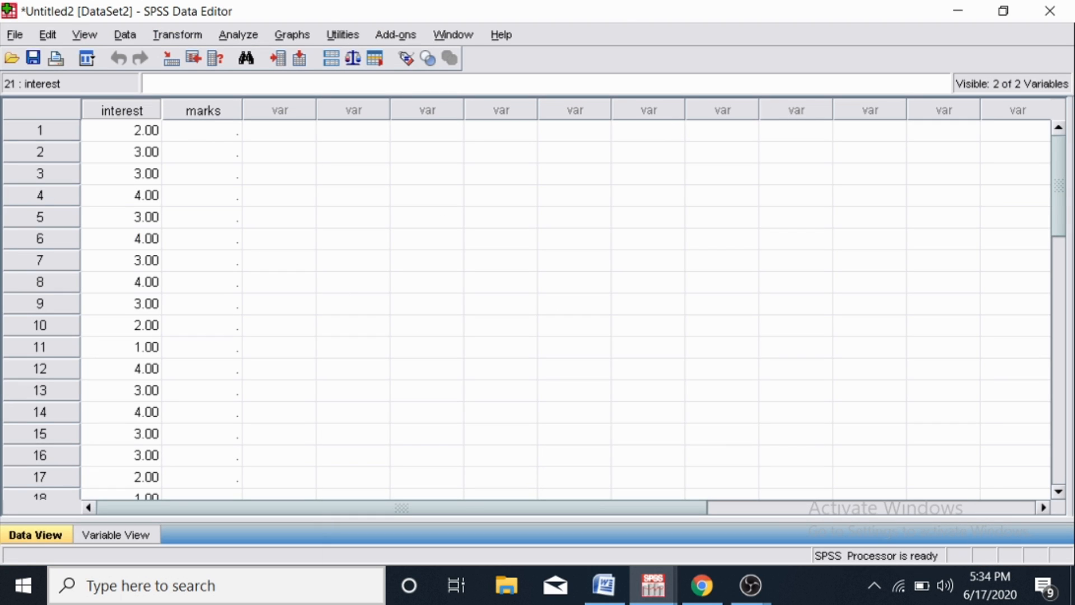
pyautogui.click(217, 130)
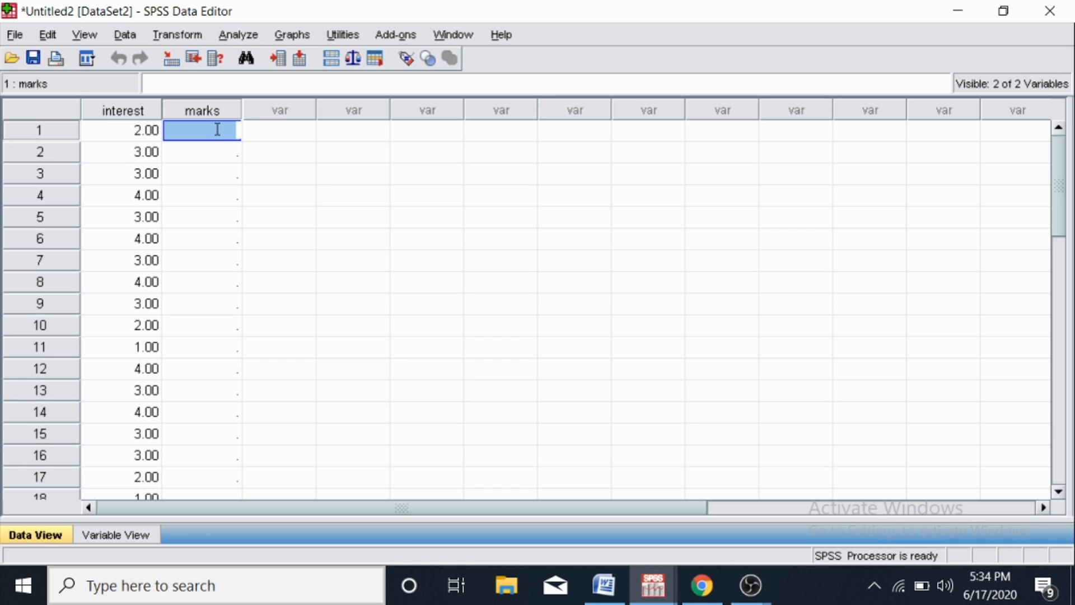
pyautogui.write('6')
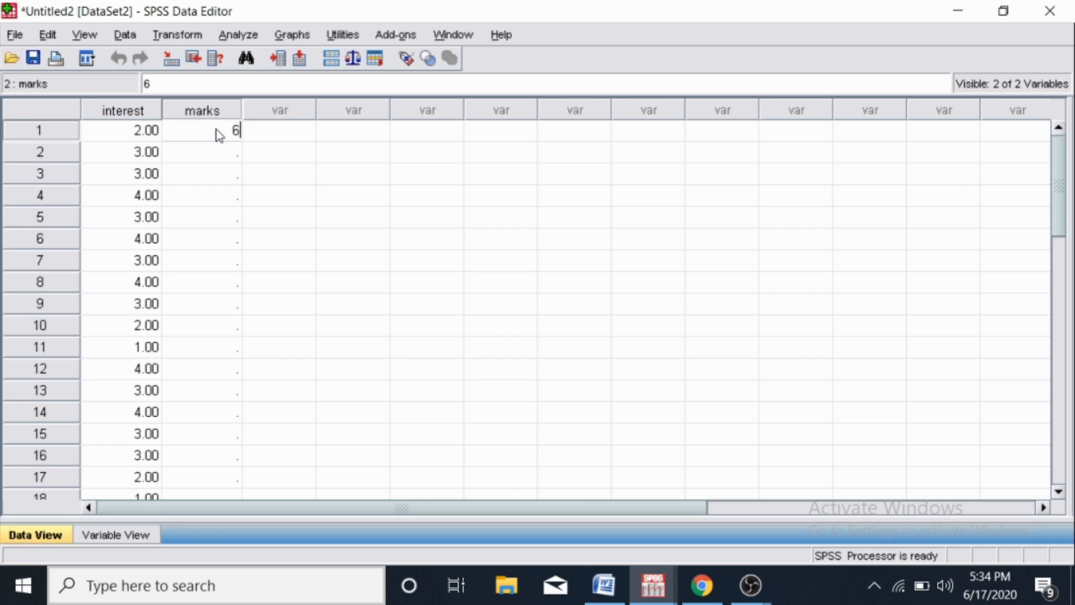
pyautogui.press('Return')
pyautogui.write('7')
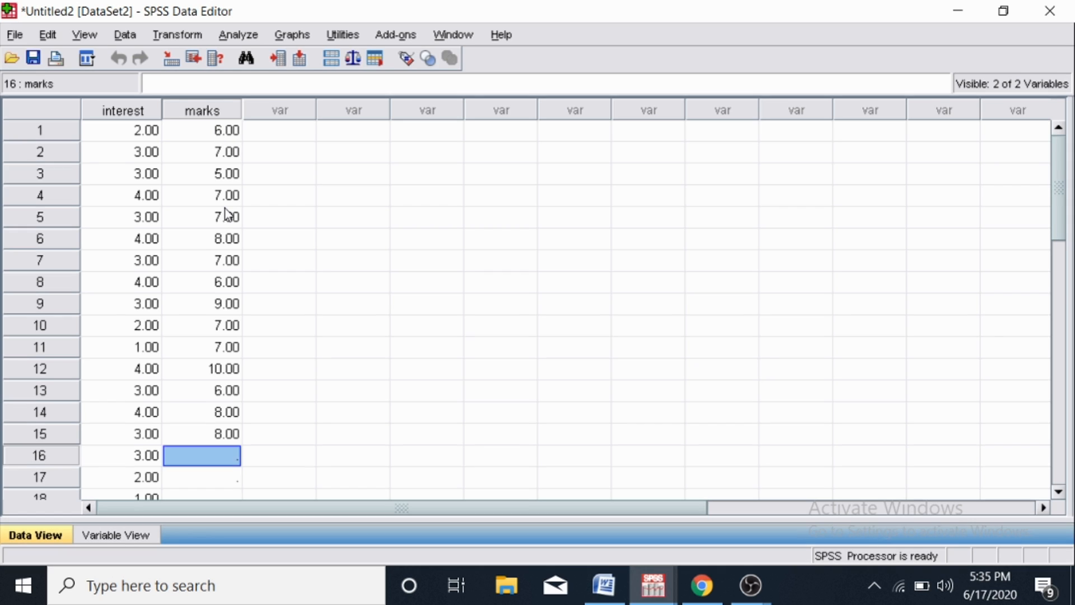
pyautogui.write('9')
pyautogui.press('Return')
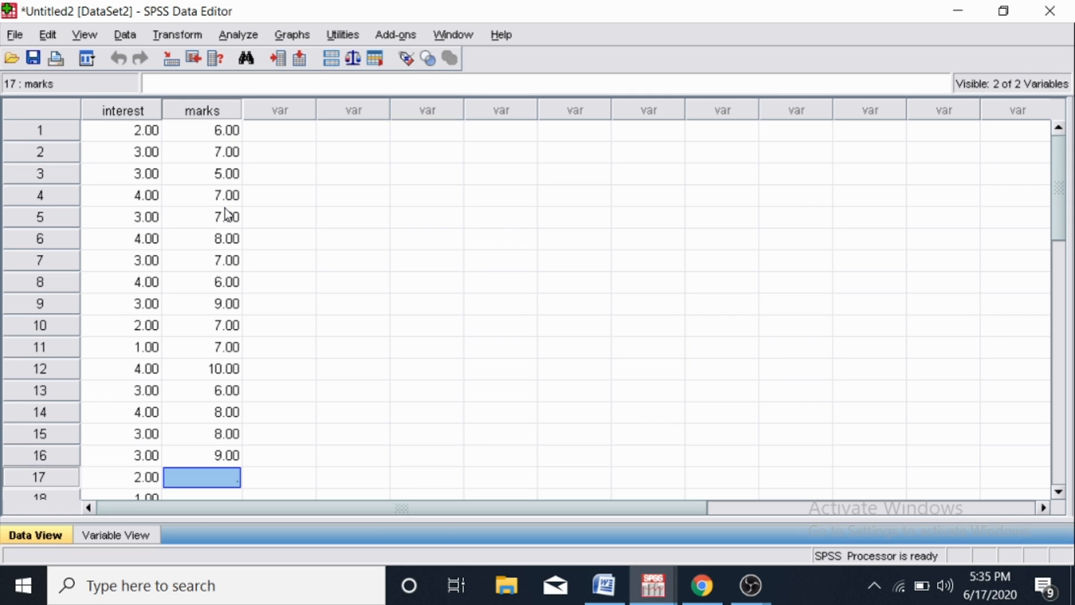
pyautogui.write('5')
pyautogui.press('Return')
pyautogui.write('6')
pyautogui.press('Return')
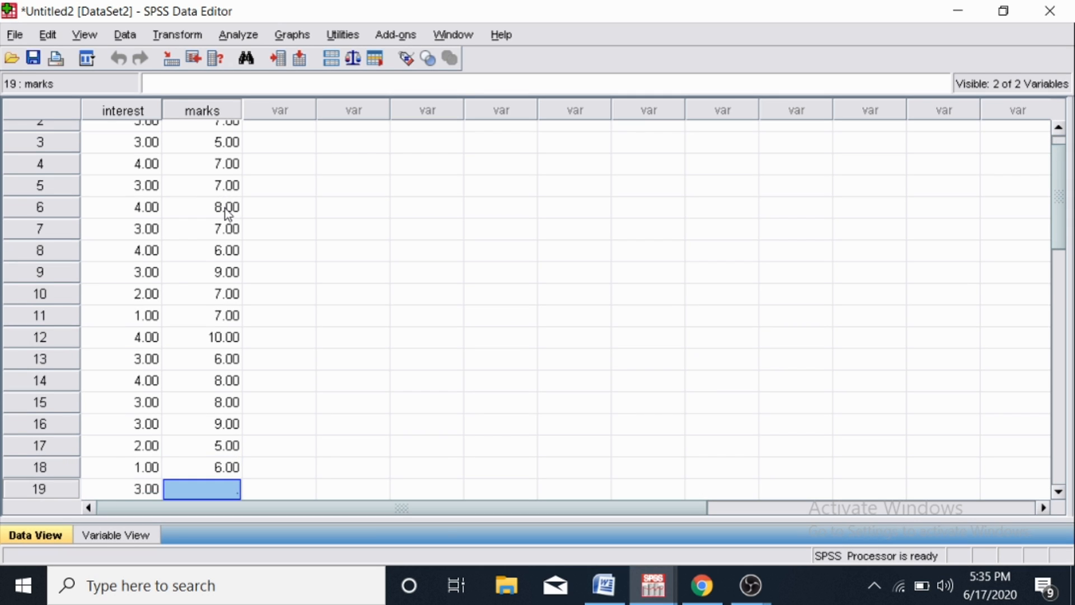
pyautogui.write('7')
pyautogui.press('Return')
pyautogui.write('8')
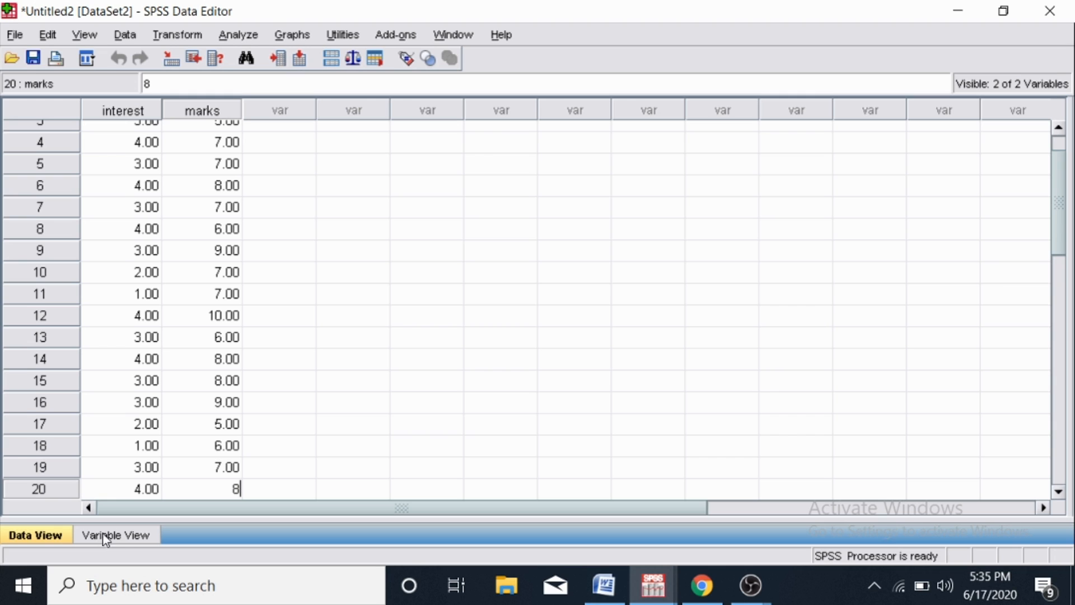
pyautogui.click(123, 535)
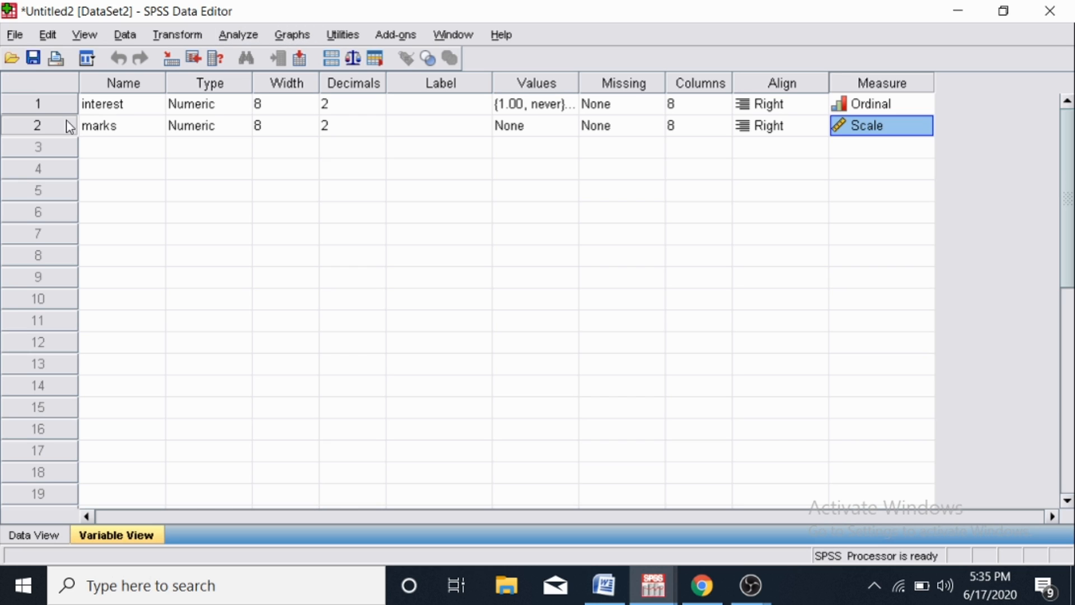
# Step: Run the Frequencies analysis on marks instead of interest, keeping the frequency table display enabled, and view the resulting table
pyautogui.click(253, 37)
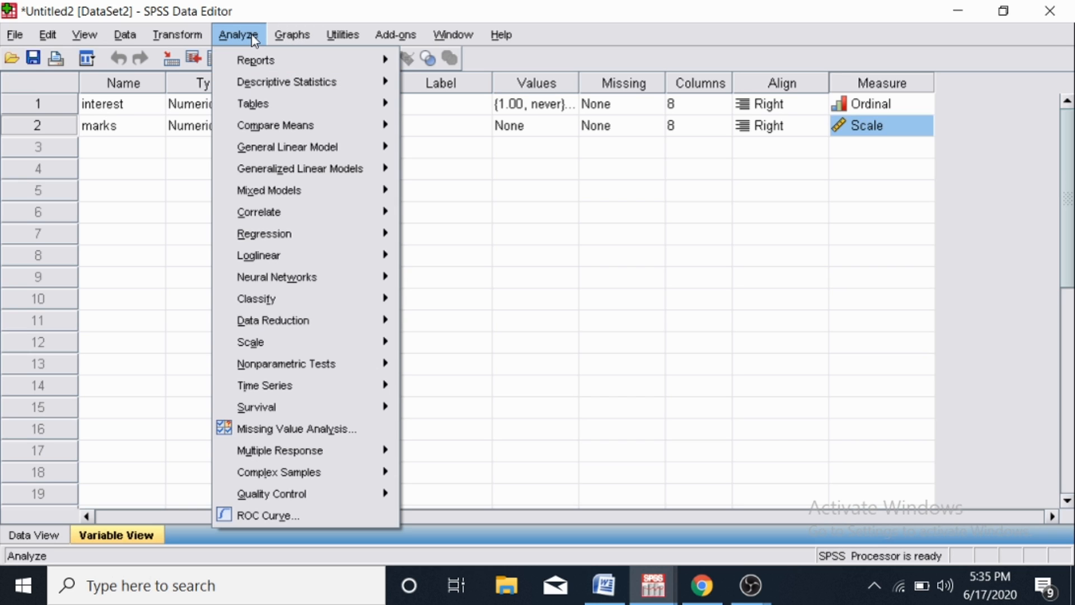
pyautogui.moveTo(288, 88)
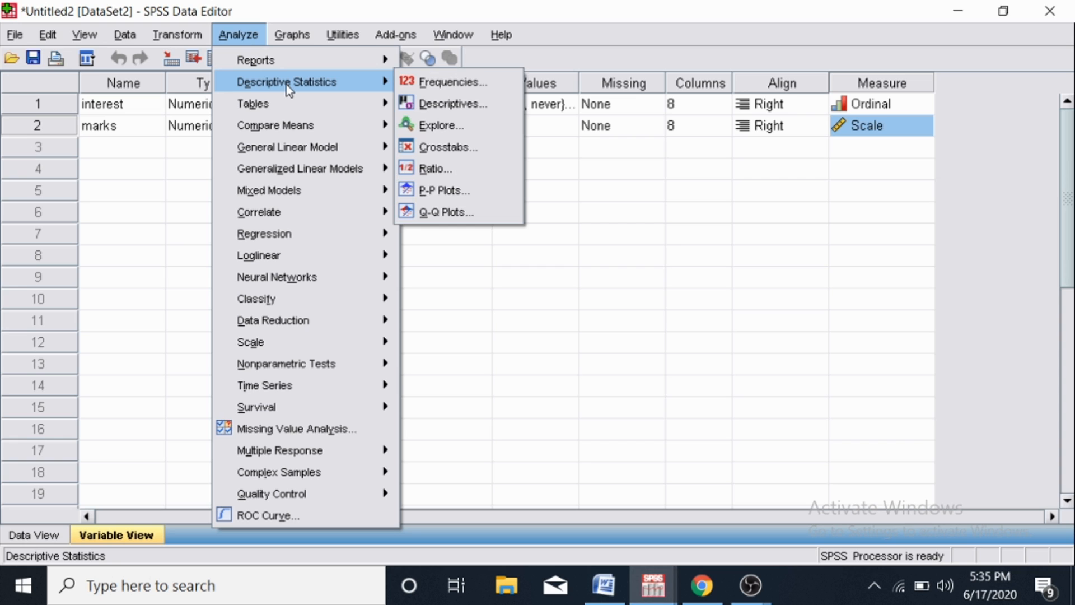
pyautogui.click(427, 82)
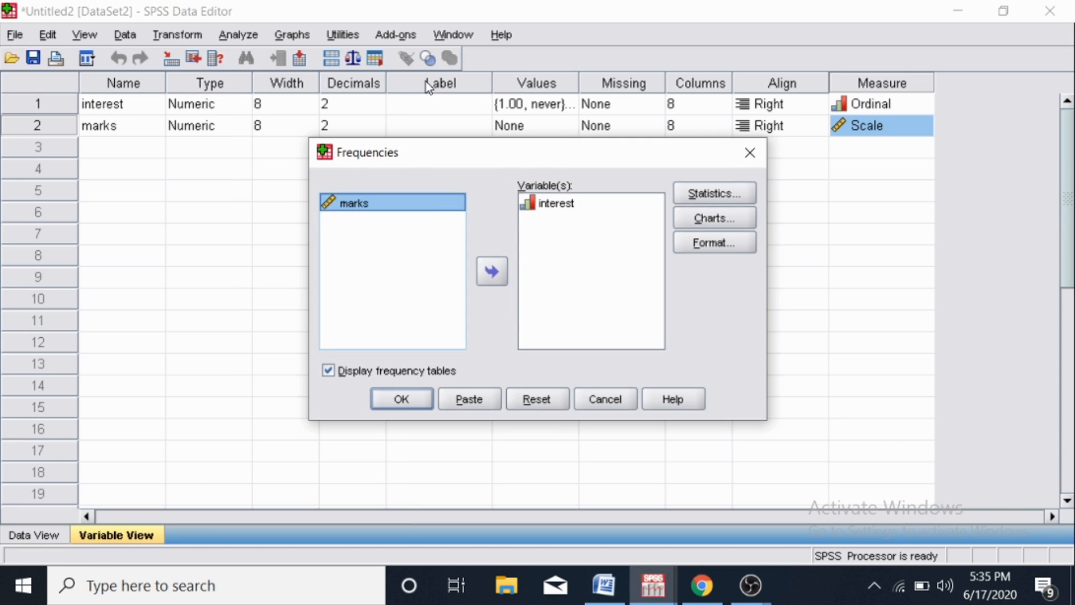
pyautogui.doubleClick(555, 205)
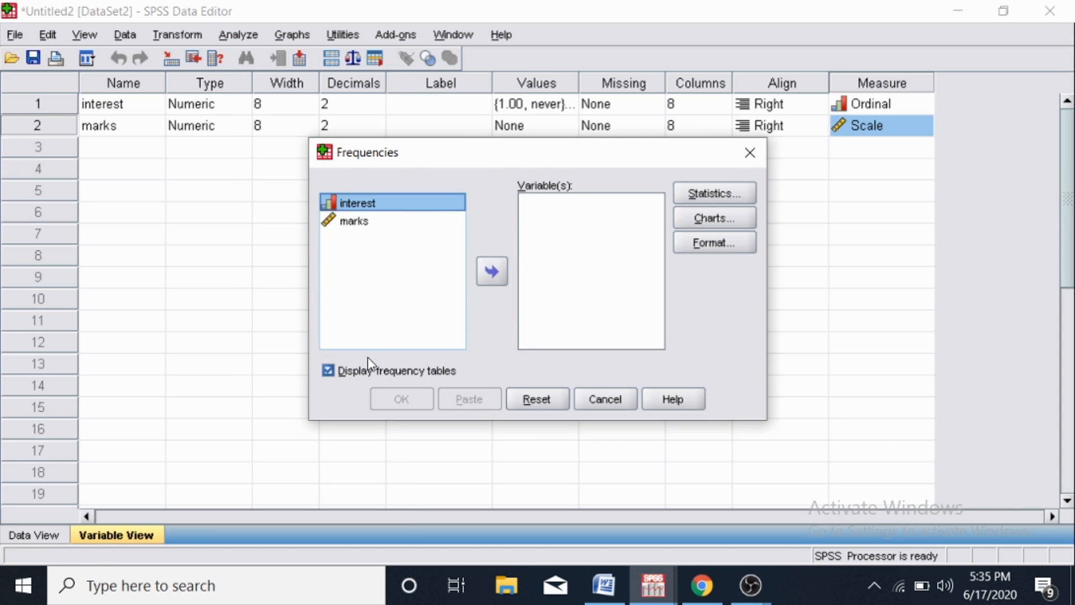
pyautogui.click(404, 208)
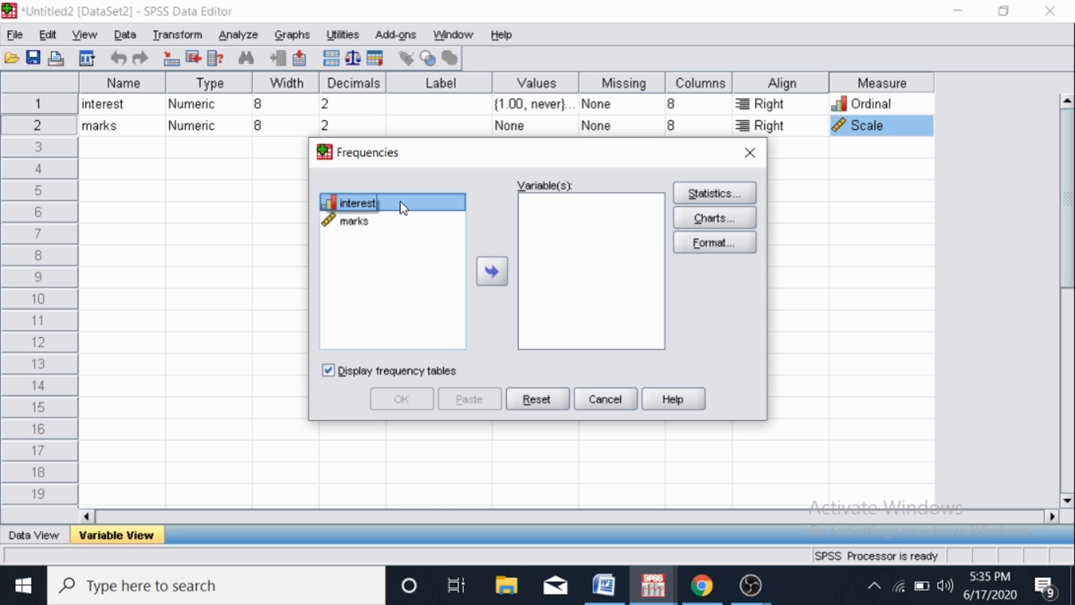
pyautogui.click(359, 223)
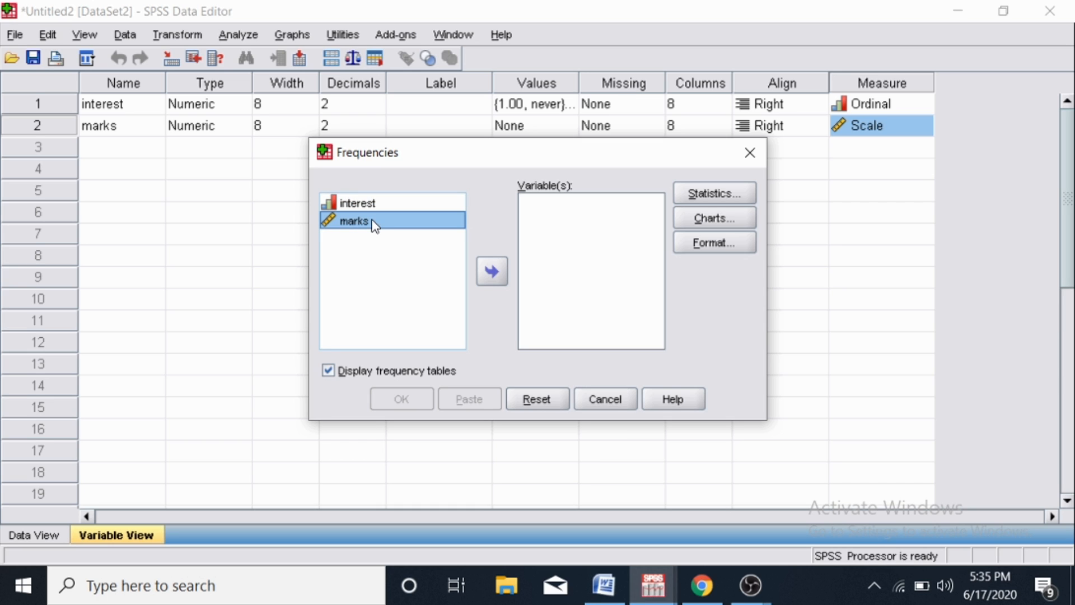
pyautogui.click(373, 225)
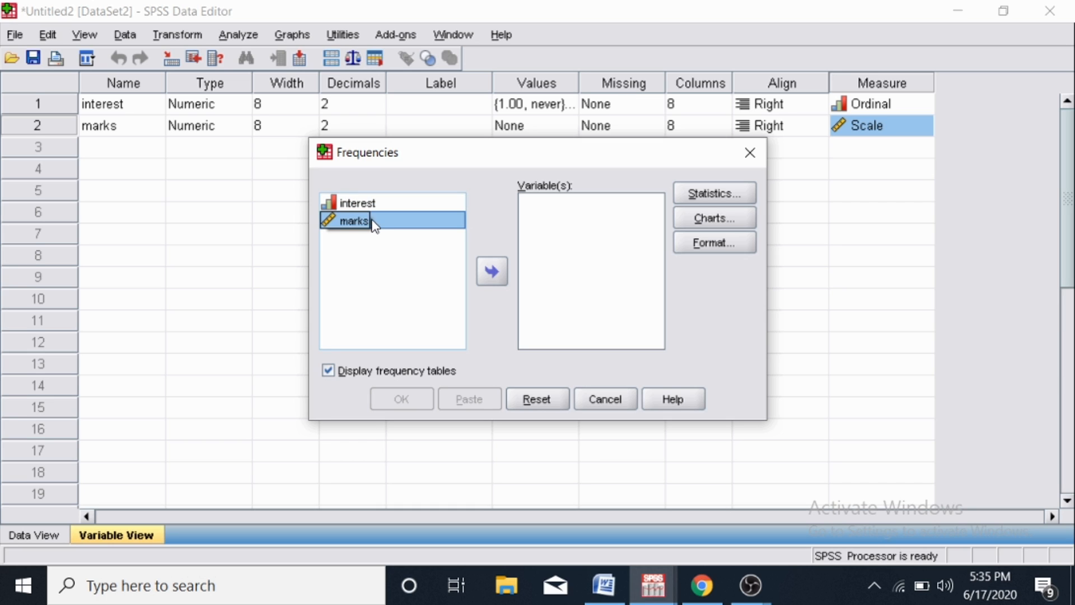
pyautogui.click(491, 273)
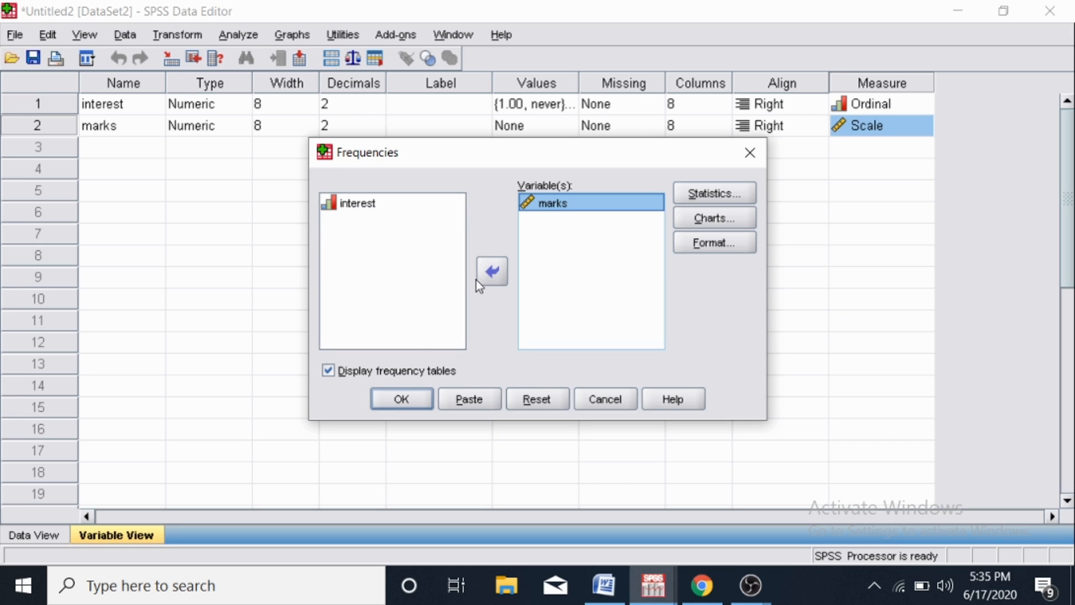
pyautogui.click(328, 370)
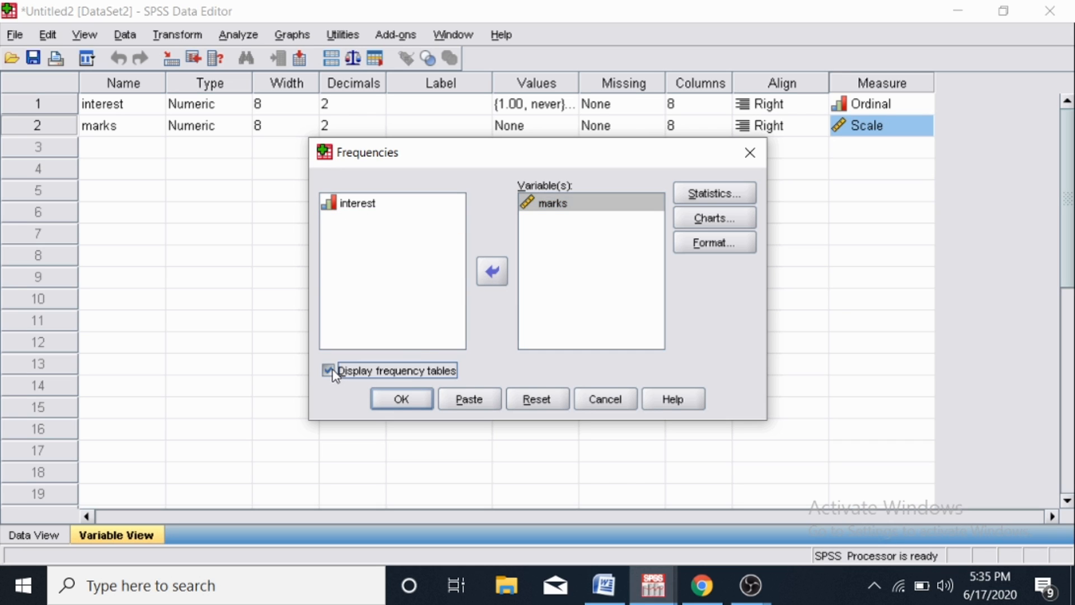
pyautogui.click(329, 371)
pyautogui.click(399, 399)
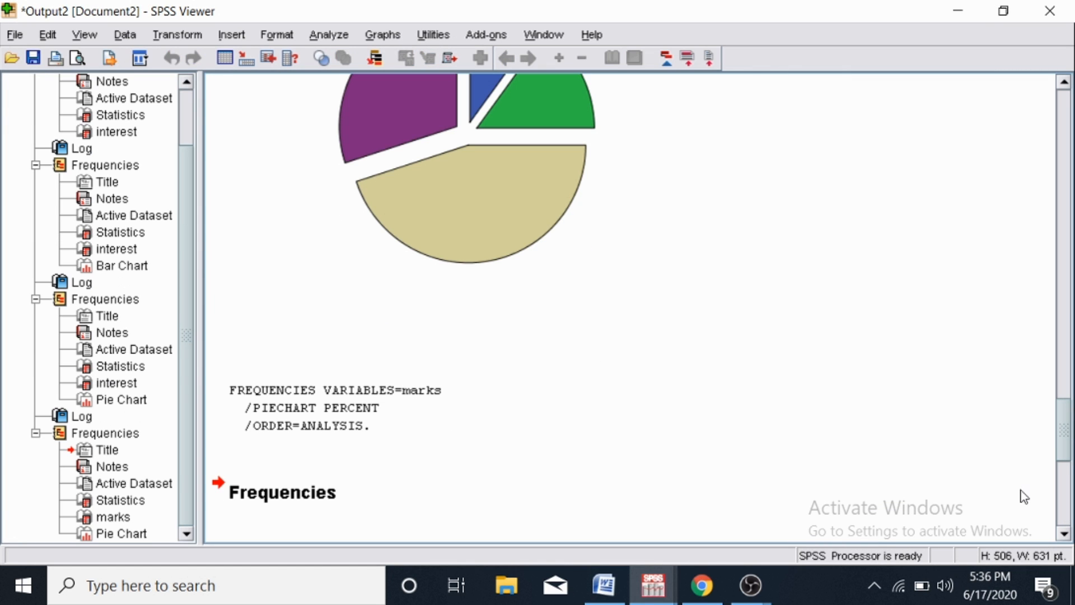
pyautogui.moveTo(1065, 410); pyautogui.dragTo(1065, 431)
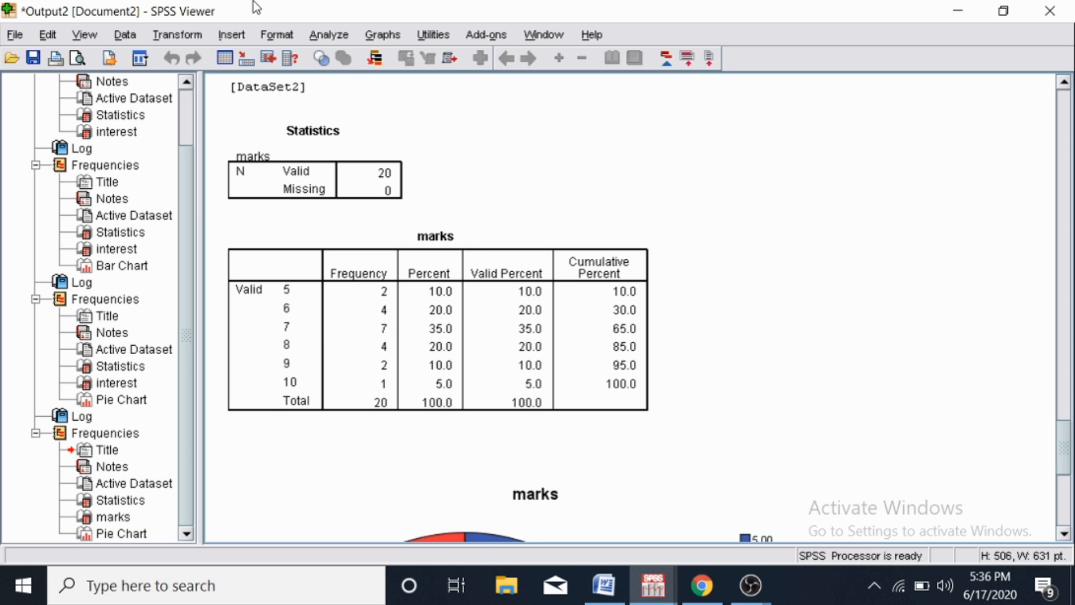
# Step: Run the Frequencies analysis on marks again with a bar chart whose chart values are frequencies
pyautogui.moveTo(641, 593)
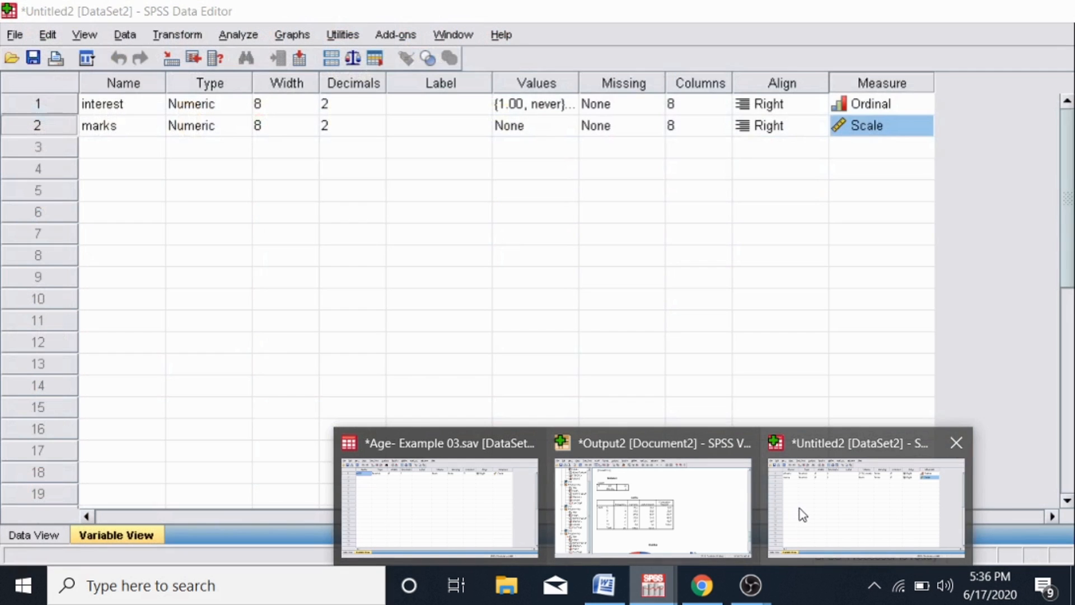
pyautogui.click(803, 514)
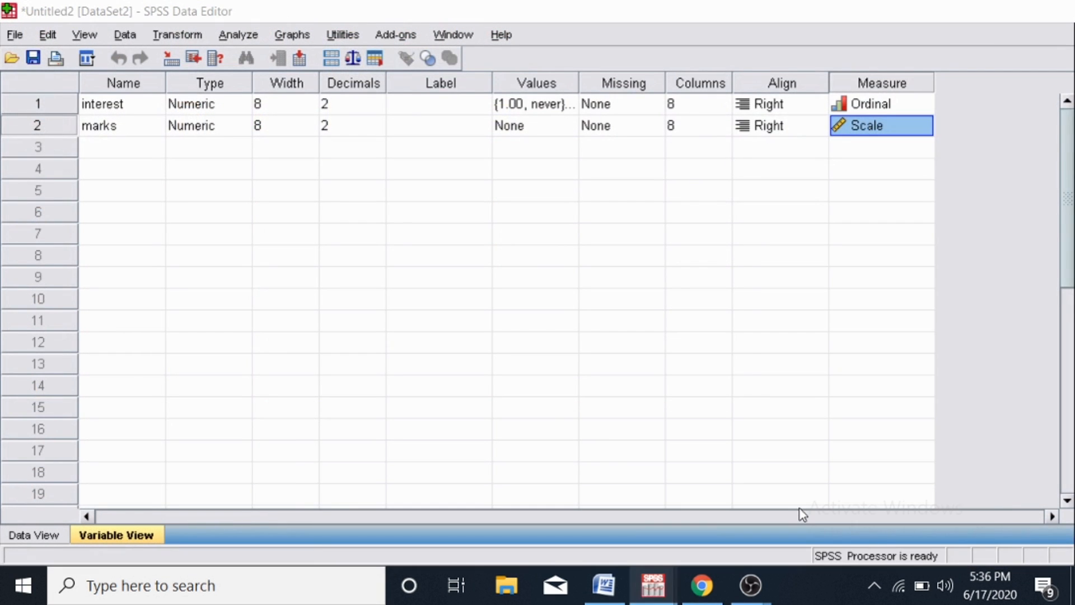
pyautogui.click(234, 47)
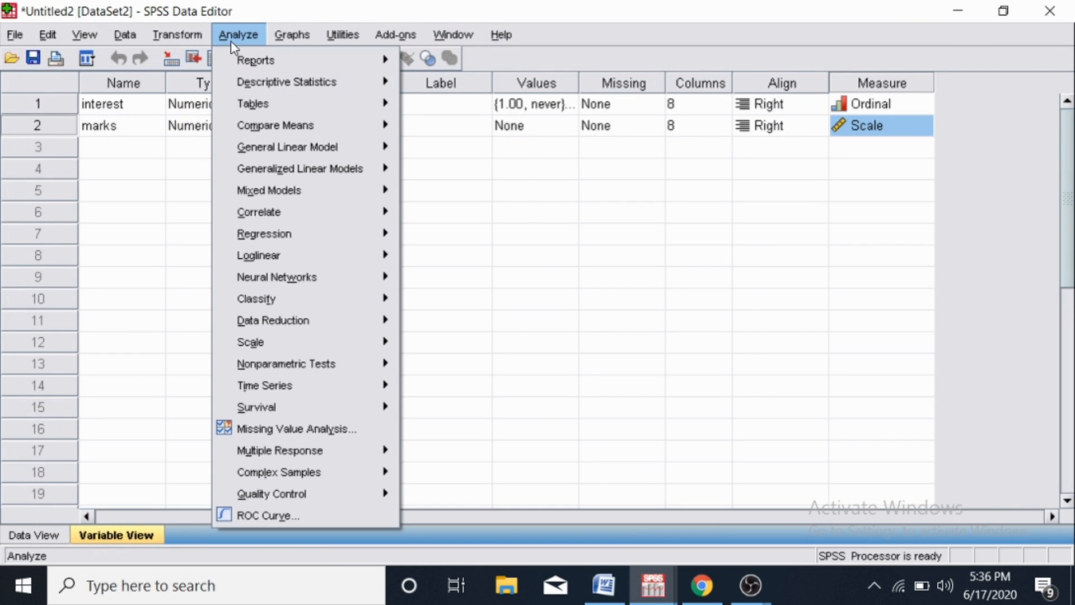
pyautogui.moveTo(268, 89)
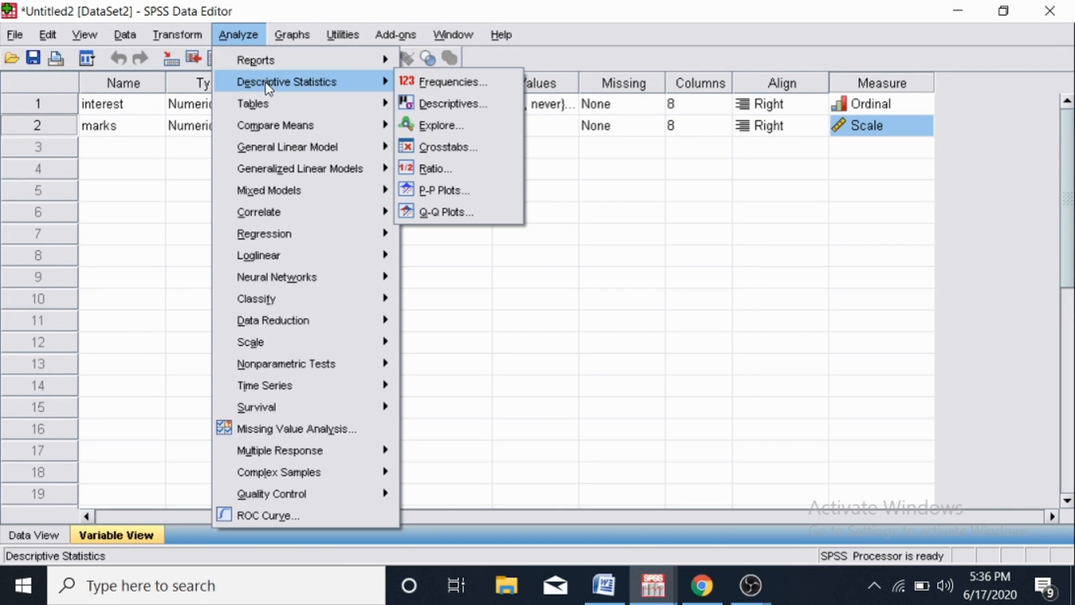
pyautogui.click(423, 81)
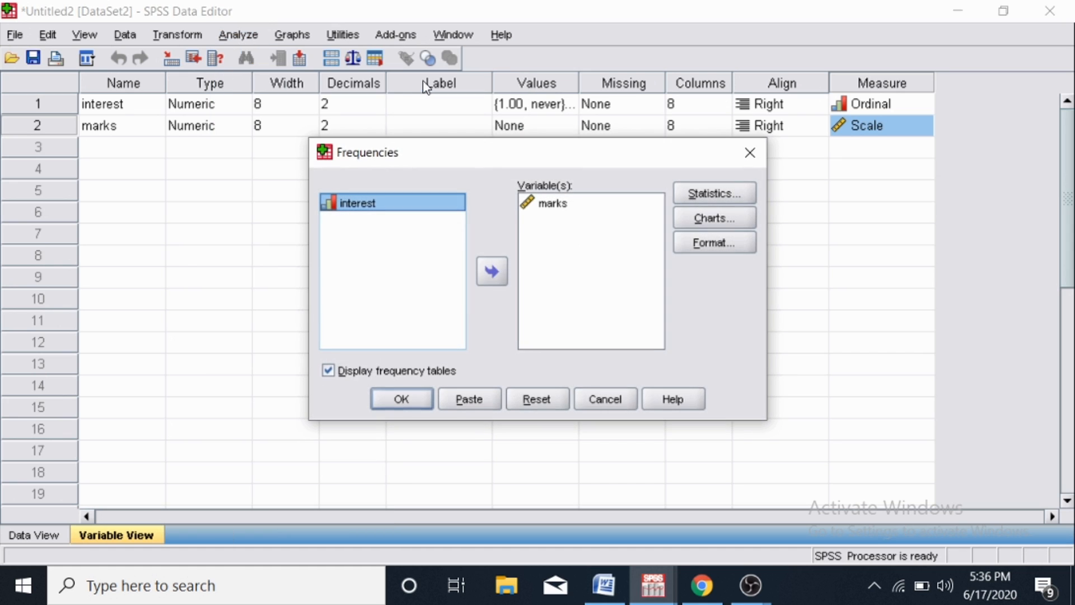
pyautogui.click(708, 218)
pyautogui.click(436, 235)
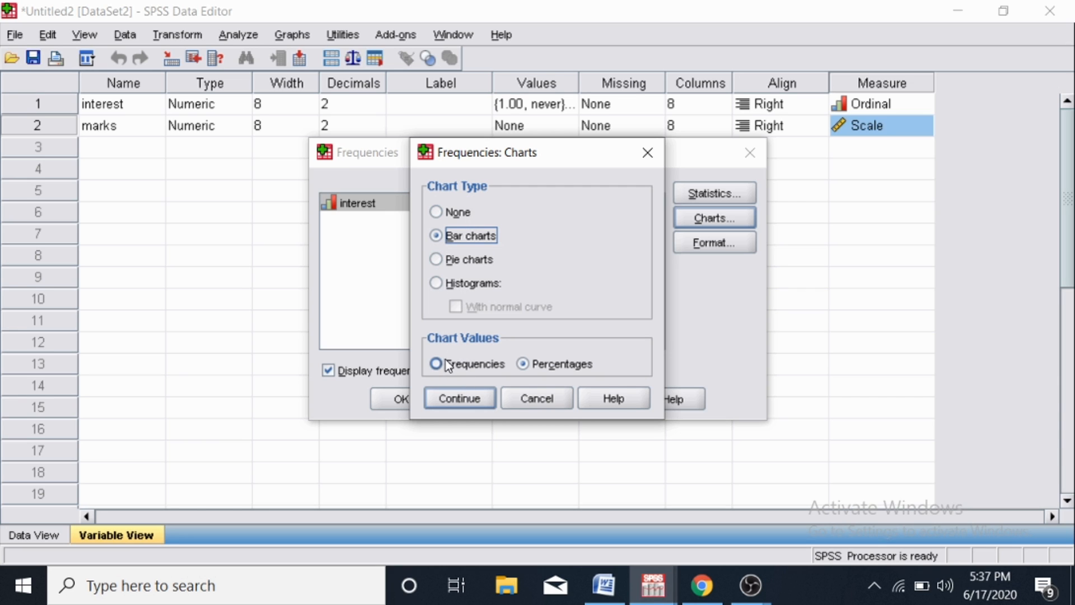
pyautogui.click(461, 398)
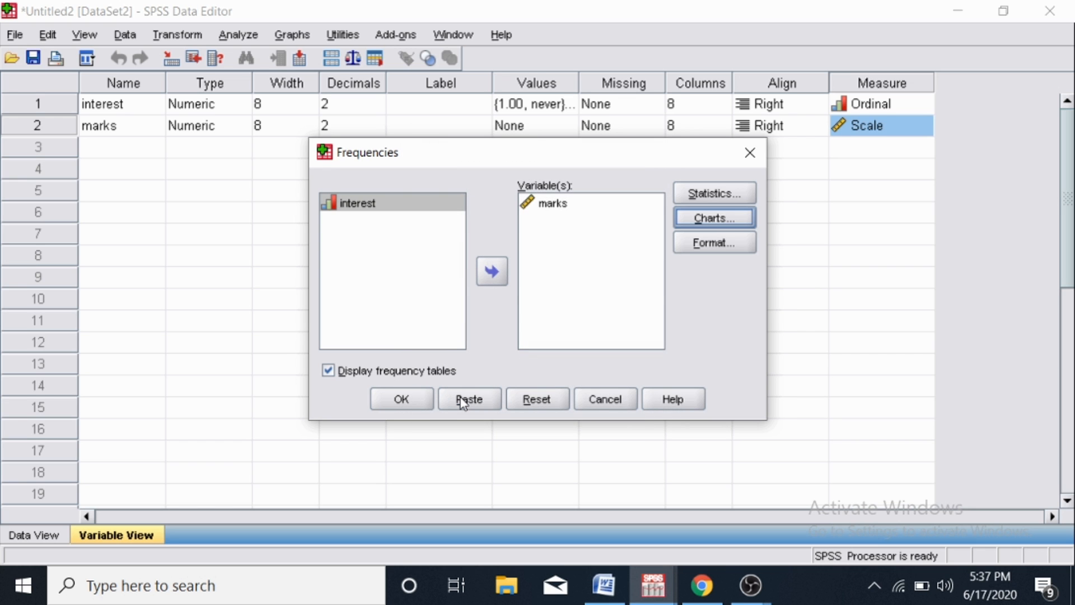
pyautogui.click(401, 400)
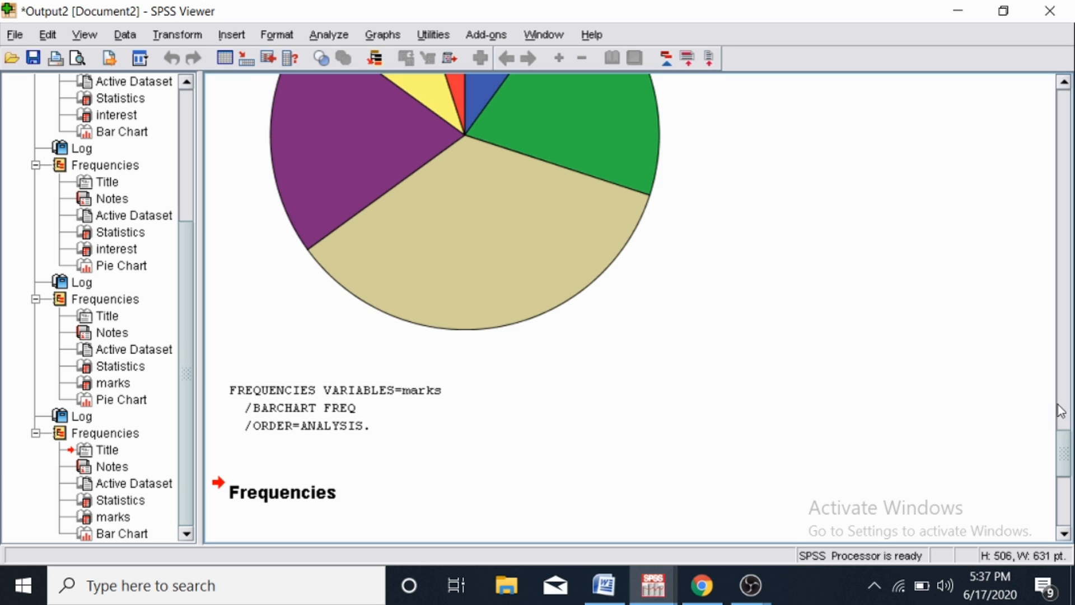
# Step: Add frequency data labels to the bars of the marks bar chart in the Chart Editor and copy the chart
pyautogui.moveTo(1068, 457); pyautogui.dragTo(1073, 511)
pyautogui.doubleClick(758, 373)
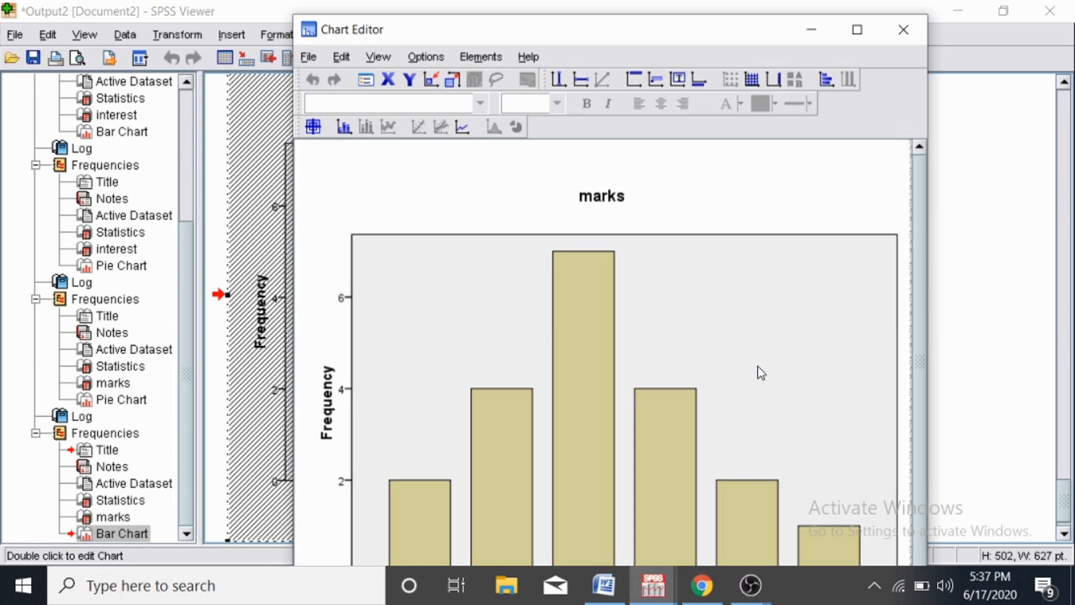
pyautogui.scroll(-1, 917, 276)
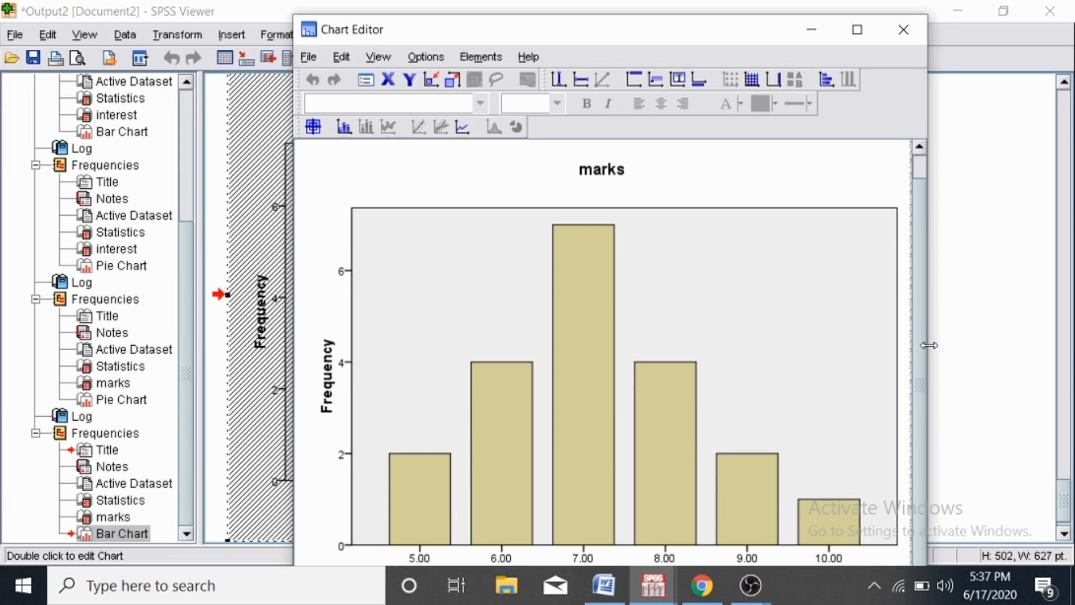
pyautogui.click(347, 136)
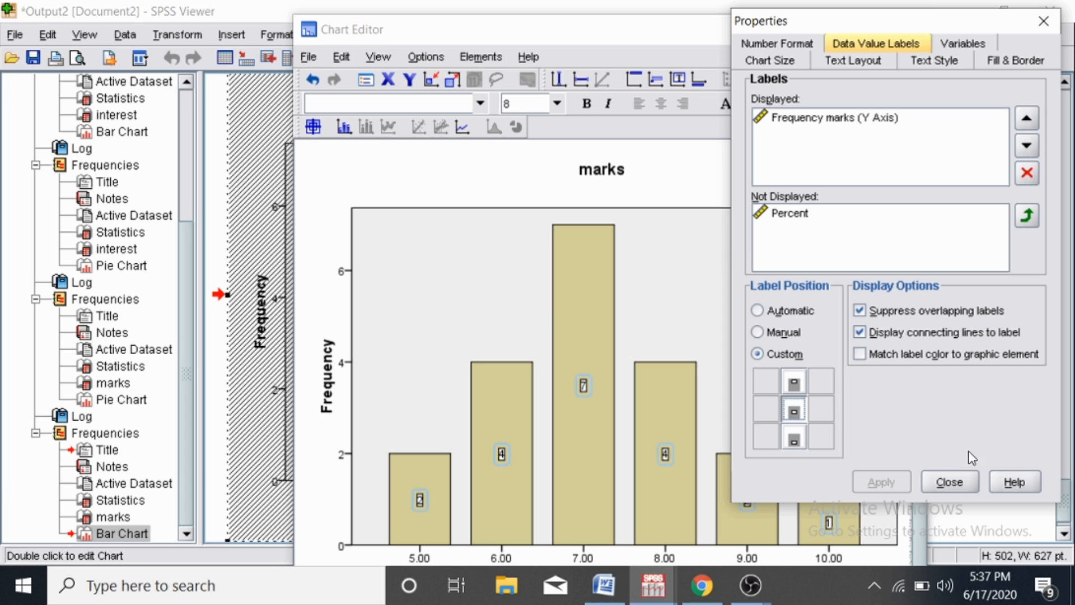
pyautogui.click(954, 480)
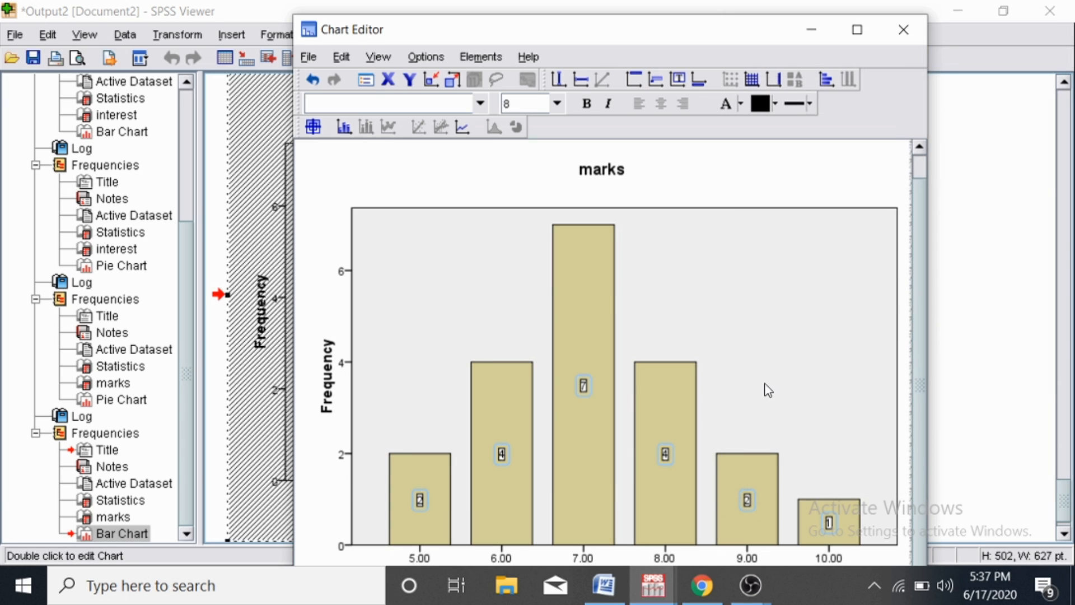
pyautogui.hotkey('alt', 'F4')
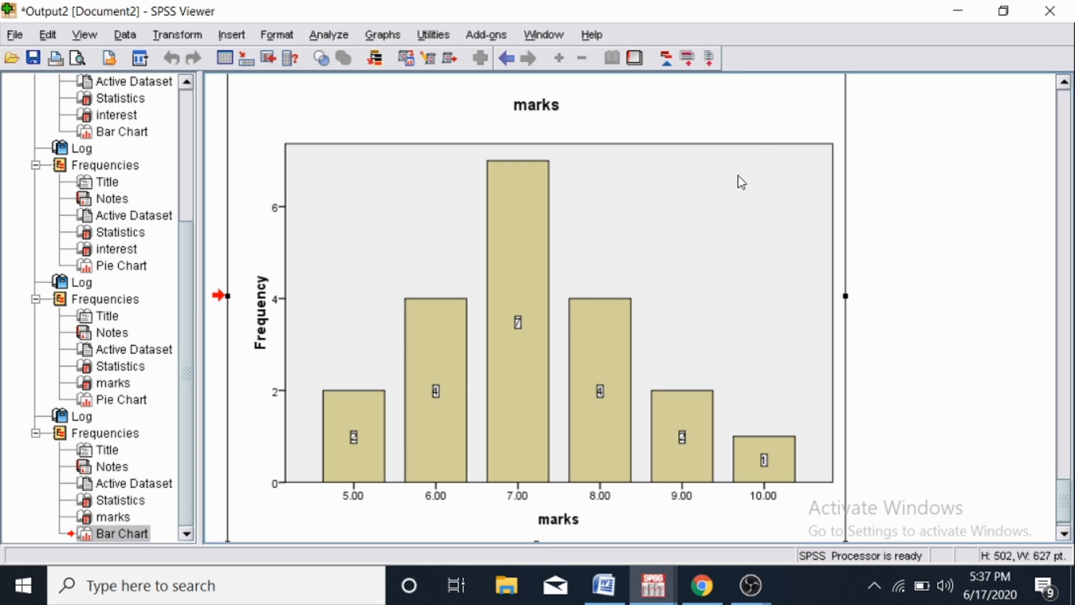
pyautogui.rightClick(761, 147)
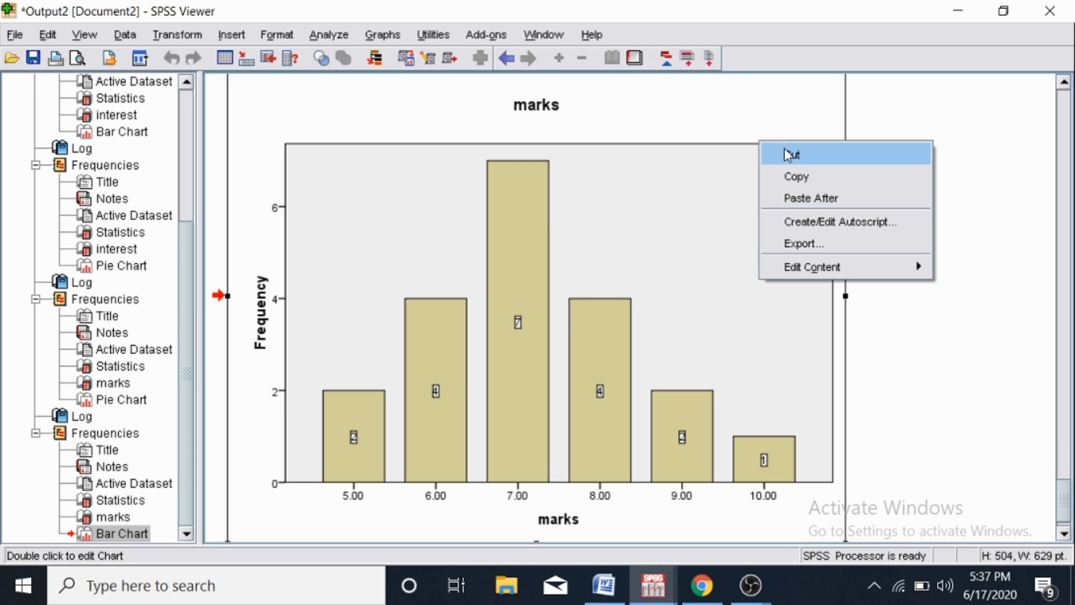
pyautogui.click(795, 176)
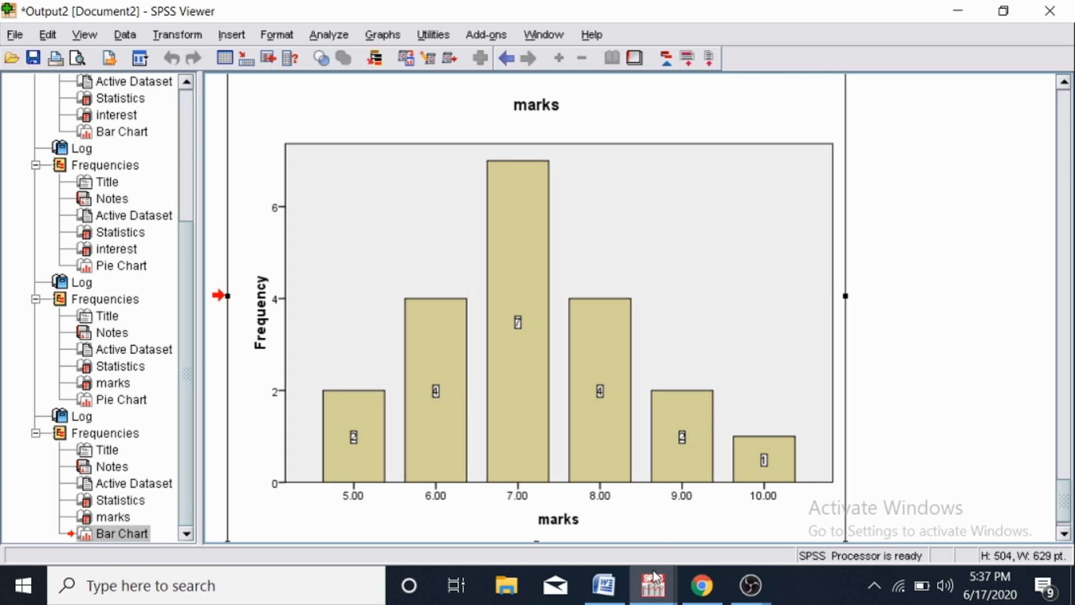
# Step: Switch to Word, paste the marks bar chart at the document's end, and write below that most students gained 7 marks and only 1 gained full marks
pyautogui.click(607, 583)
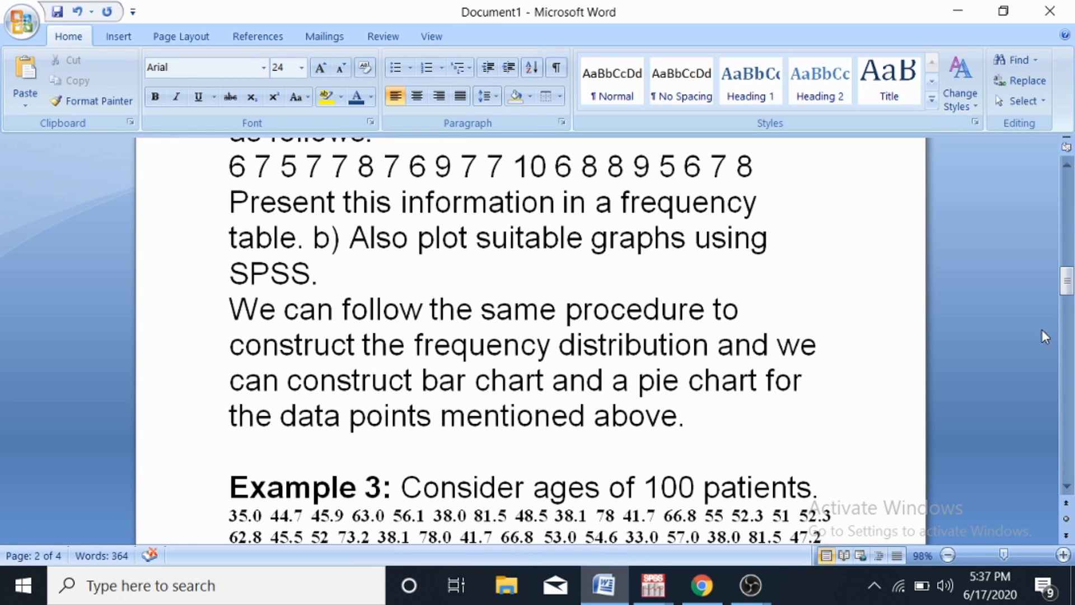
pyautogui.moveTo(1067, 290); pyautogui.dragTo(1071, 465)
pyautogui.click(846, 466)
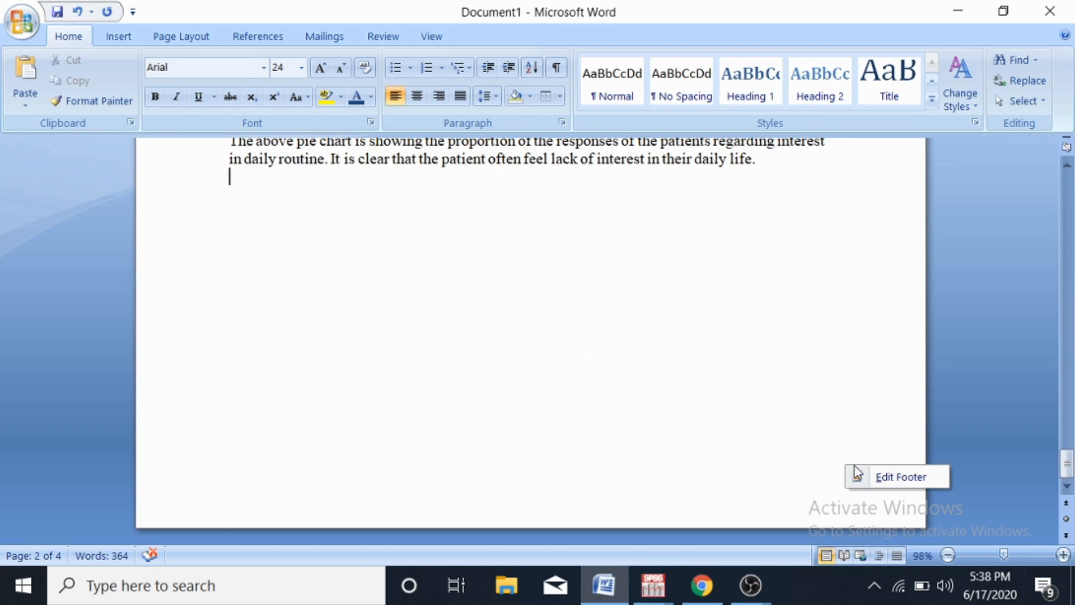
pyautogui.rightClick(382, 328)
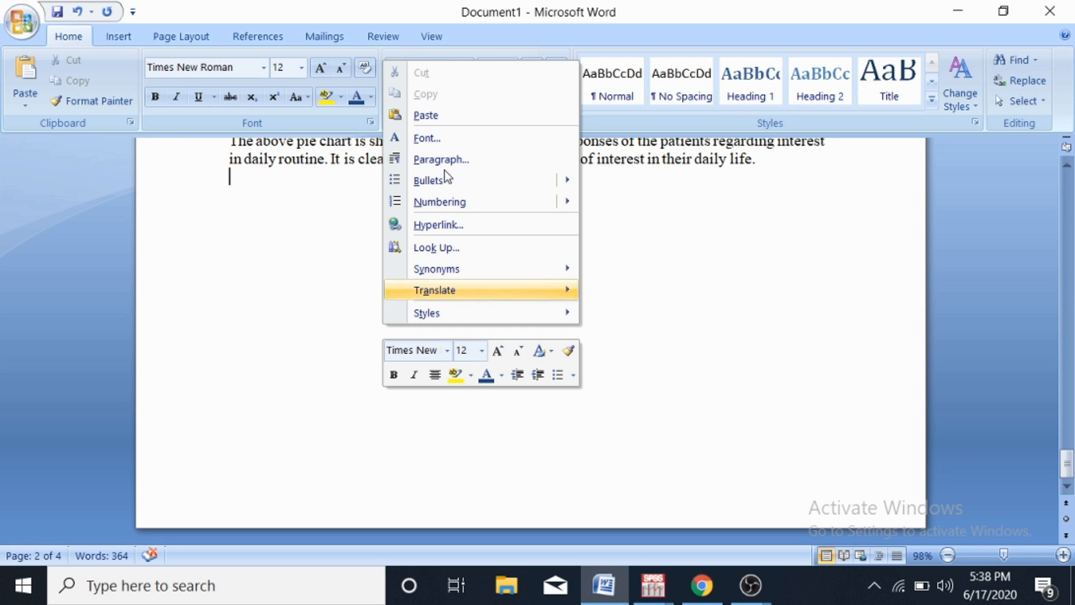
pyautogui.click(438, 116)
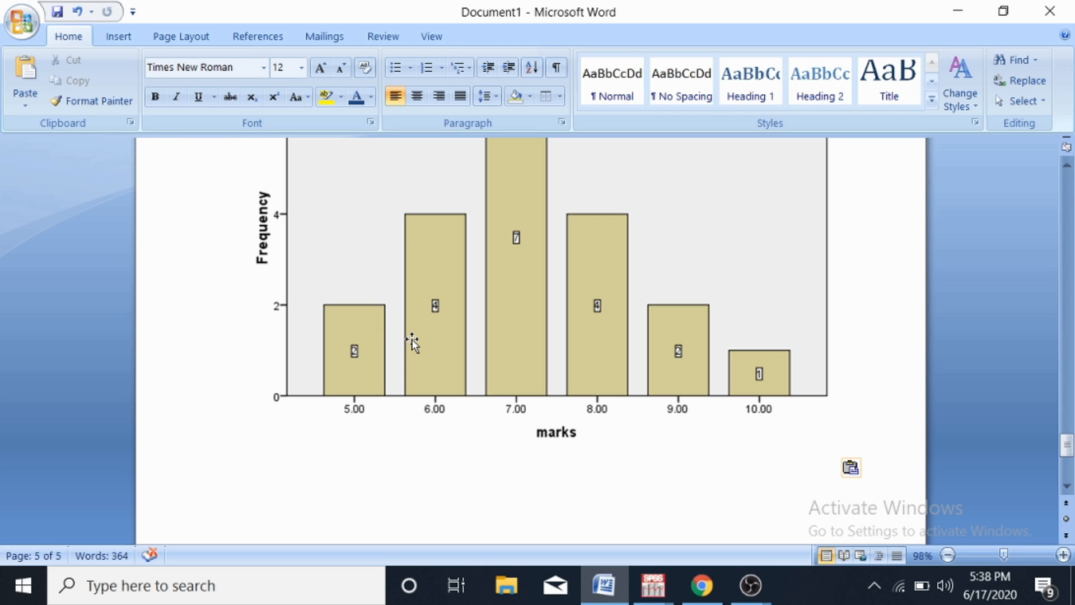
pyautogui.write('arks.')
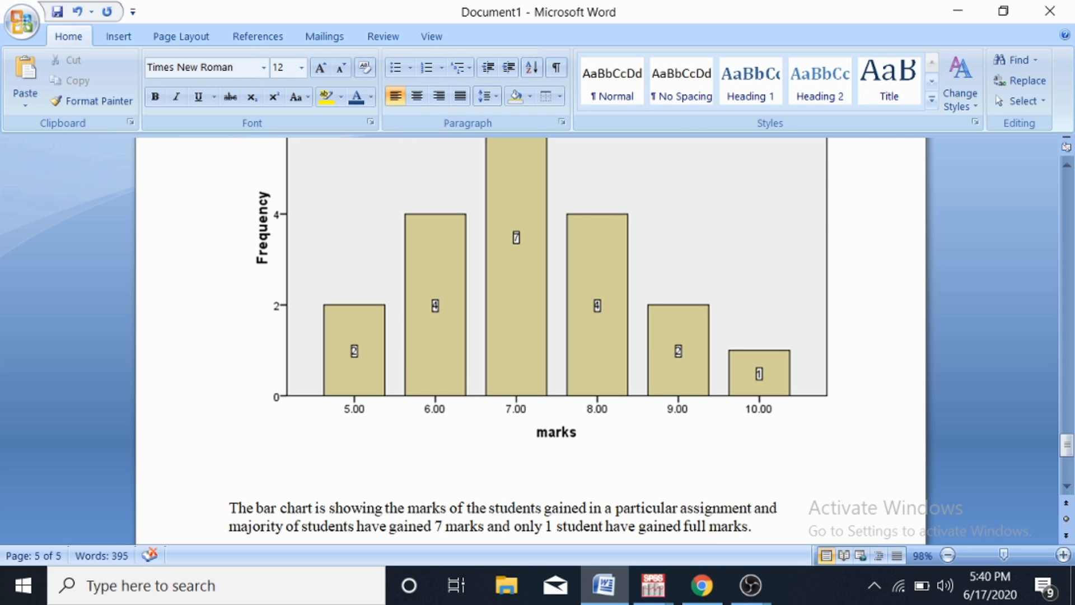
# Step: Review Example 3's ages of 100 patients in the document, then examine the AGE variable's definition and data in the SPSS Data Editor
pyautogui.moveTo(1073, 446); pyautogui.dragTo(1073, 277)
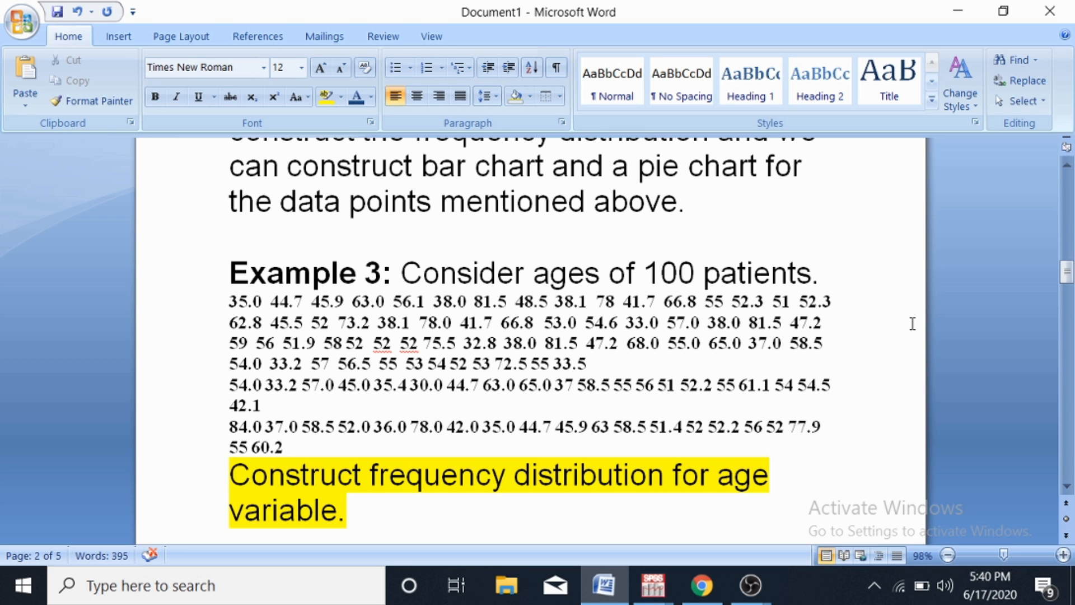
pyautogui.moveTo(1067, 274); pyautogui.dragTo(1070, 291)
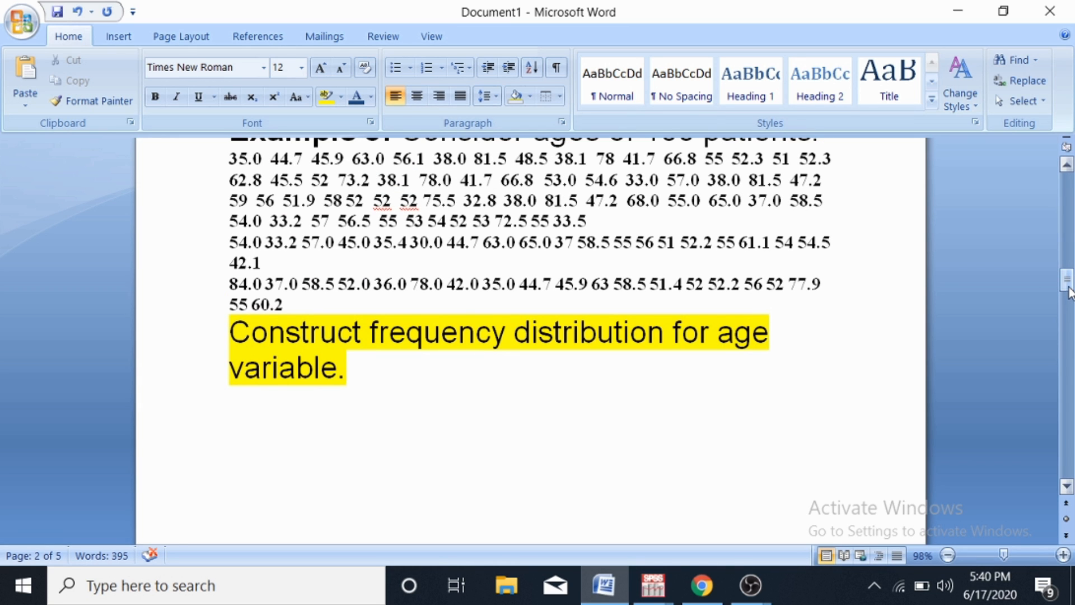
pyautogui.moveTo(1069, 294); pyautogui.dragTo(1070, 287)
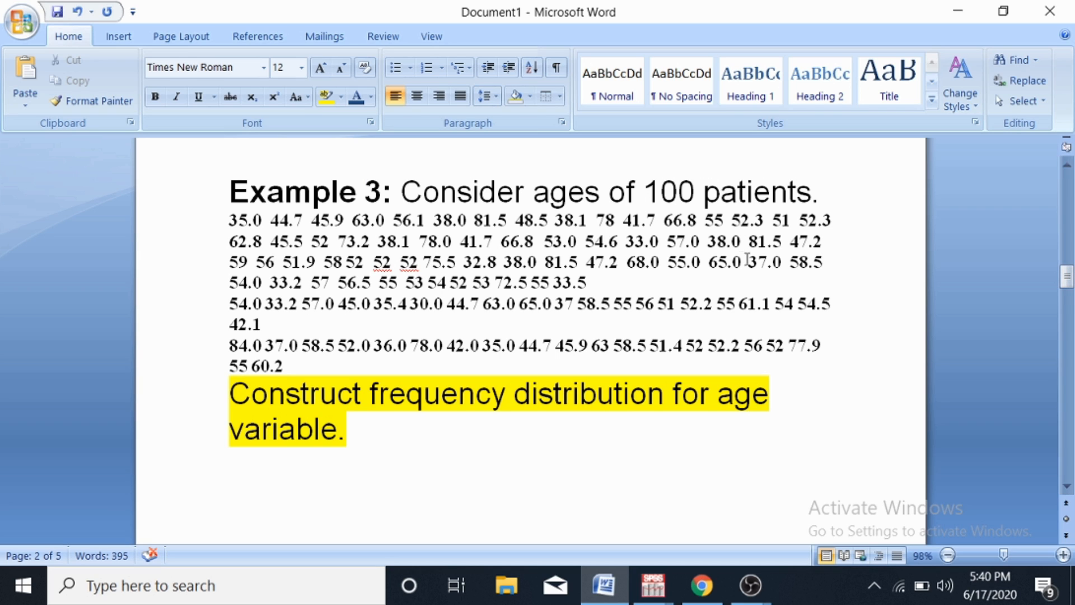
pyautogui.click(653, 585)
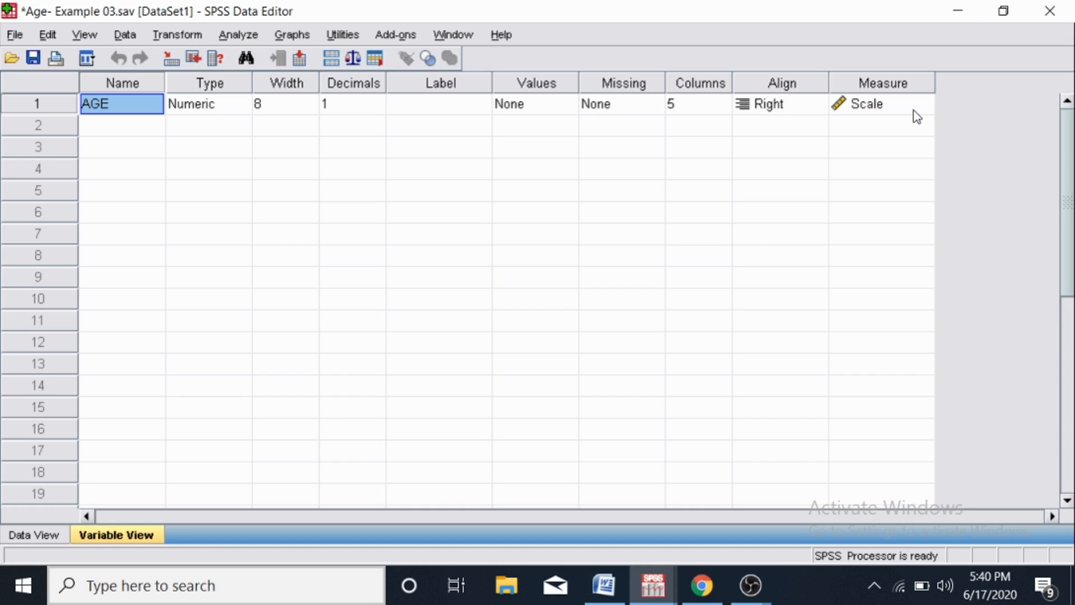
pyautogui.click(971, 9)
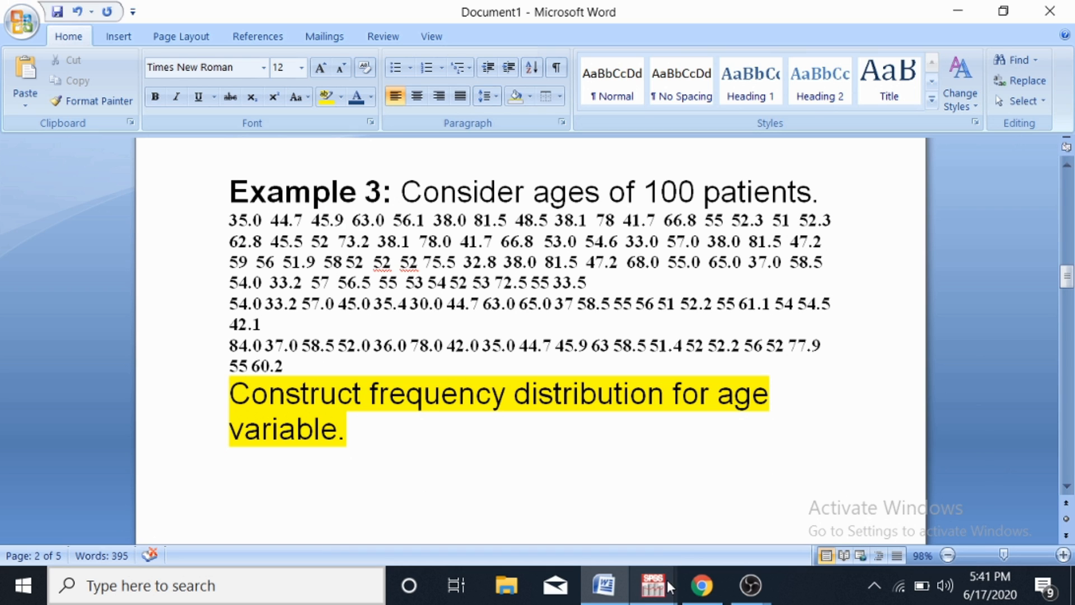
pyautogui.moveTo(669, 586)
pyautogui.click(491, 480)
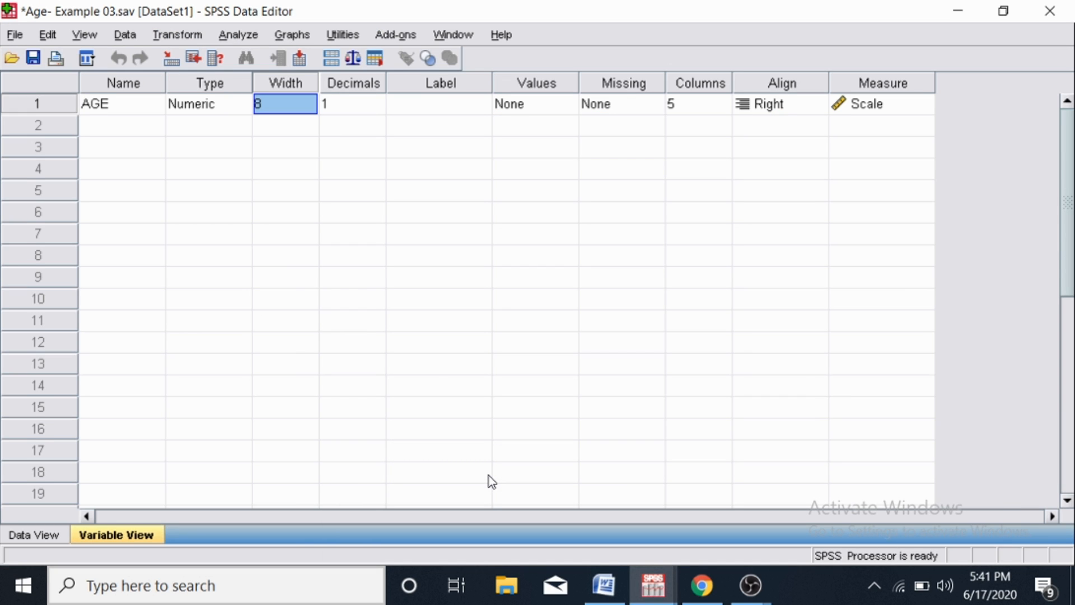
pyautogui.click(49, 536)
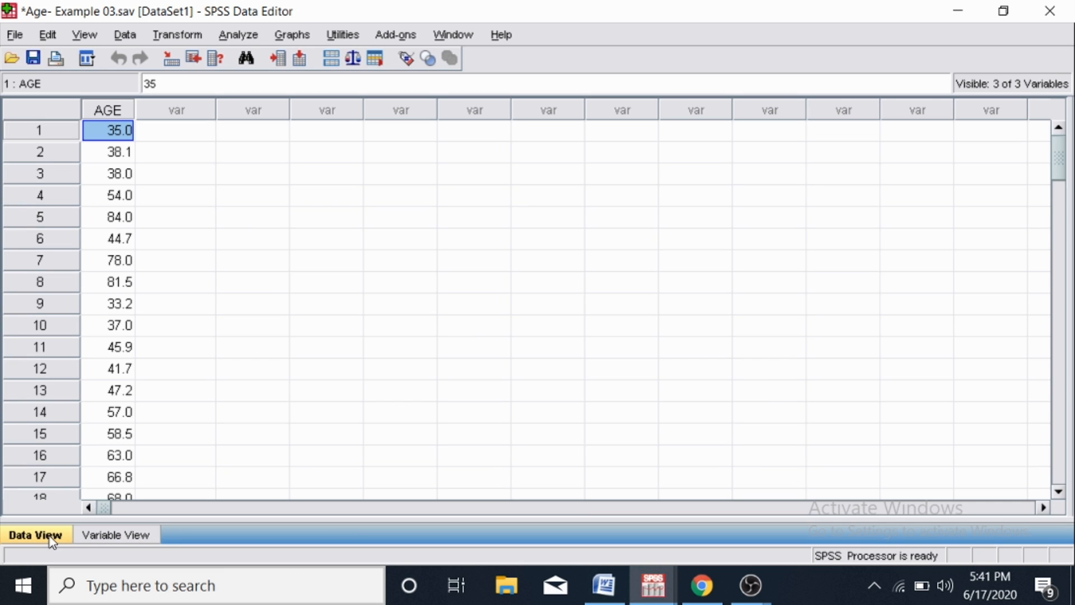
pyautogui.click(102, 536)
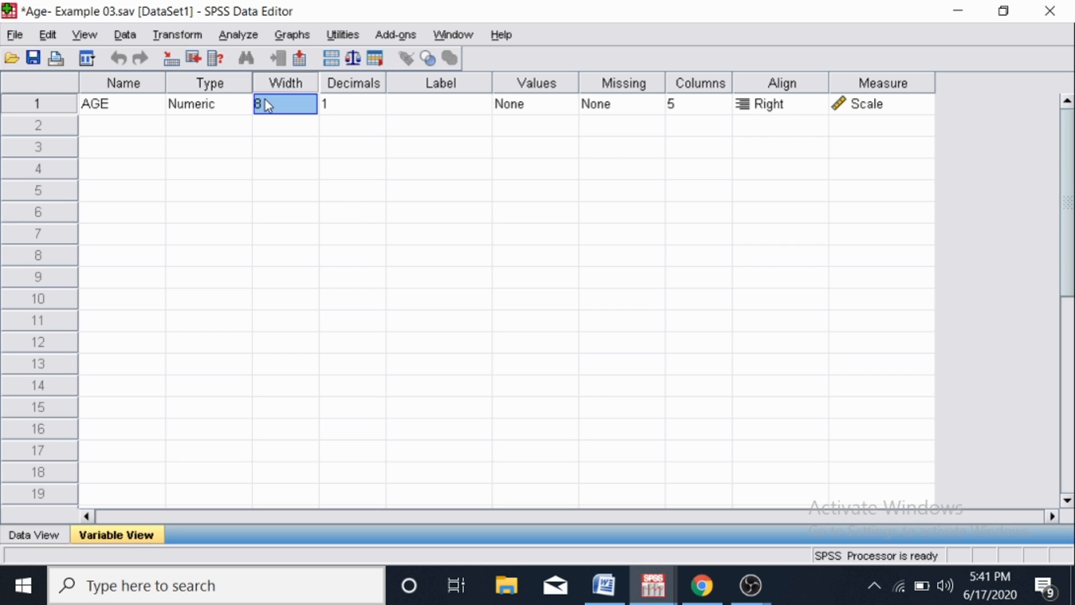
# Step: Set up Visual Binning for AGE, naming the binned variable age_class and excluding the upper endpoints
pyautogui.click(186, 32)
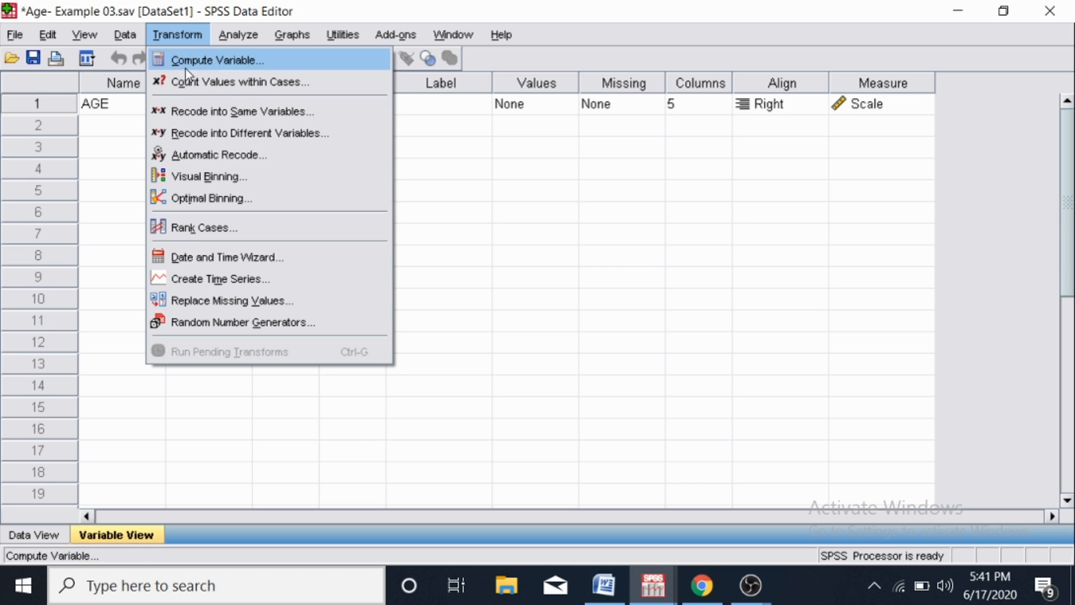
pyautogui.click(199, 177)
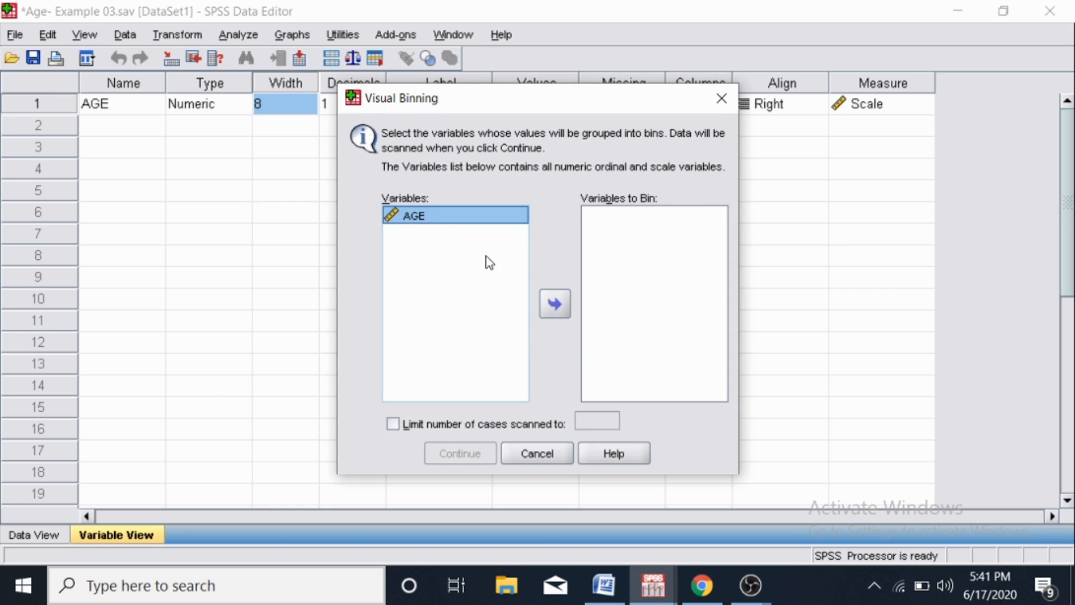
pyautogui.click(548, 311)
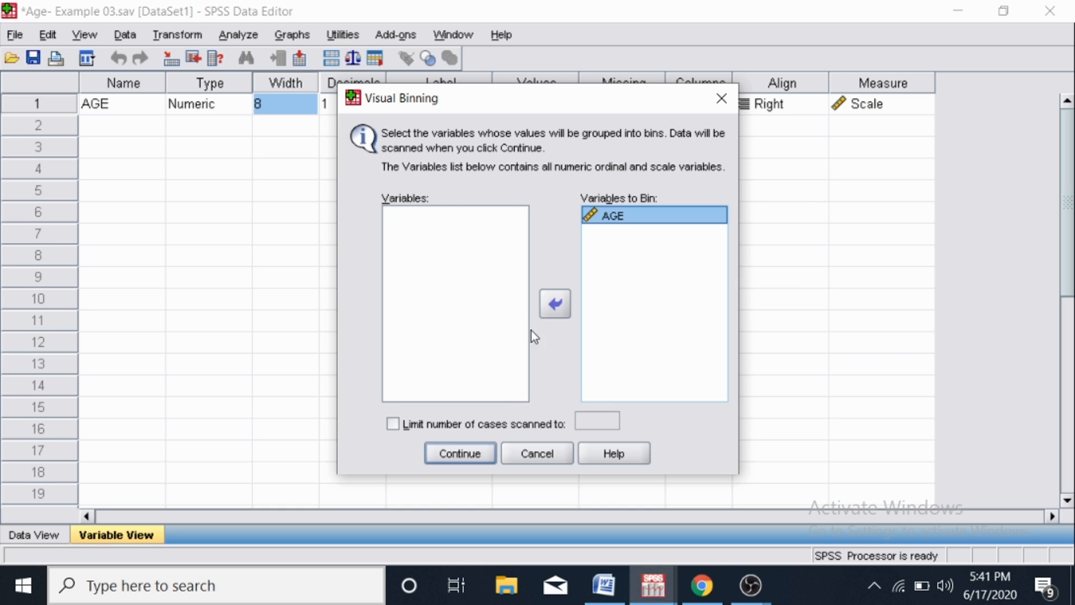
pyautogui.click(462, 453)
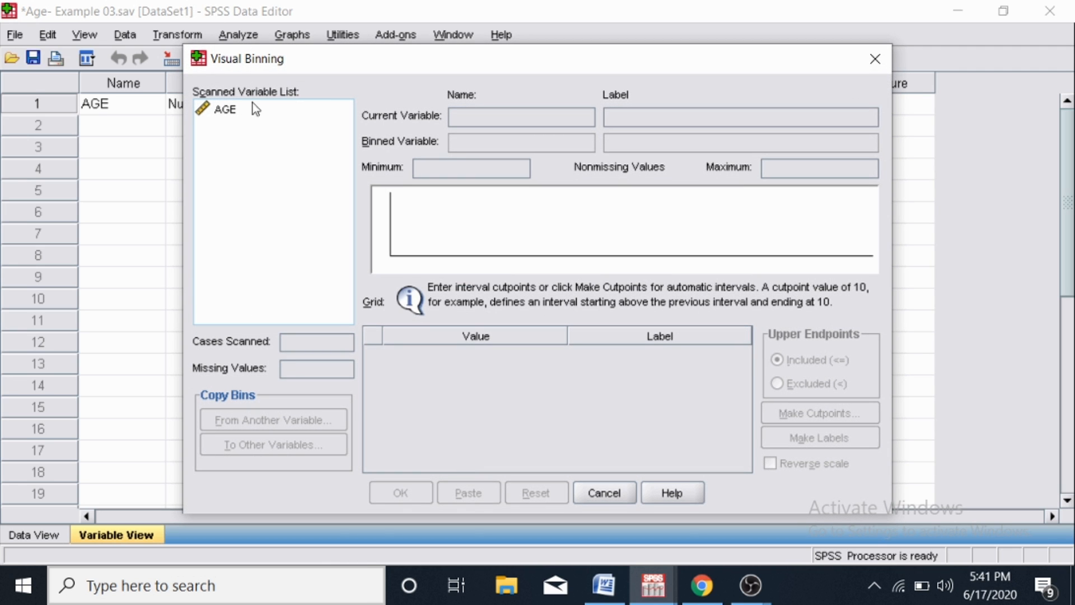
pyautogui.click(236, 114)
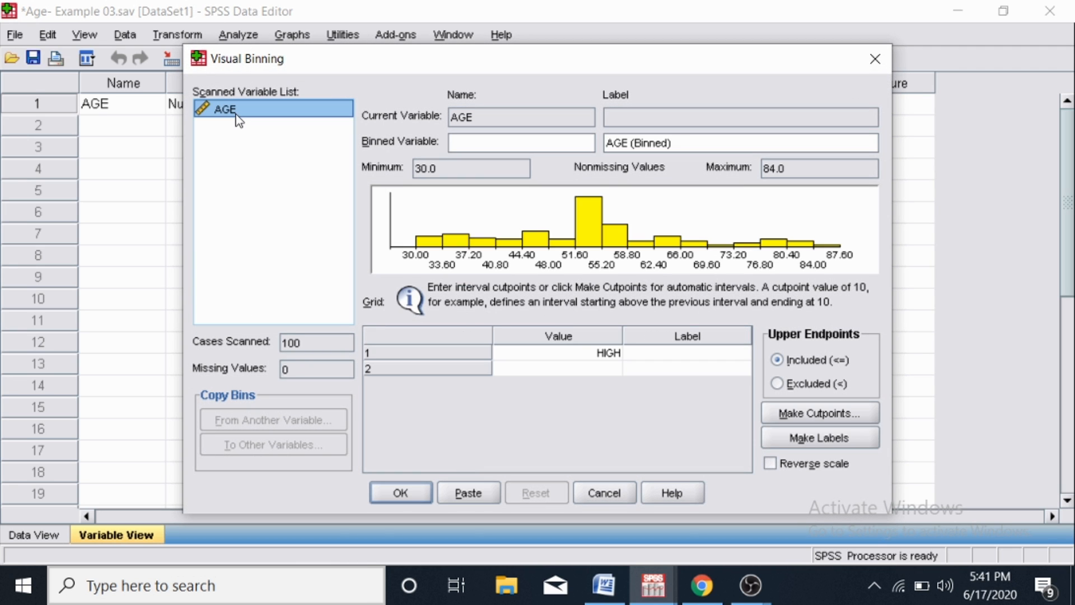
pyautogui.click(464, 144)
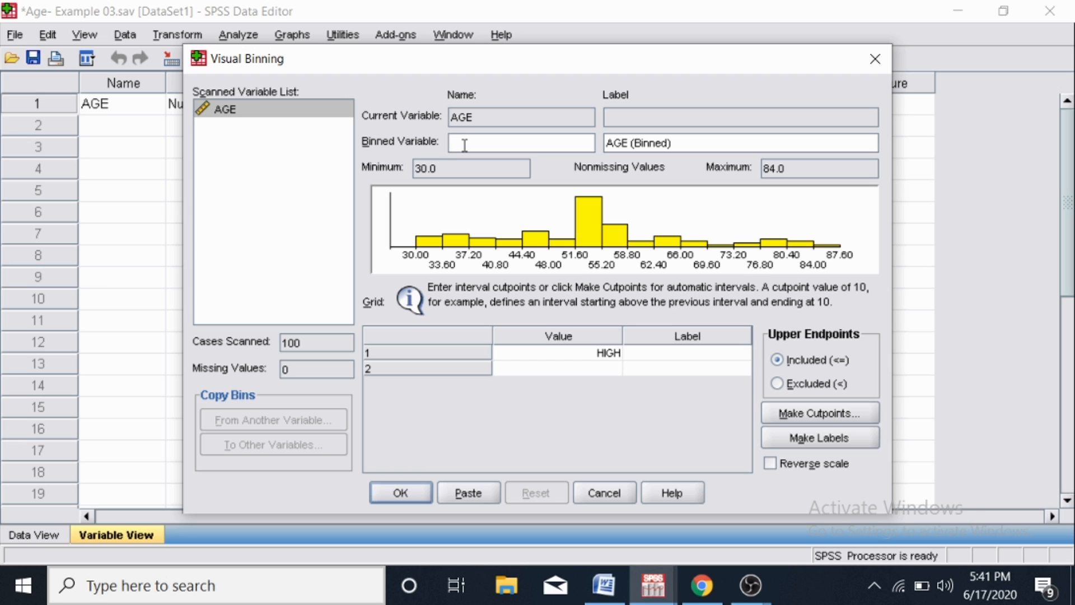
pyautogui.write('age_class')
pyautogui.click(777, 385)
# Step: Make equal-width cutpoints for the AGE bins: first cutpoint at 40, 5 cutpoints, width 10
pyautogui.click(798, 414)
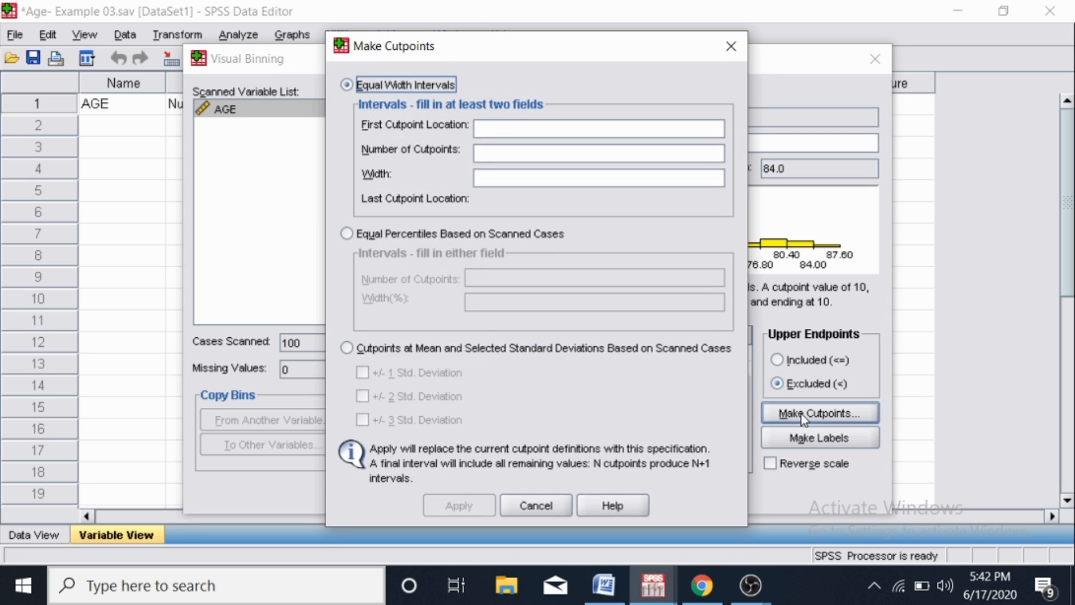
pyautogui.click(480, 130)
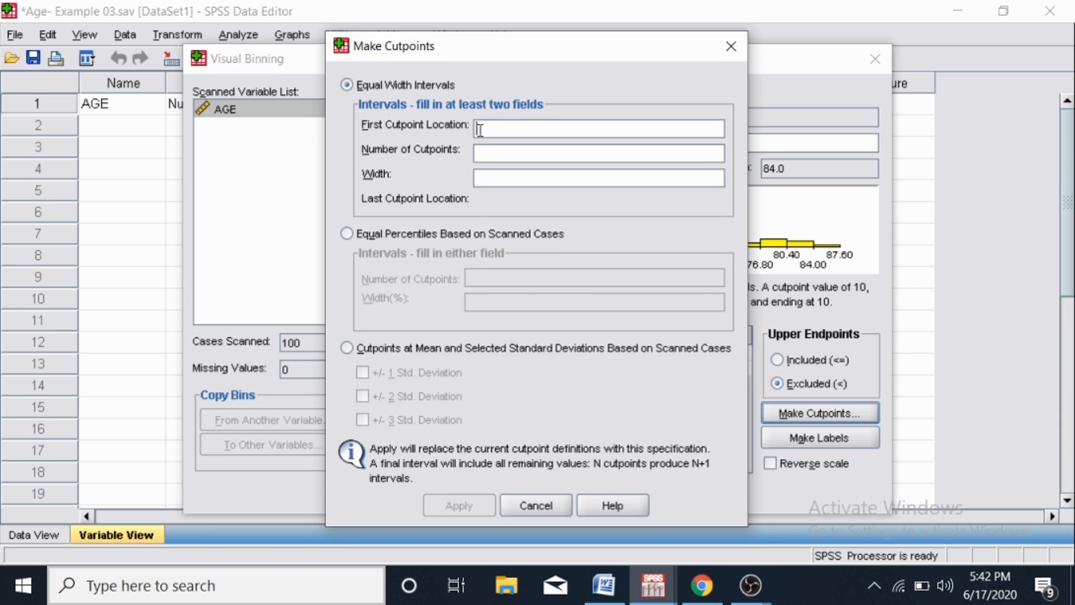
pyautogui.write('40')
pyautogui.click(491, 177)
pyautogui.write('10')
pyautogui.click(486, 154)
pyautogui.write('5')
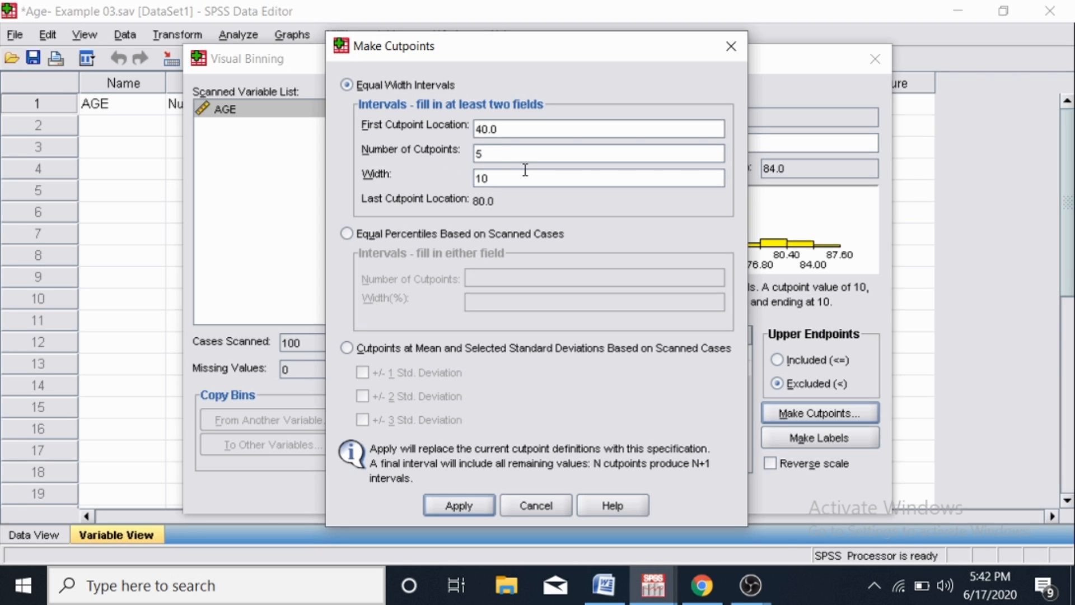
pyautogui.click(454, 505)
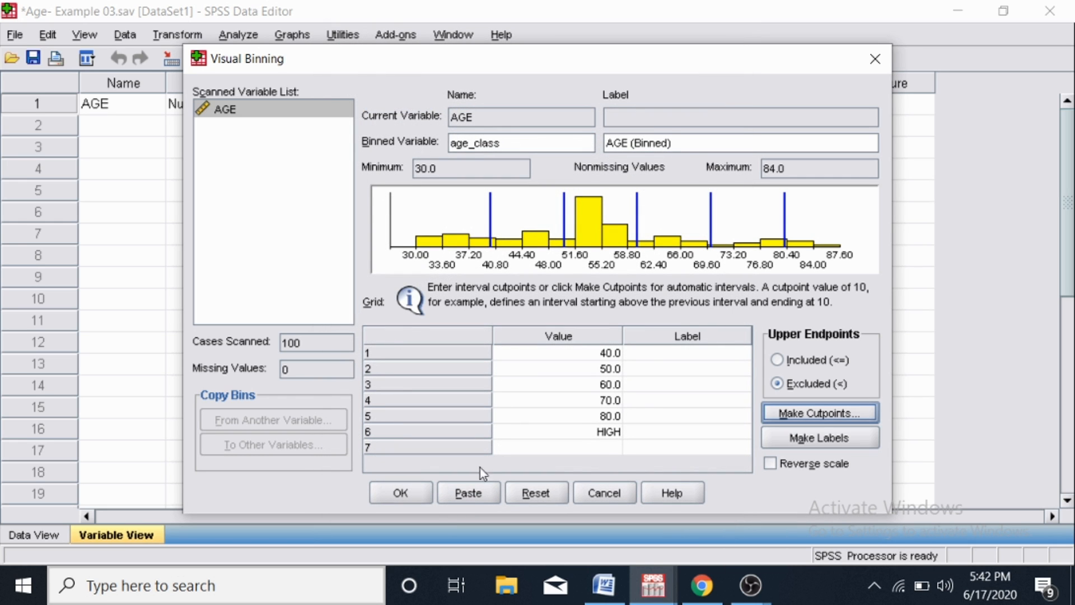
# Step: Generate labels for the age intervals automatically and create the binned variable
pyautogui.click(804, 444)
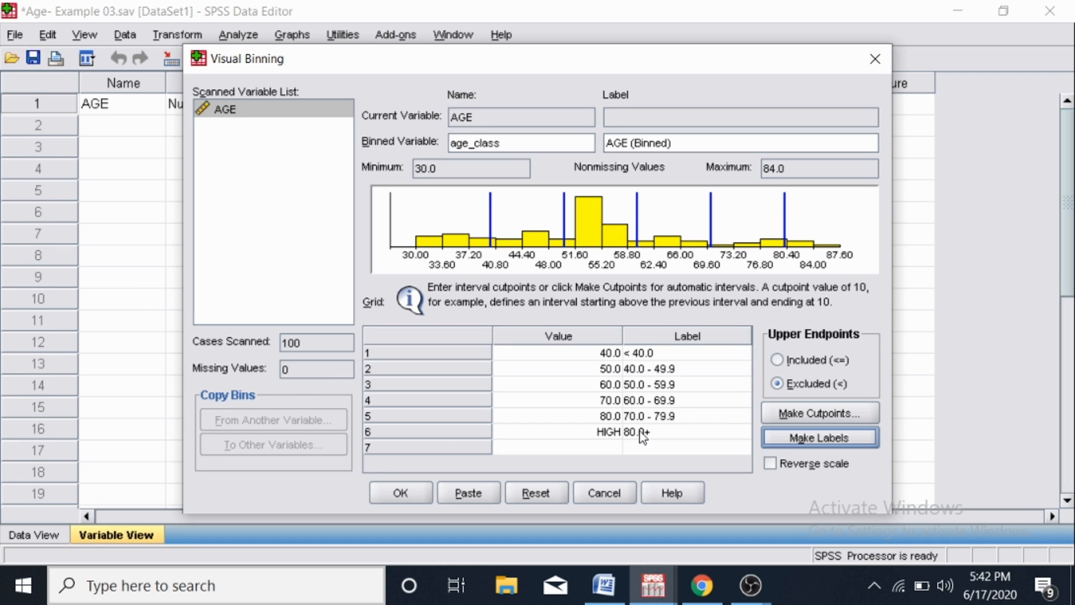
pyautogui.click(385, 488)
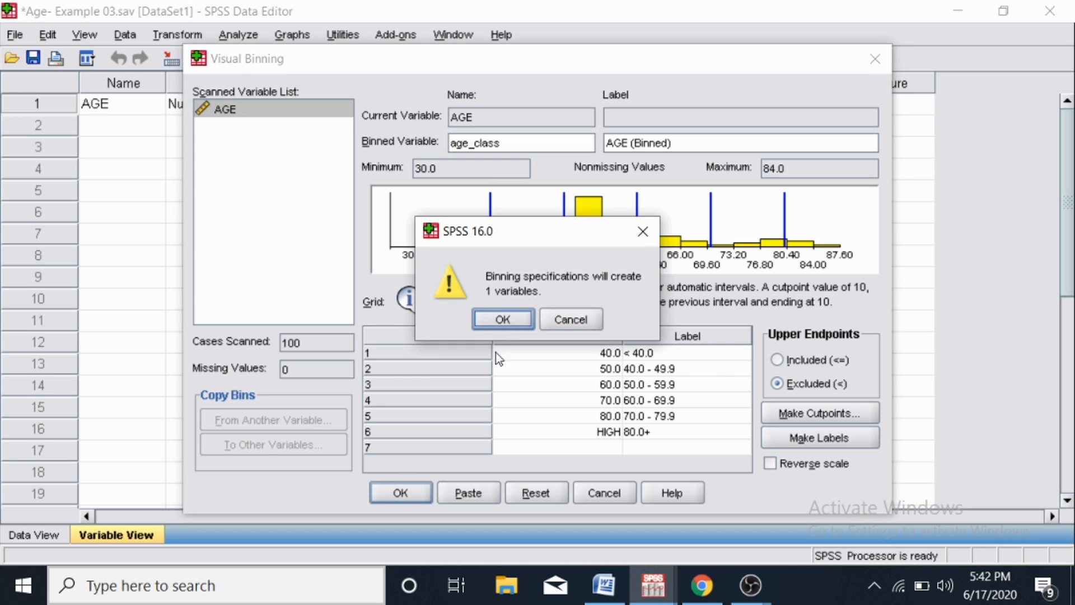
pyautogui.click(504, 320)
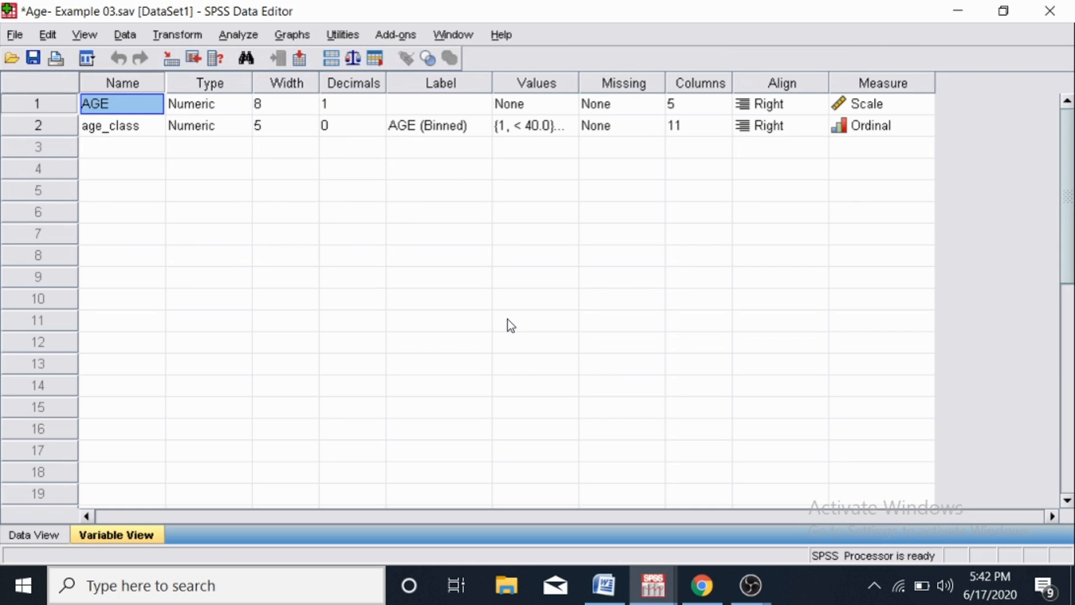
# Step: Check the value labels of age_class and examine its class codes beside the AGE data
pyautogui.click(527, 124)
pyautogui.click(567, 127)
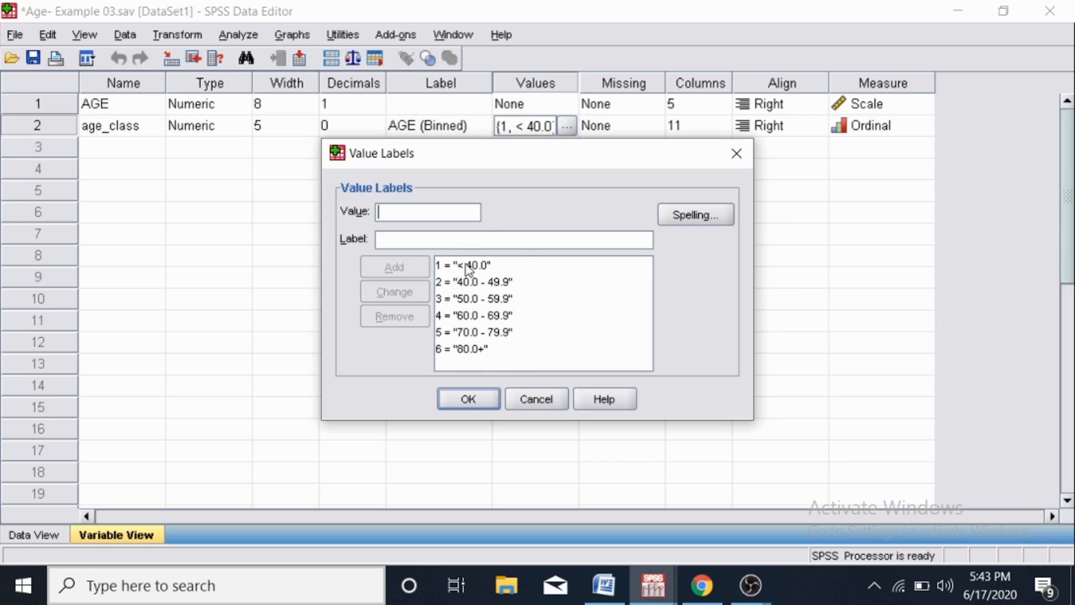
pyautogui.click(476, 404)
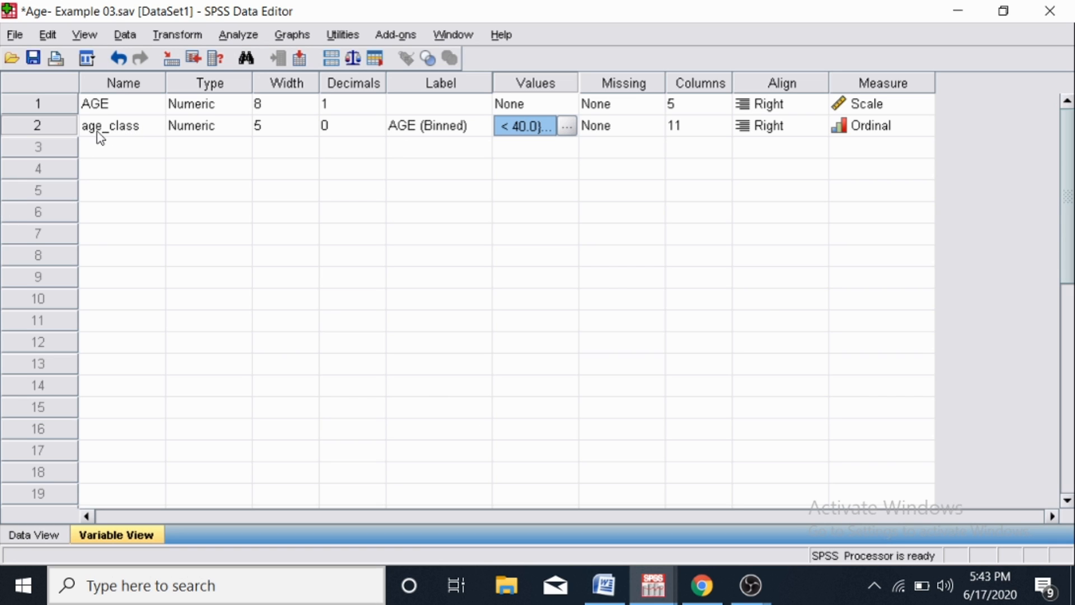
pyautogui.click(32, 536)
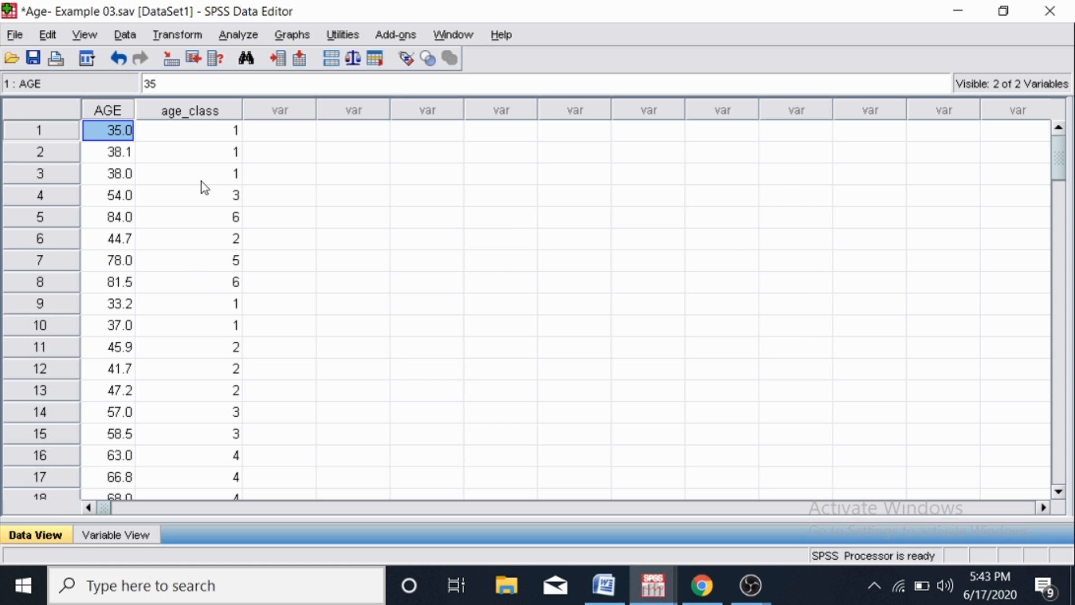
pyautogui.click(118, 539)
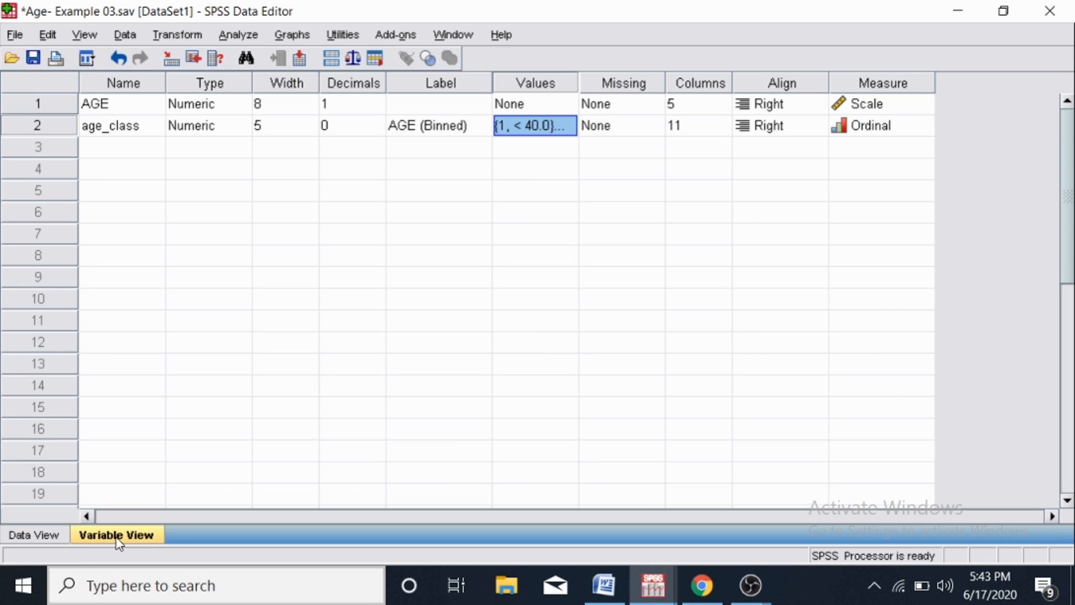
# Step: Set up a frequency analysis with the binned age variable age_class as its only variable
pyautogui.click(193, 28)
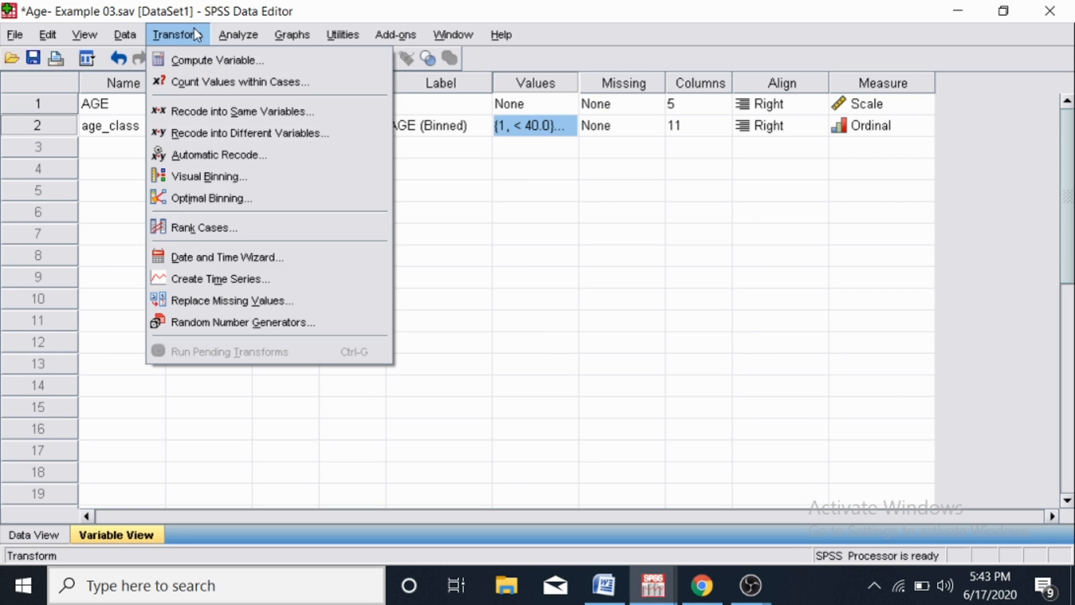
pyautogui.click(234, 30)
pyautogui.click(235, 29)
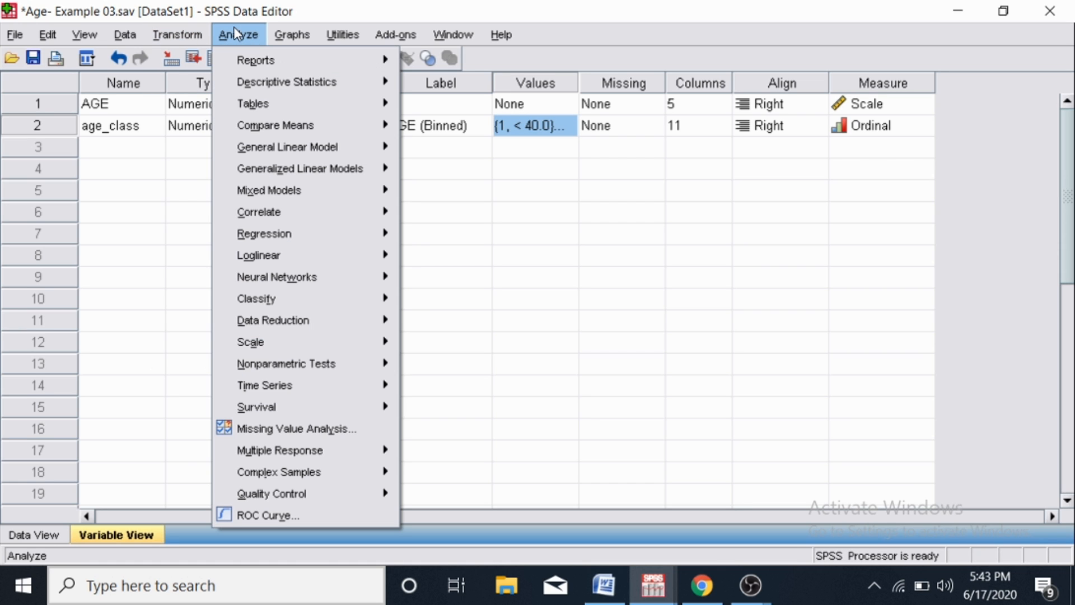
pyautogui.moveTo(263, 89)
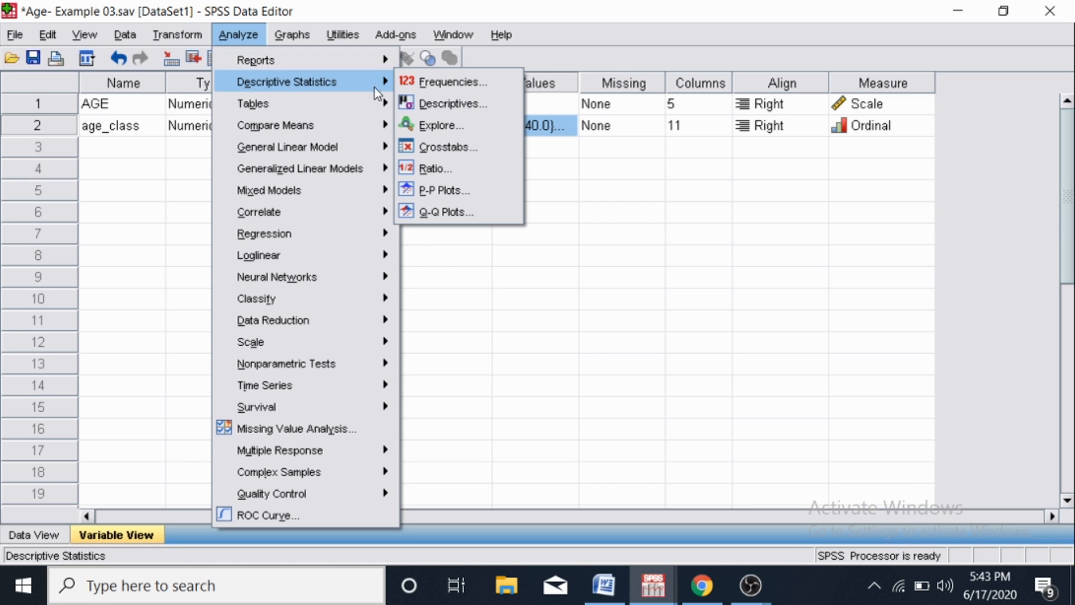
pyautogui.click(429, 85)
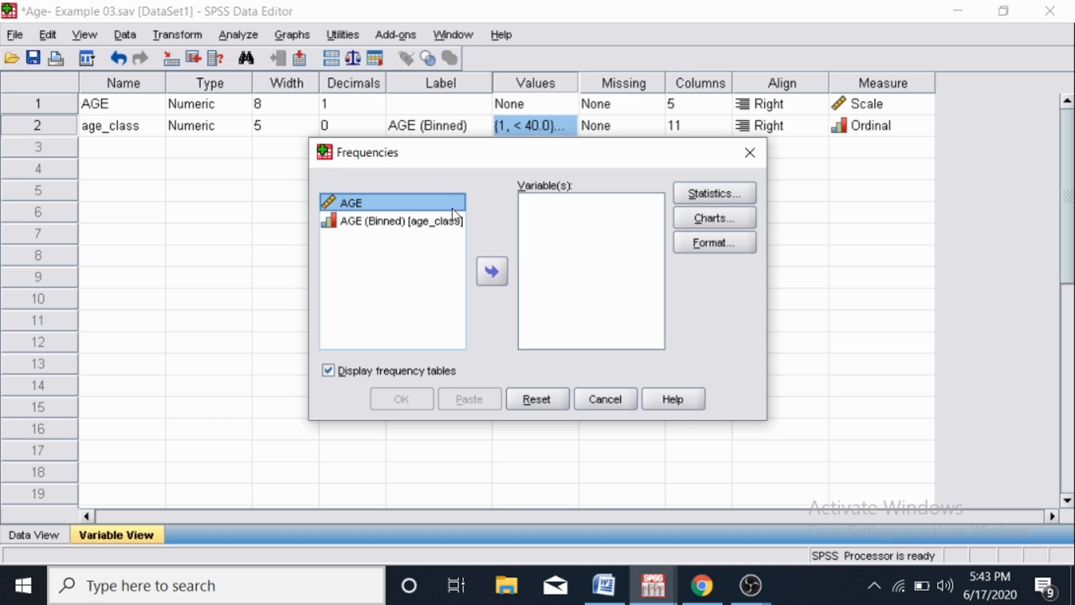
pyautogui.click(448, 224)
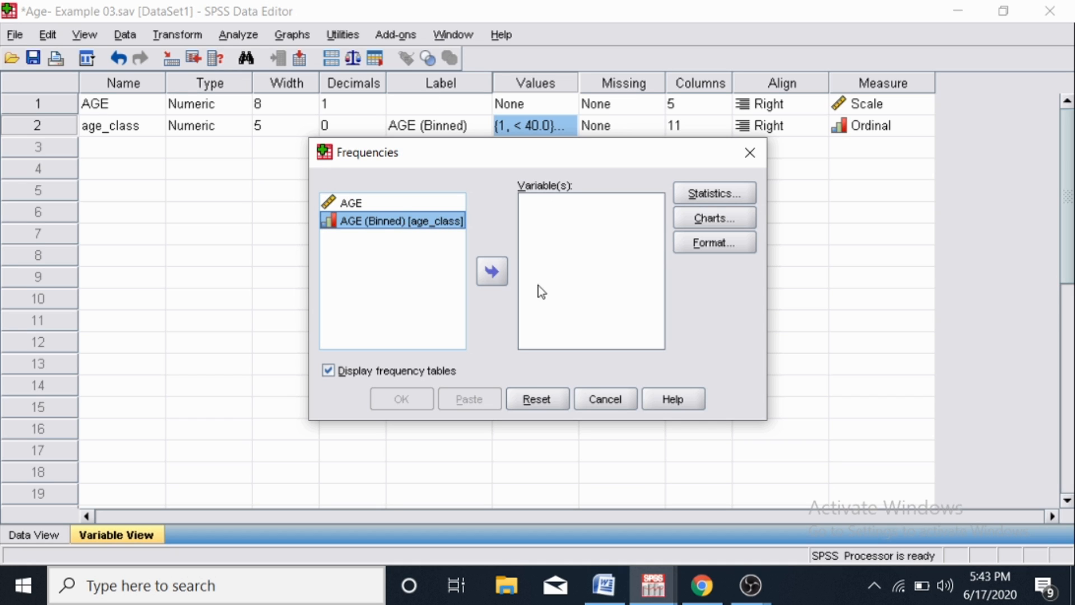
pyautogui.click(492, 272)
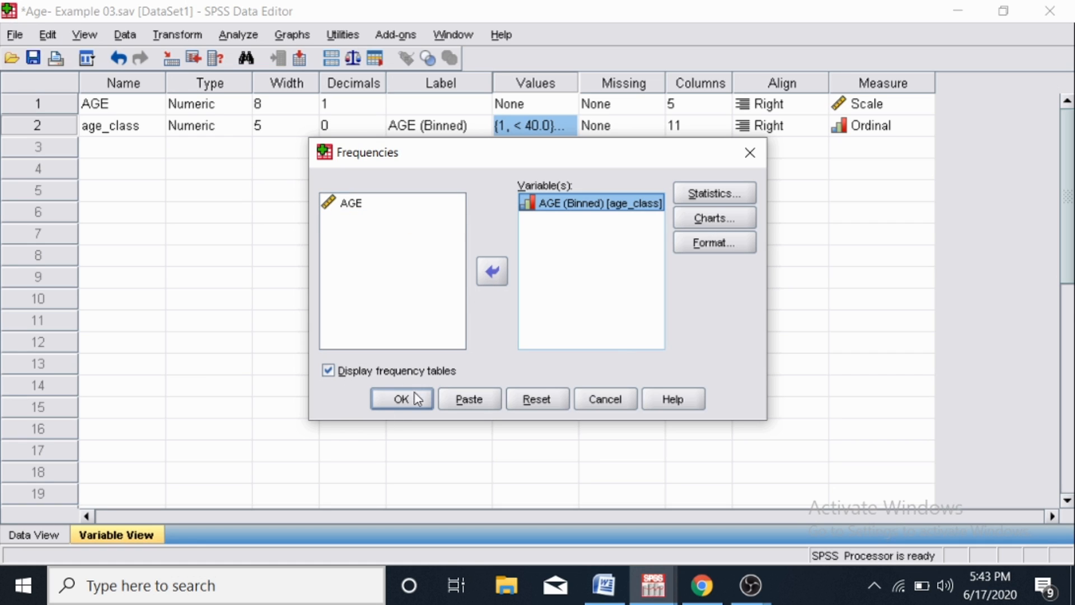
# Step: Add a histogram without a normal curve to the age_class frequency analysis and run it
pyautogui.click(706, 220)
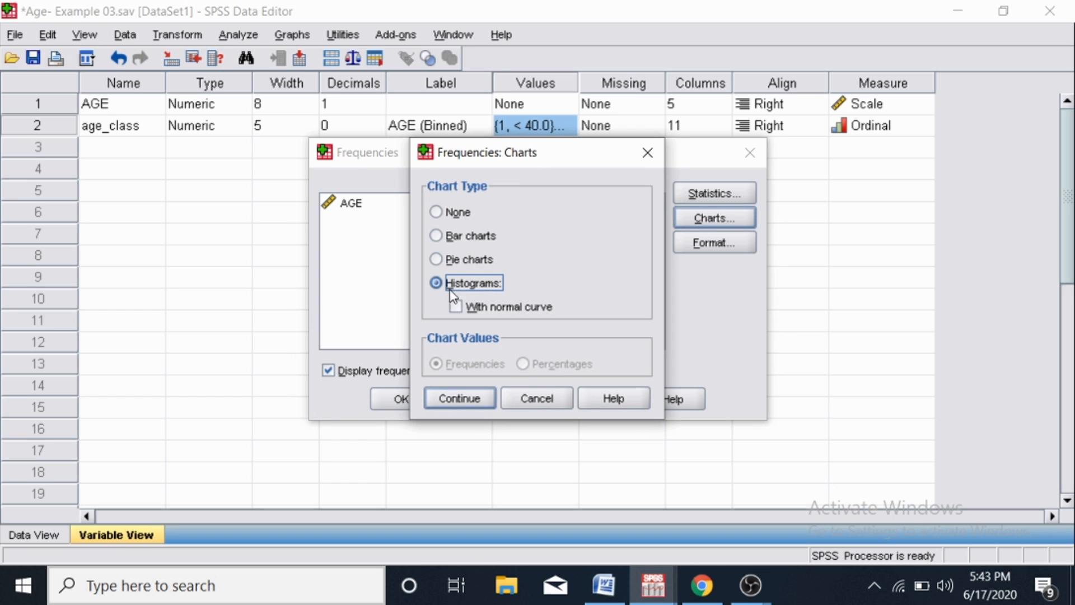
pyautogui.click(487, 292)
pyautogui.click(464, 399)
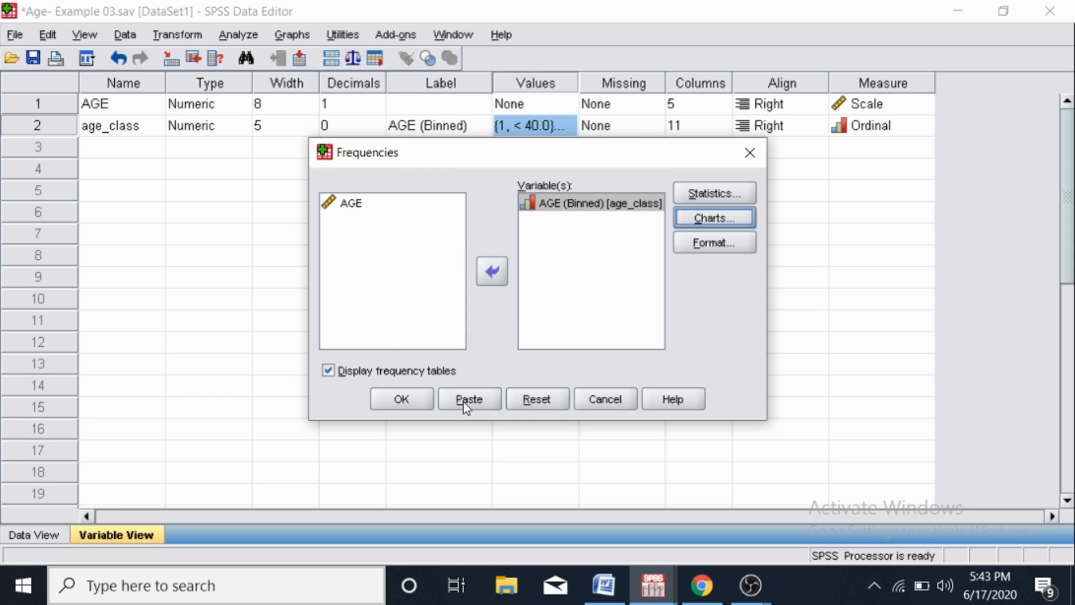
pyautogui.click(405, 400)
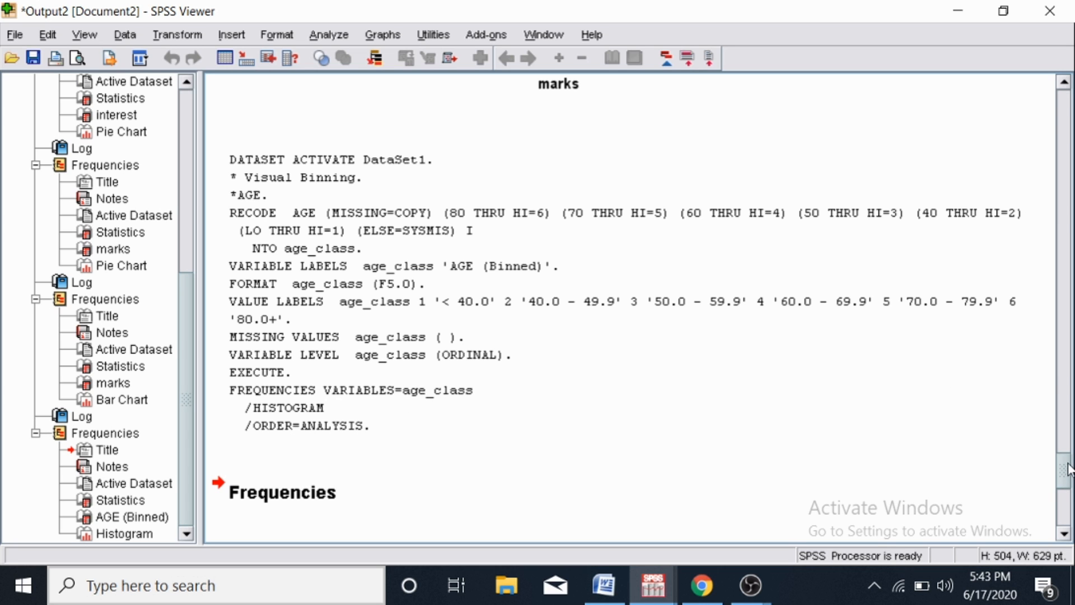
# Step: Review the AGE (Binned) frequency table in the output and open its histogram for editing
pyautogui.moveTo(1065, 469); pyautogui.dragTo(1068, 492)
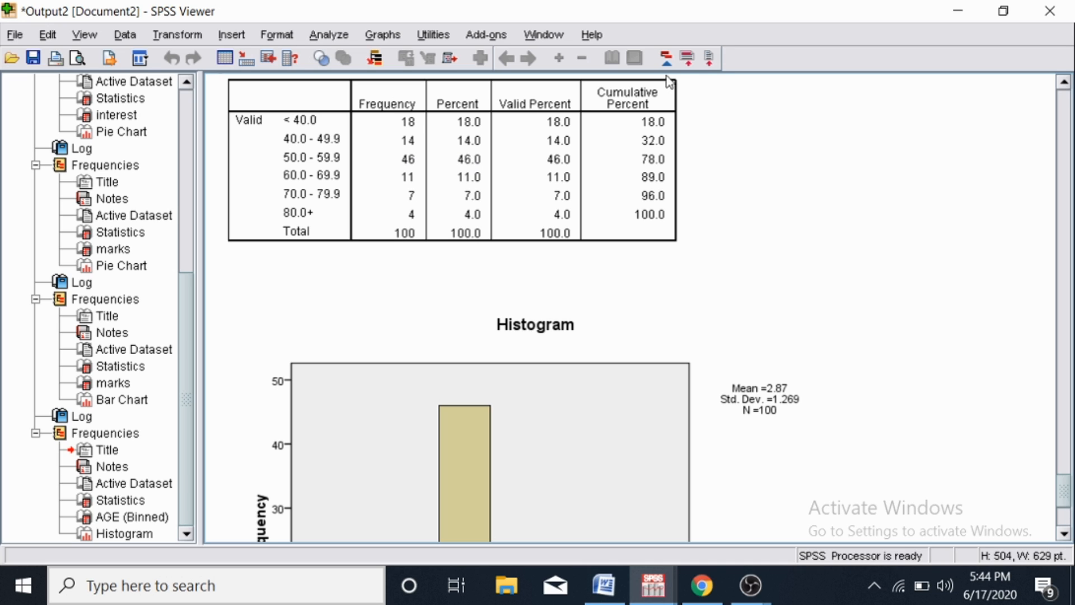
pyautogui.moveTo(1069, 486); pyautogui.dragTo(1070, 511)
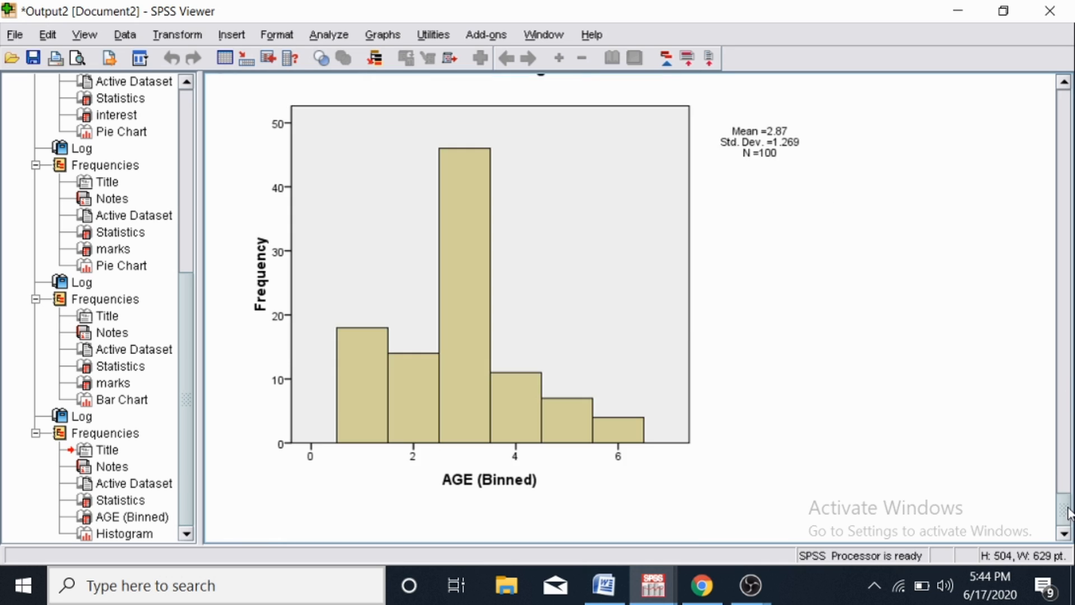
pyautogui.doubleClick(543, 404)
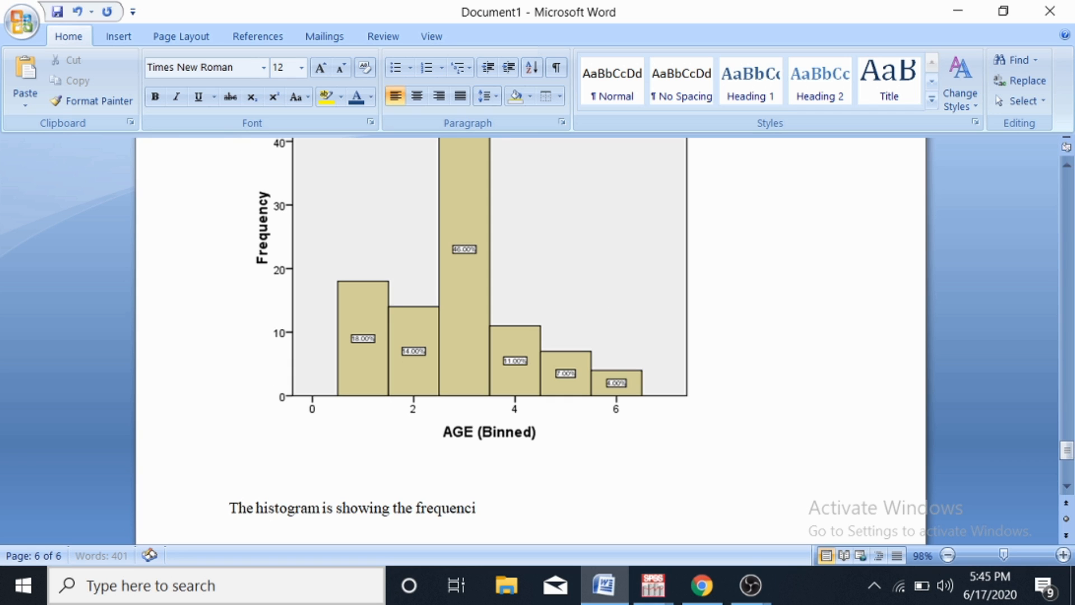
# Step: In Word, finish the histogram description, stating that the 100 students' ages range from 30 to 84, with the majority in the middle of the range
pyautogui.write('es in the middle of the range.')
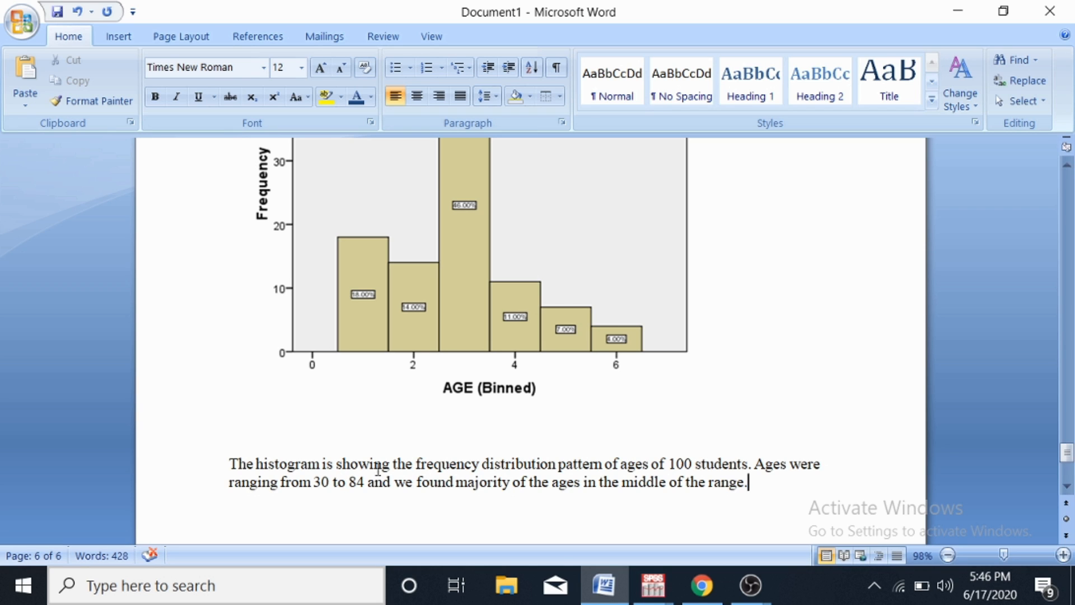
pyautogui.moveTo(275, 479); pyautogui.dragTo(667, 511)
pyautogui.click(661, 512)
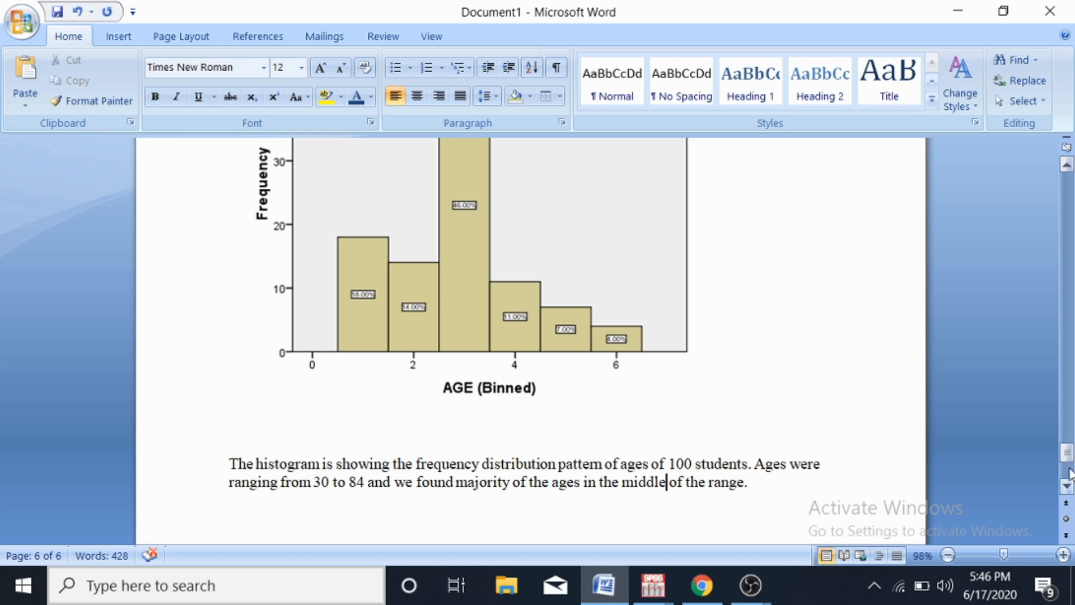
pyautogui.moveTo(1067, 452); pyautogui.dragTo(1066, 445)
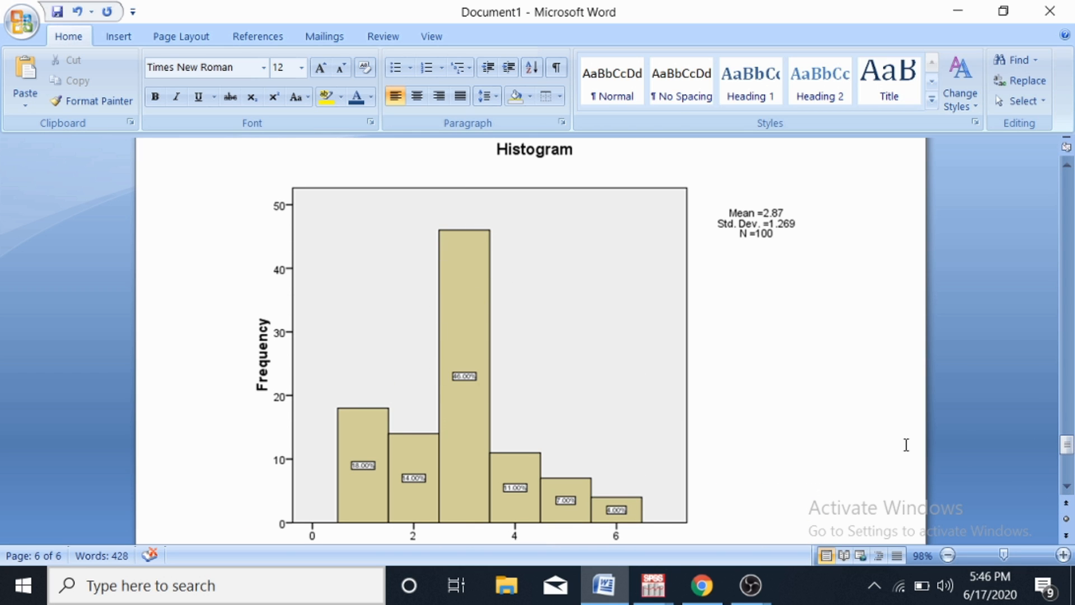
pyautogui.scroll(-2, 866, 422)
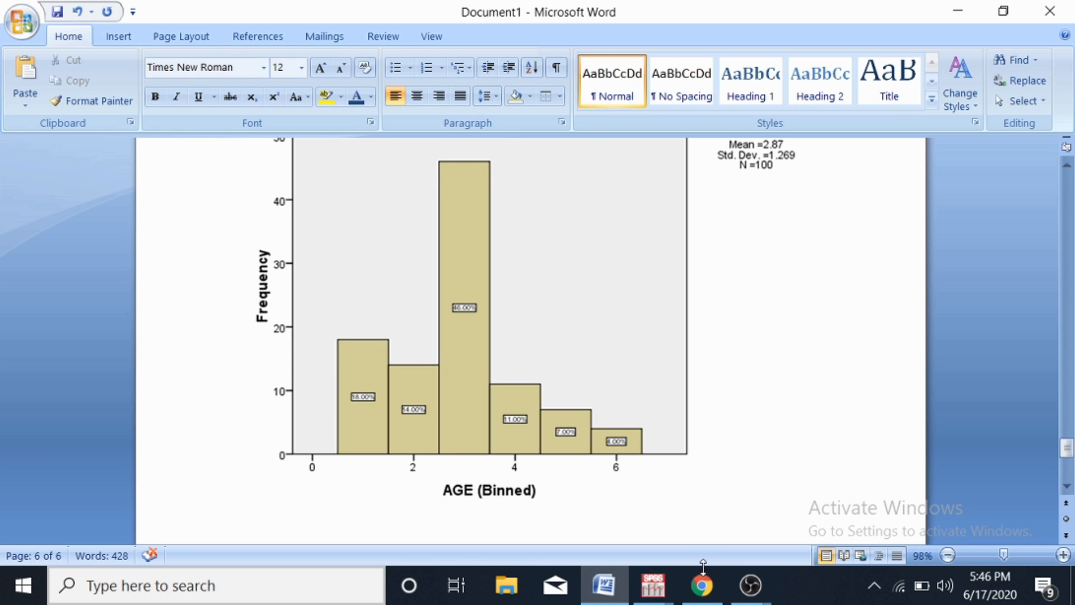
# Step: Switch to SPSS and review the interest and marks variable definitions and the interest bar chart in the output
pyautogui.moveTo(623, 587)
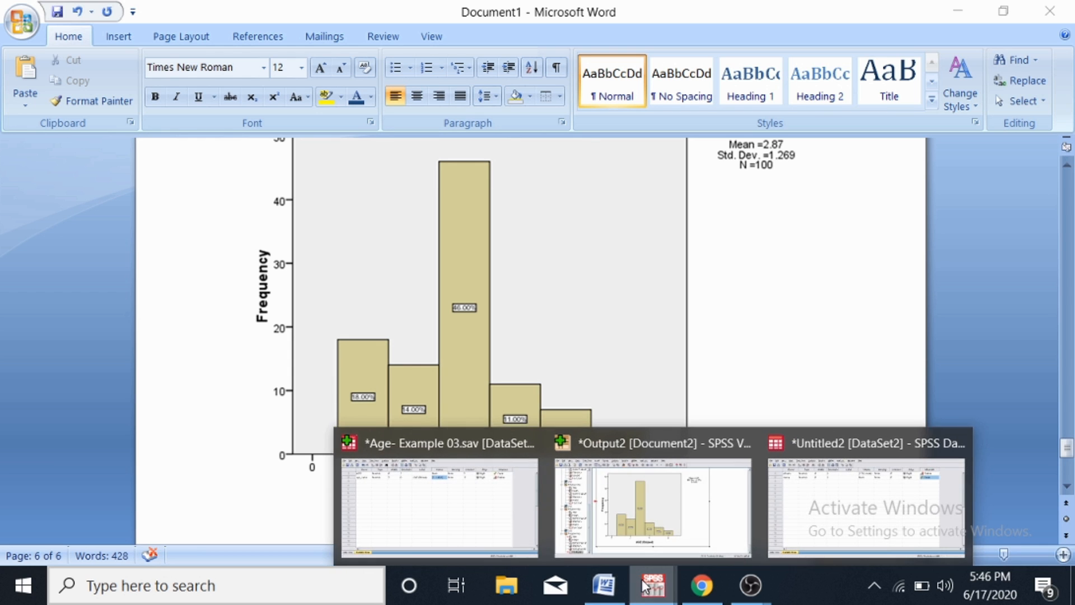
pyautogui.click(799, 512)
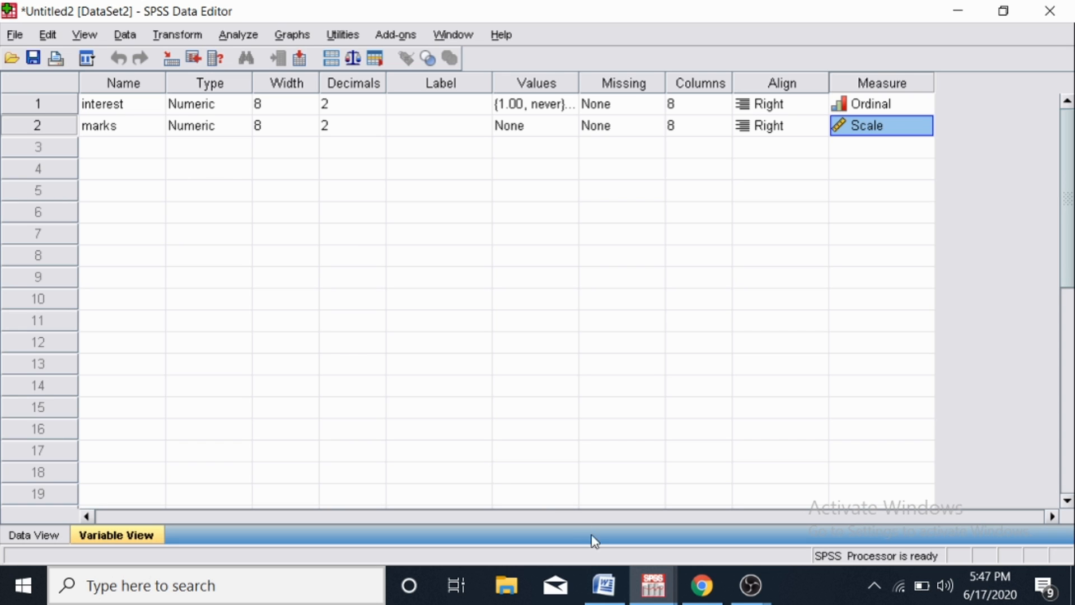
pyautogui.moveTo(676, 600)
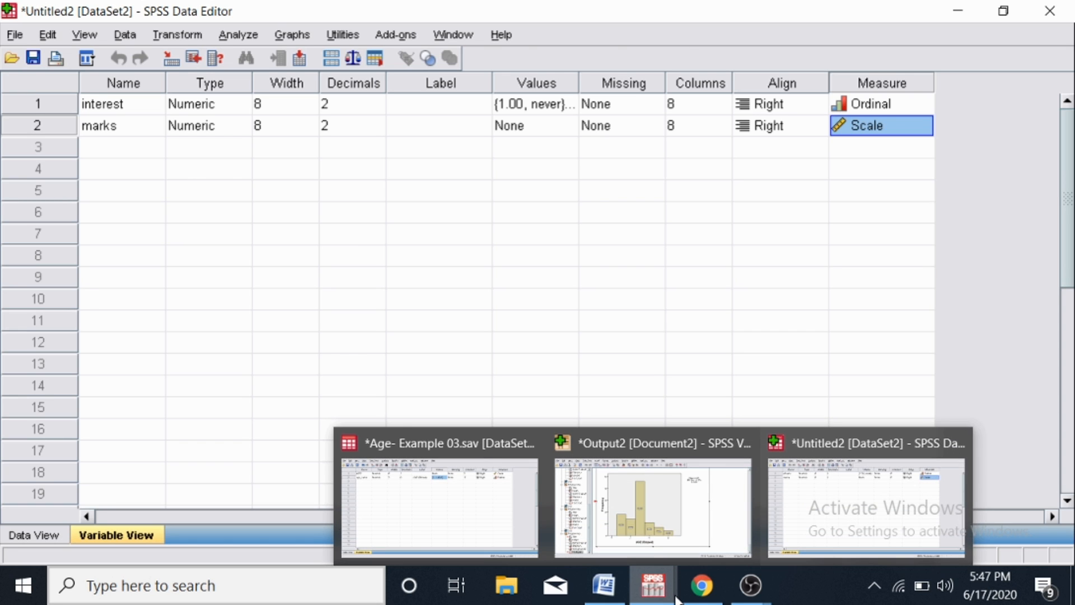
pyautogui.click(644, 537)
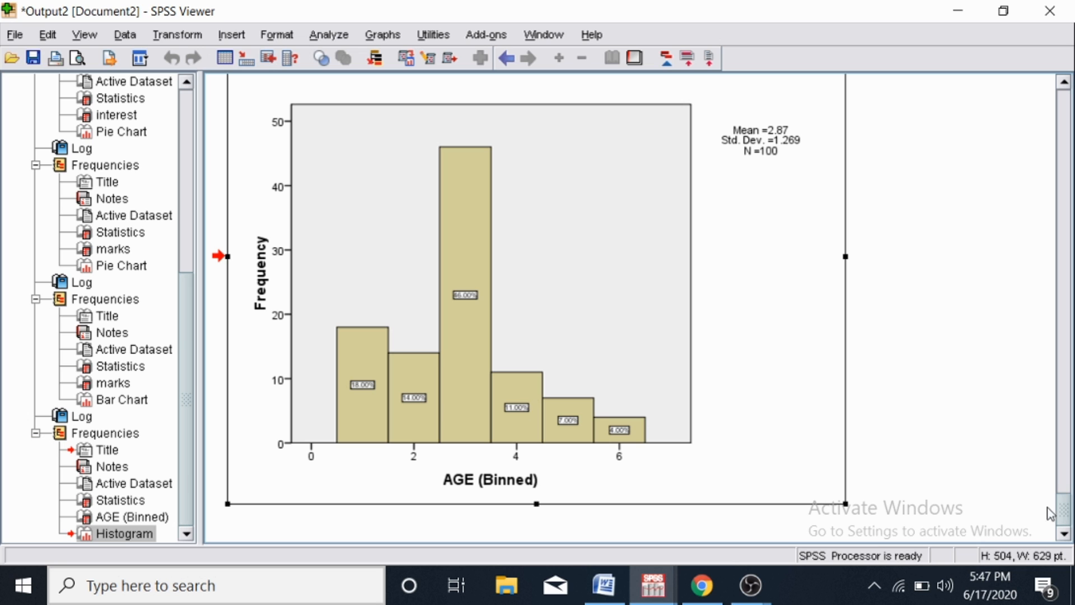
pyautogui.moveTo(1070, 509); pyautogui.dragTo(1069, 191)
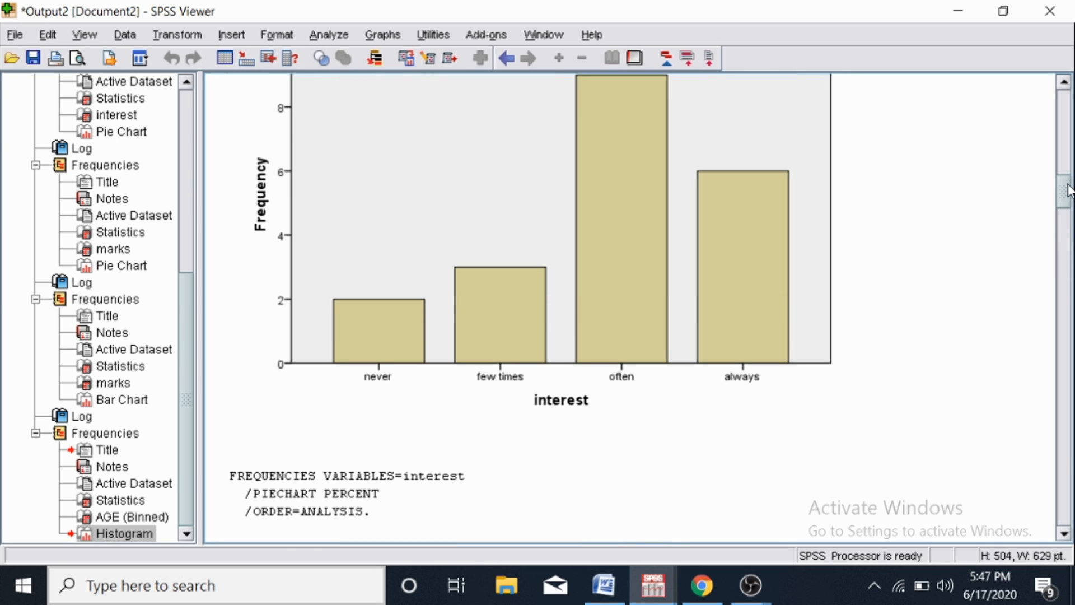
pyautogui.moveTo(1070, 190); pyautogui.dragTo(1069, 179)
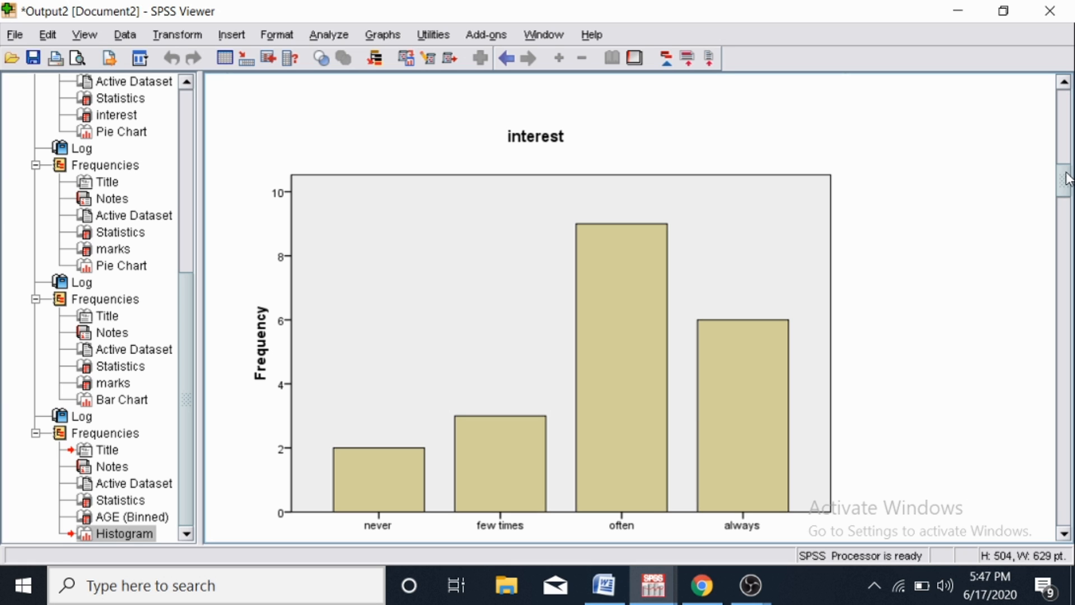
pyautogui.click(763, 586)
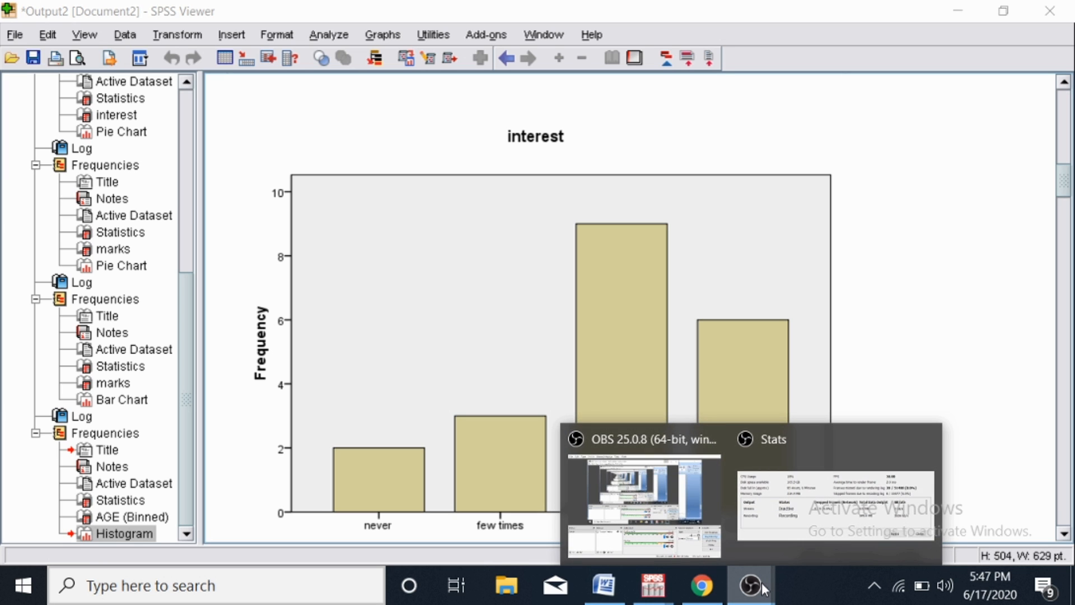
pyautogui.click(683, 457)
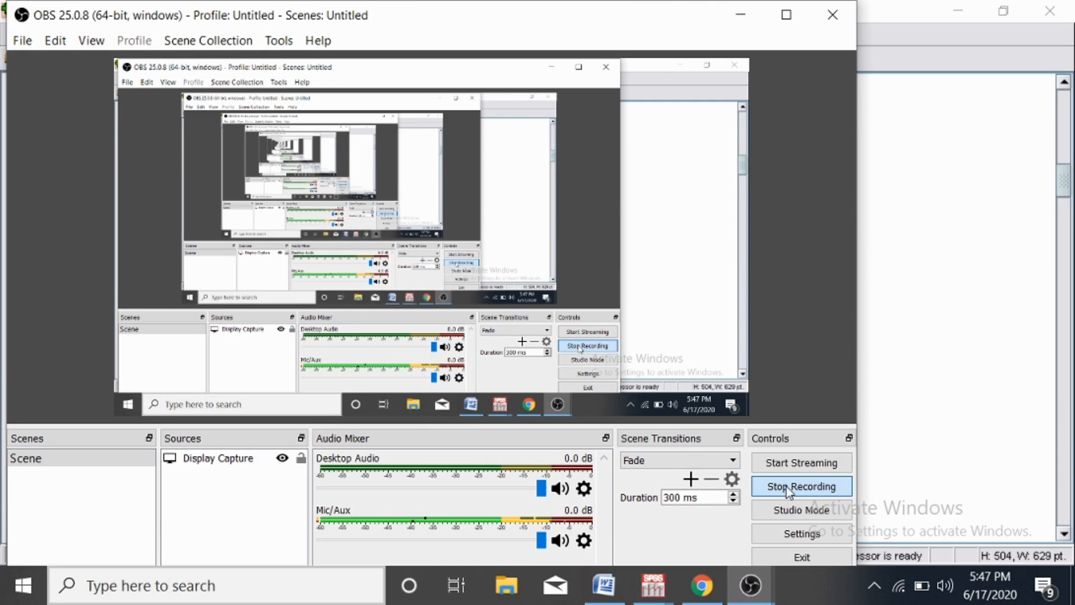
pyautogui.click(787, 486)
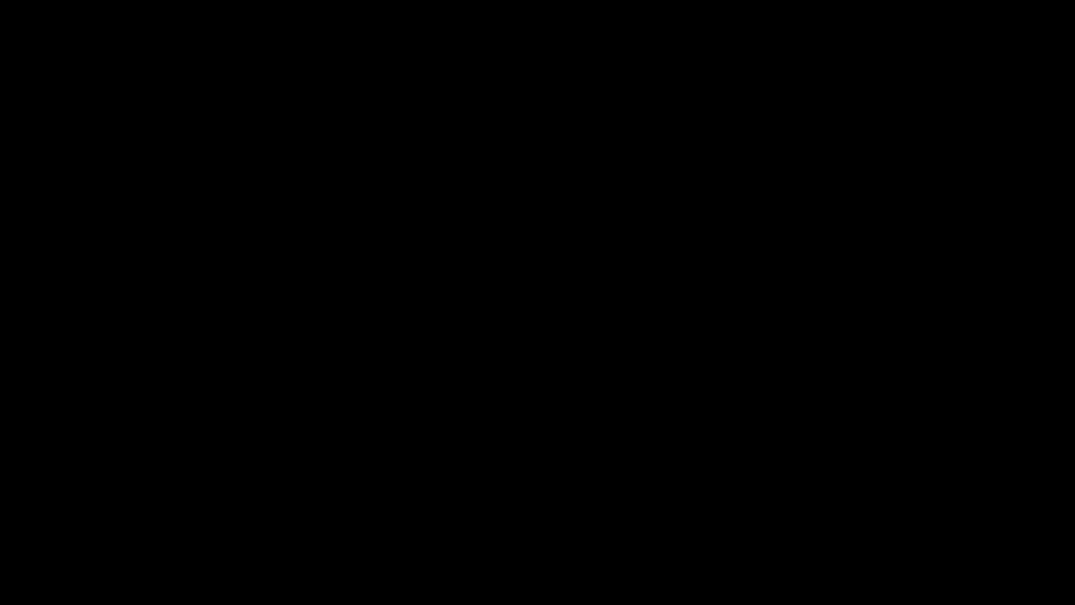